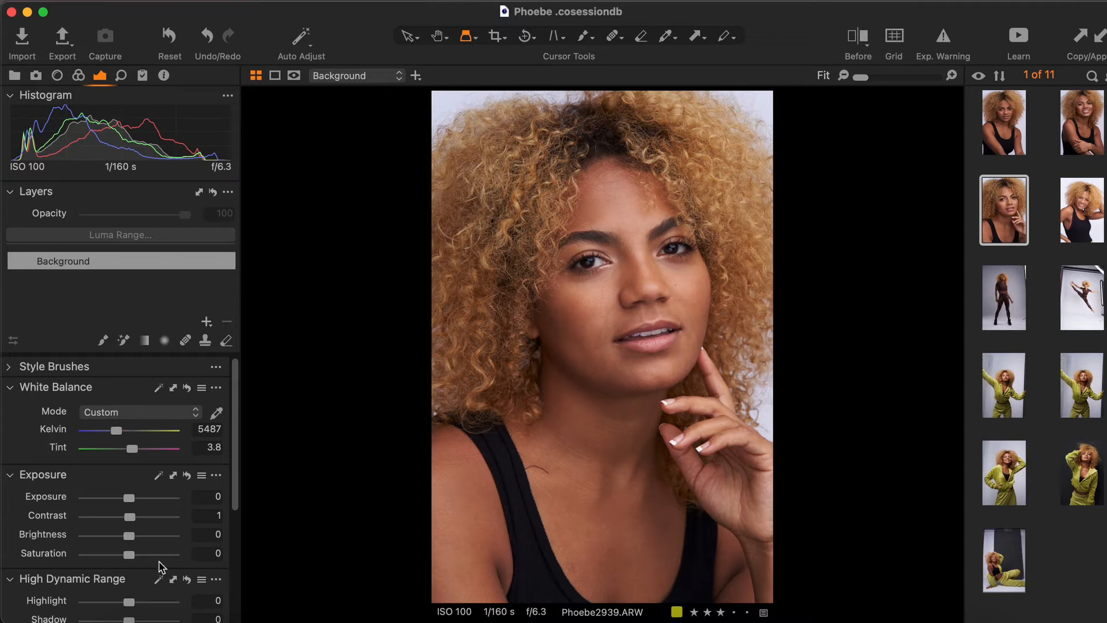
Raise the Exposure Brightness to 3 and set the High Dynamic Range Black to -15.
drag(139, 538, 142, 538)
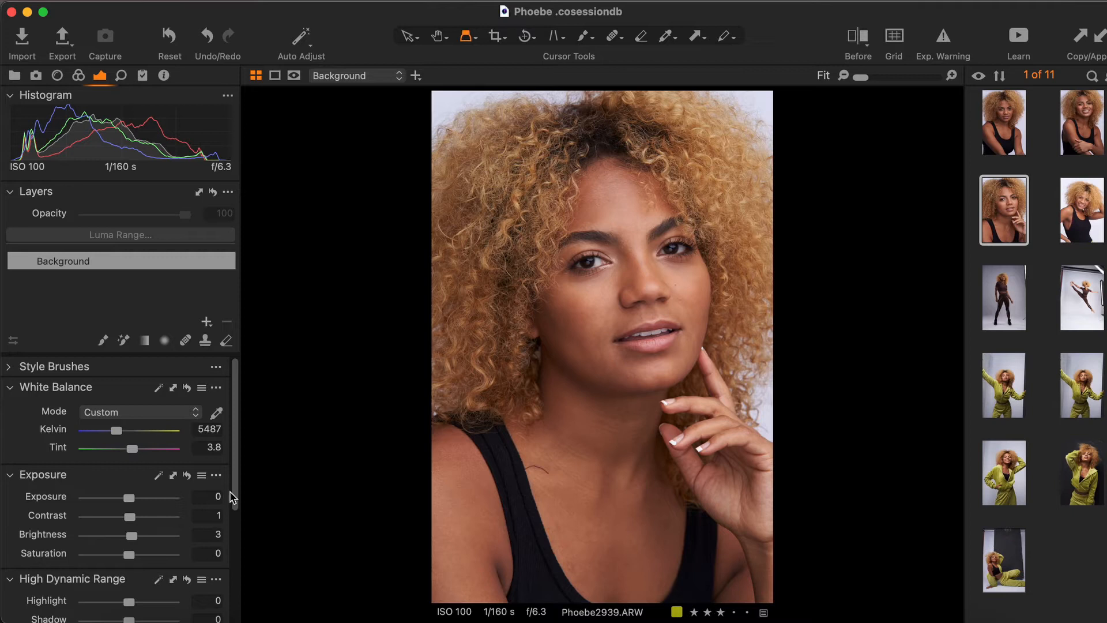
drag(233, 497, 236, 539)
drag(129, 593, 121, 595)
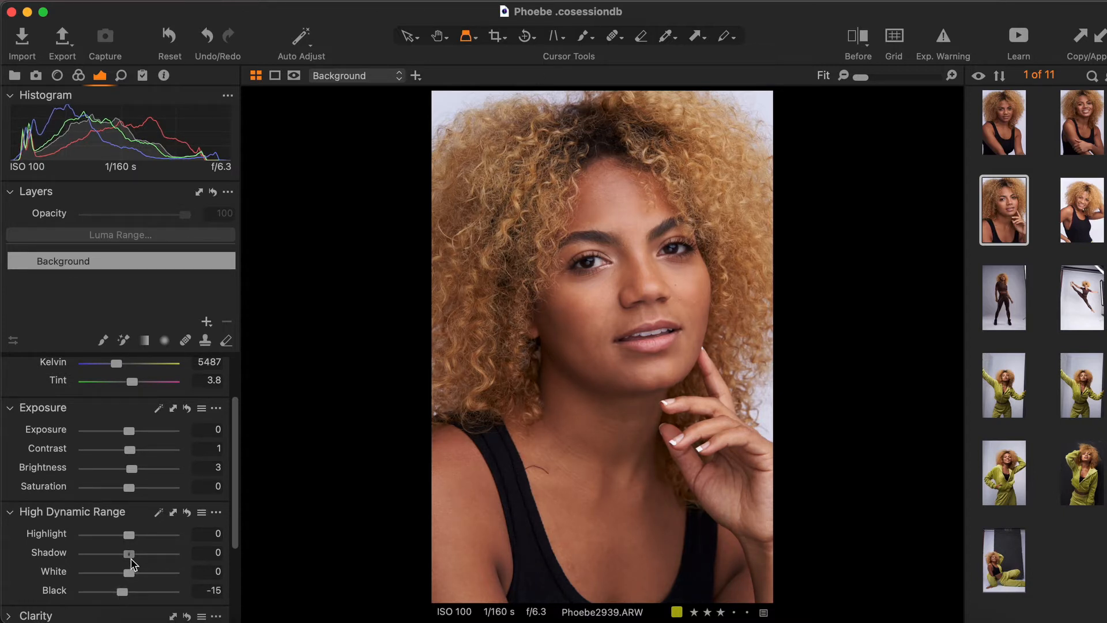
Set the High Dynamic Range Shadow to 5 and White to 6.
drag(129, 554, 132, 555)
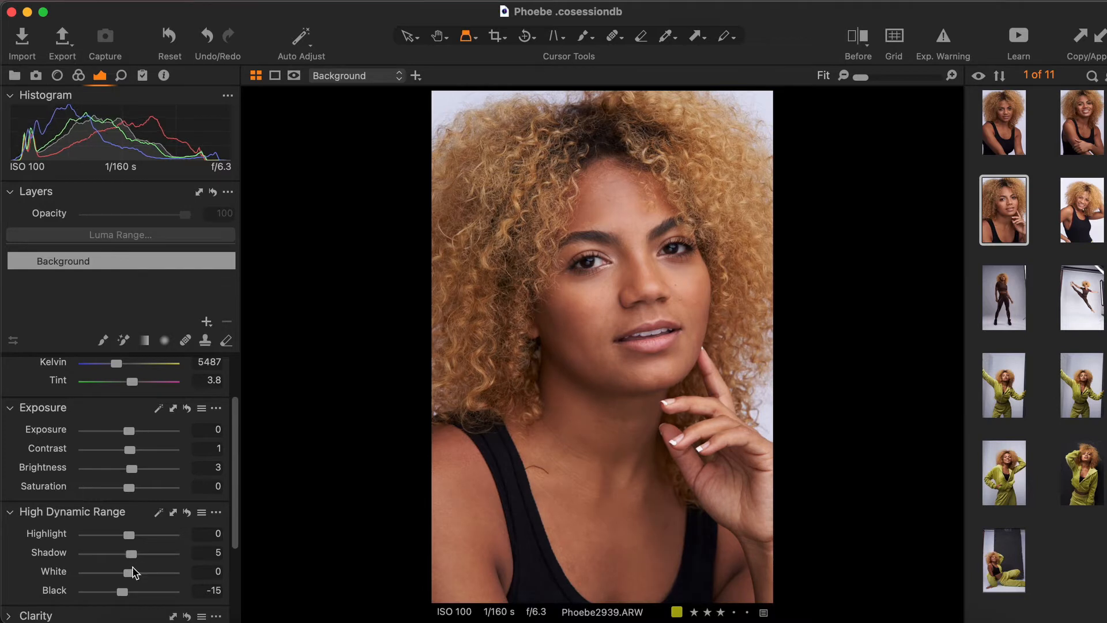
drag(130, 572, 133, 574)
drag(236, 516, 236, 539)
Compare the adjusted portrait against the original in the before/after split view.
click(861, 43)
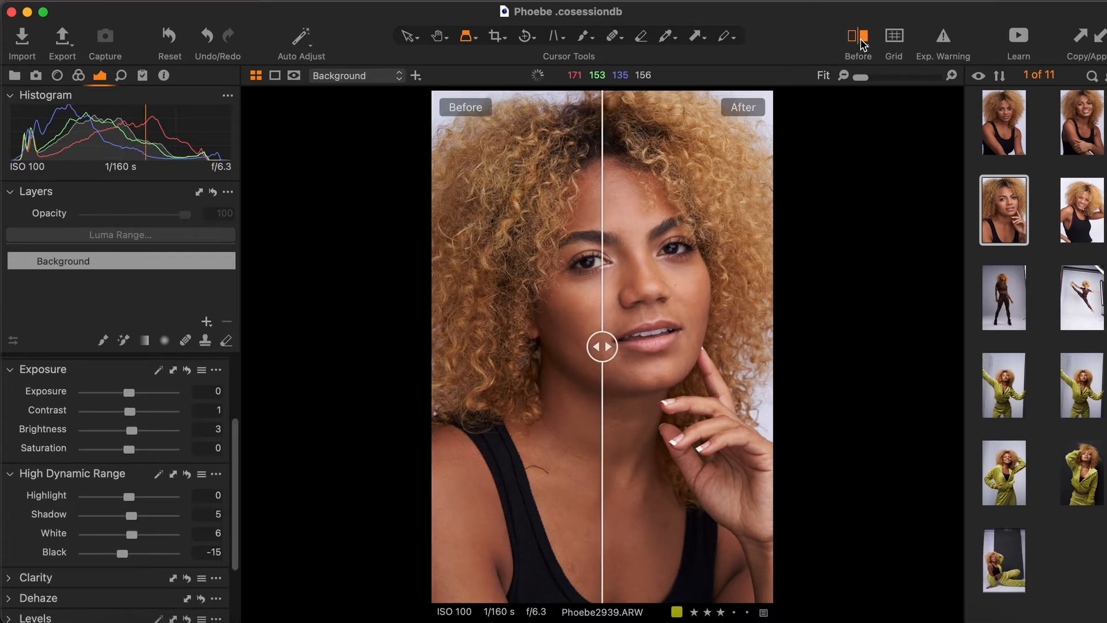
drag(606, 343, 360, 372)
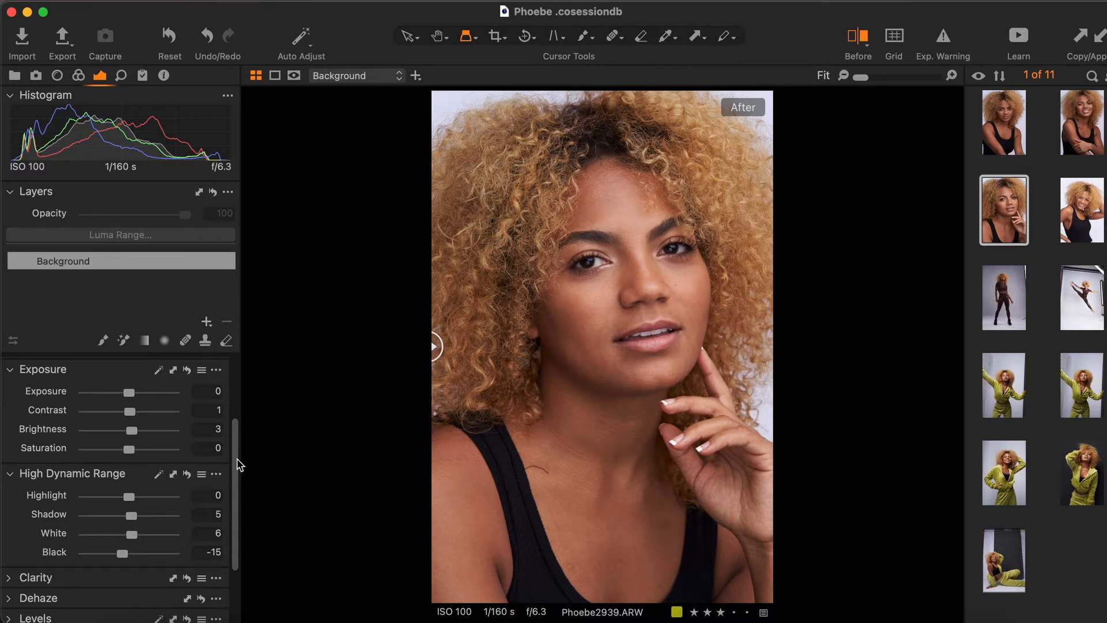
drag(239, 464, 237, 386)
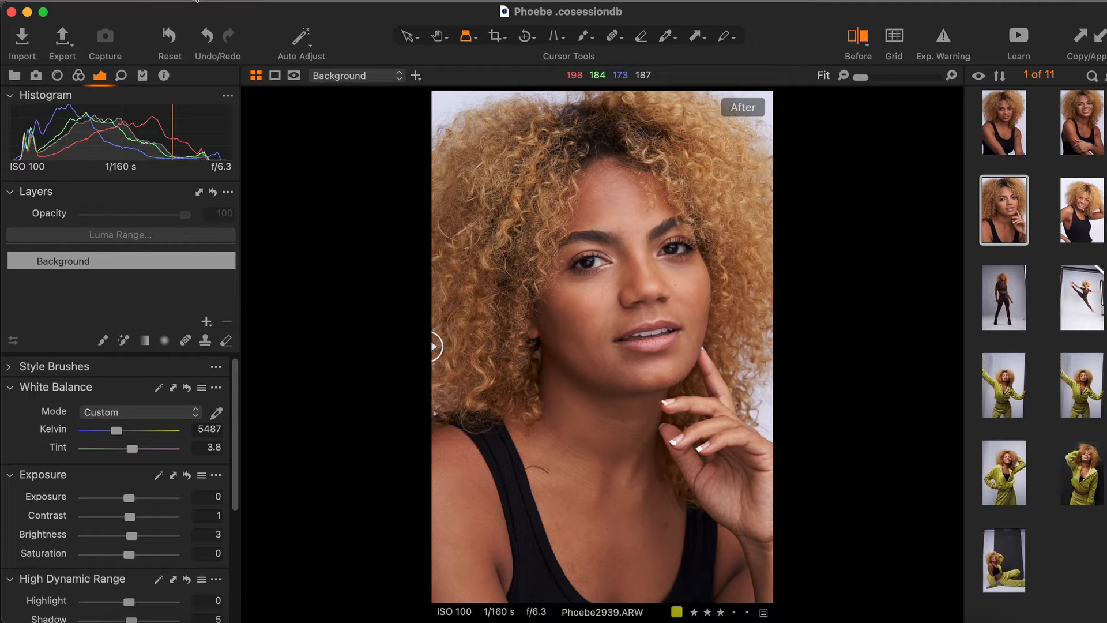
Send the image to Adobe Photoshop 2022 as a 16-bit uncompressed TIFF in Adobe RGB (1998) at 300 px/in.
click(196, 2)
mouse_move(218, 171)
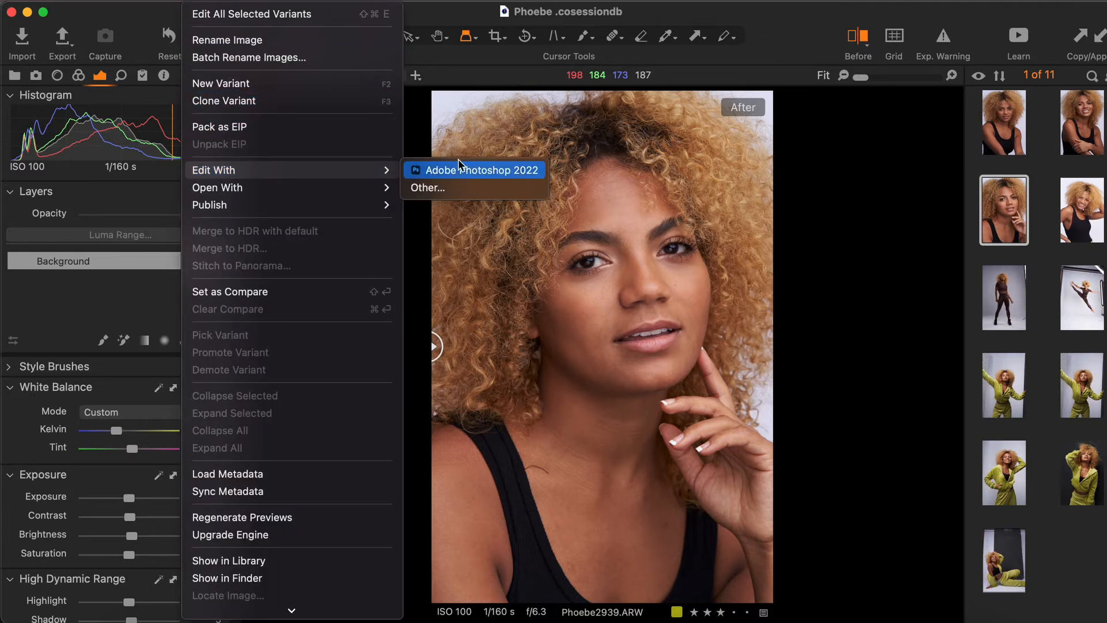
click(459, 168)
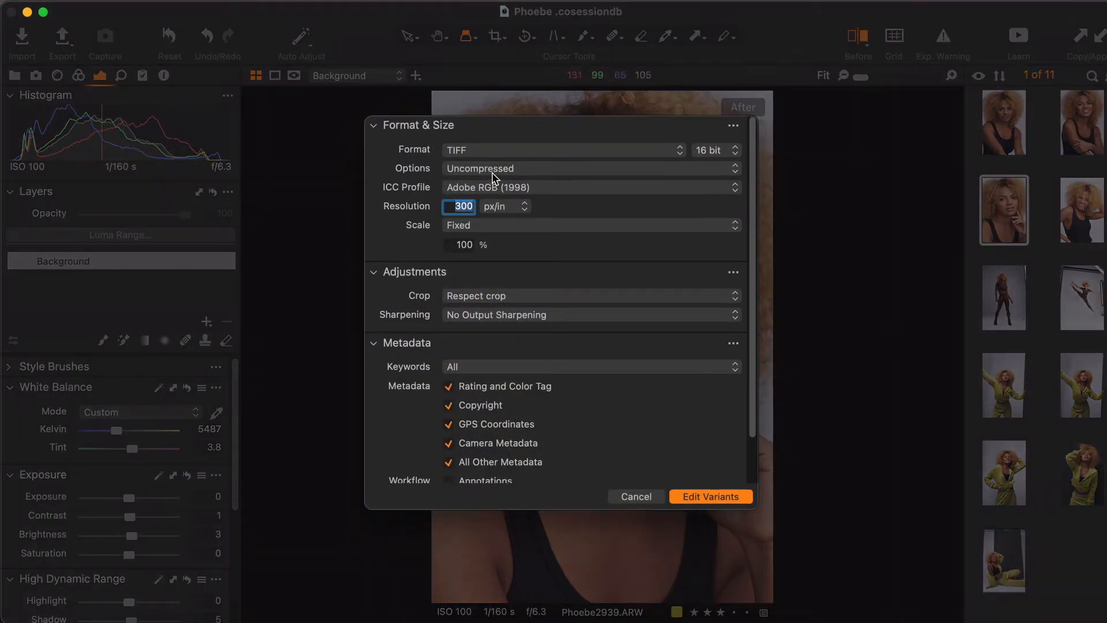
click(724, 497)
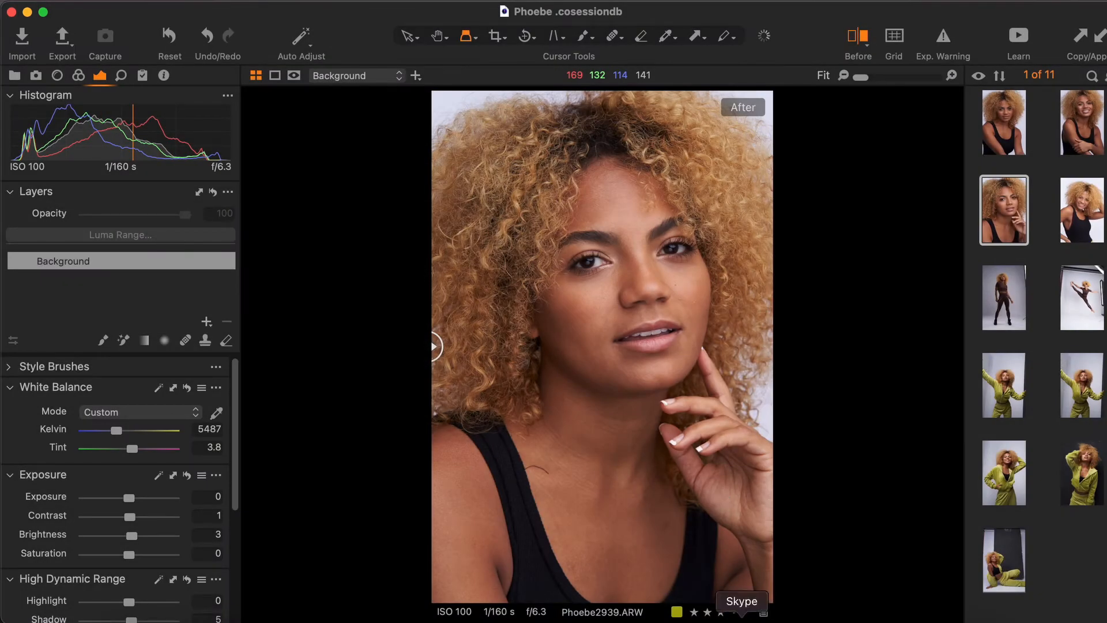
Switch to Adobe Photoshop 2022 and zoom in on the portrait to 33.3%.
click(556, 622)
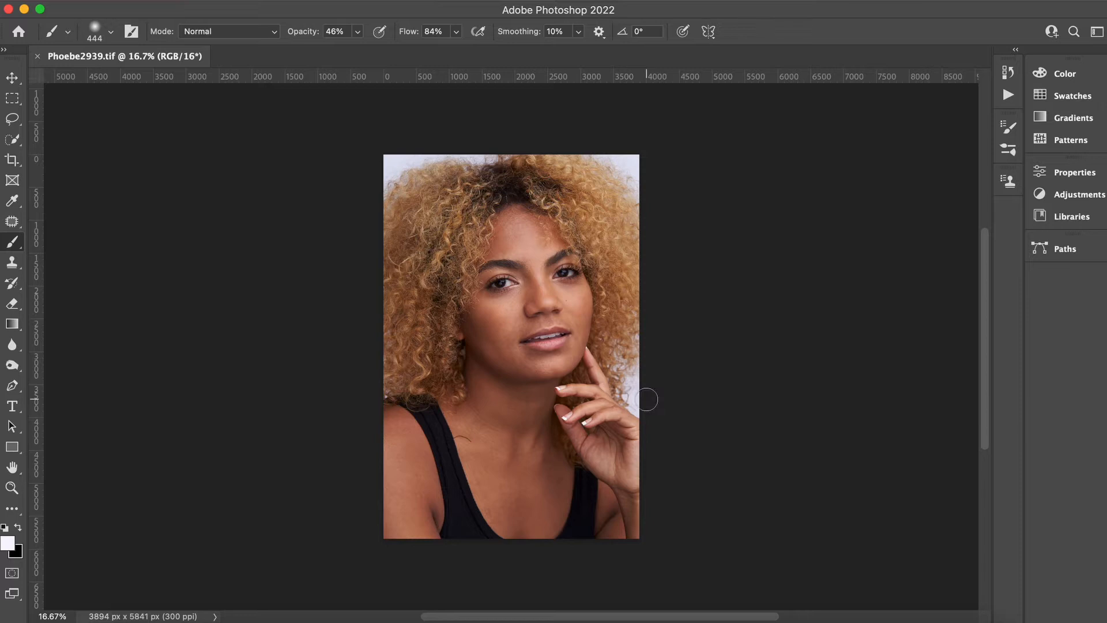
drag(985, 404, 981, 392)
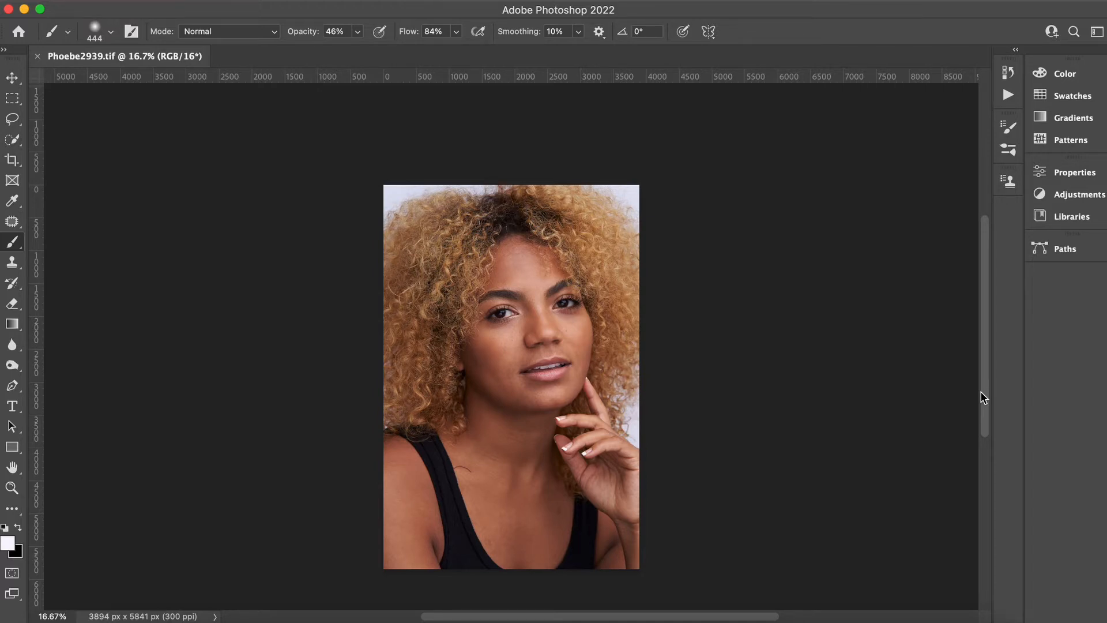
key(super+equal)
key(super+equal)
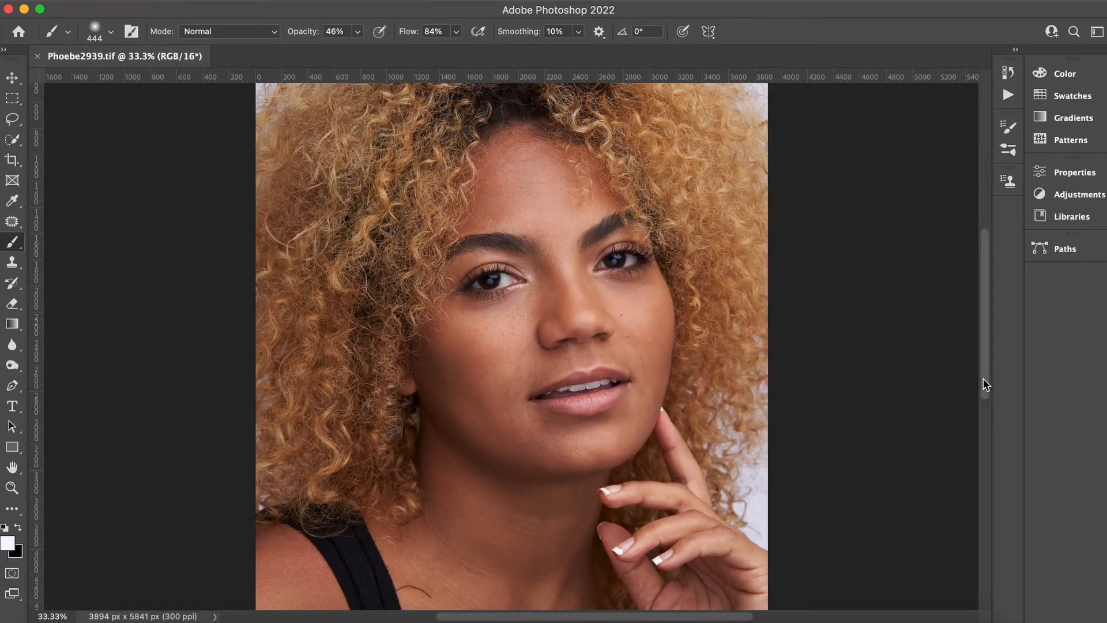
mouse_move(984, 380)
mouse_down()
mouse_move(980, 353)
mouse_move(978, 376)
mouse_up()
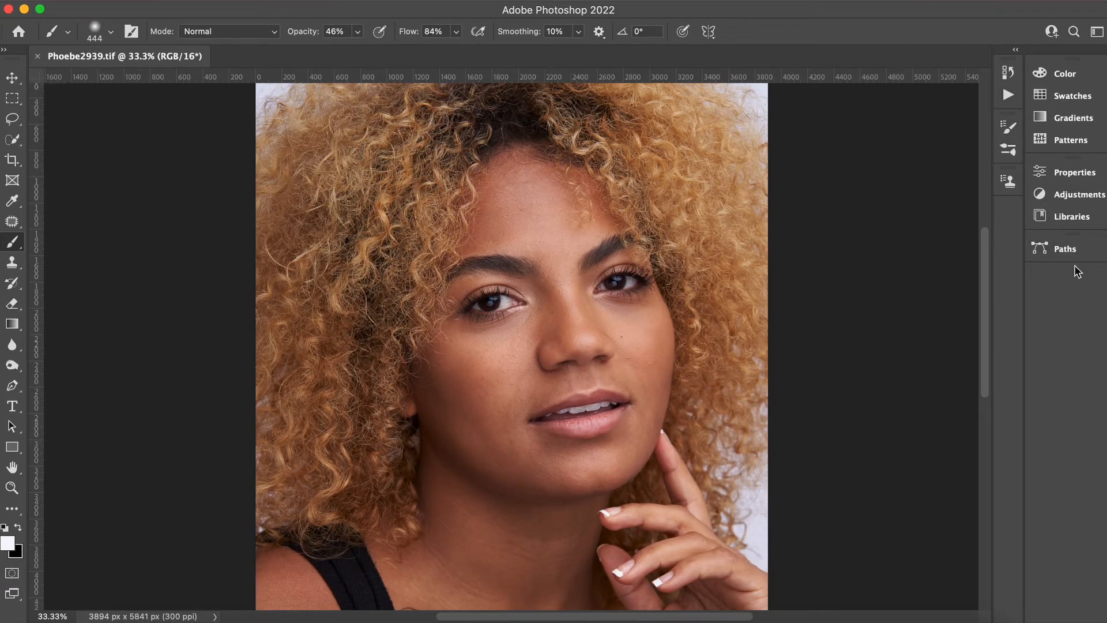
Open the Layers panel.
click(363, 4)
mouse_move(432, 3)
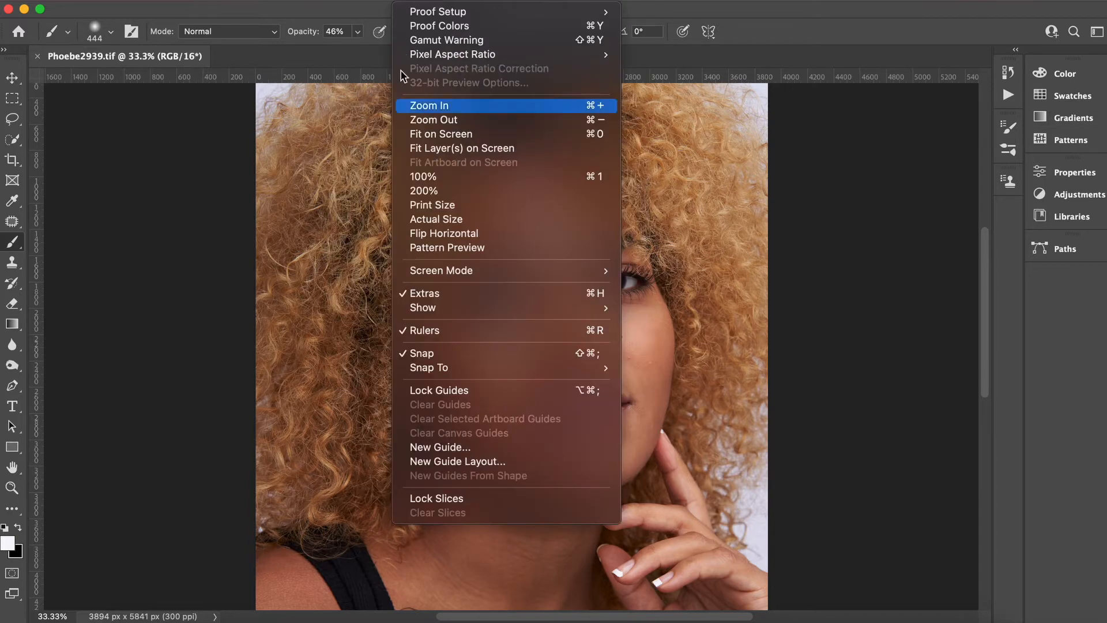
mouse_move(509, 1)
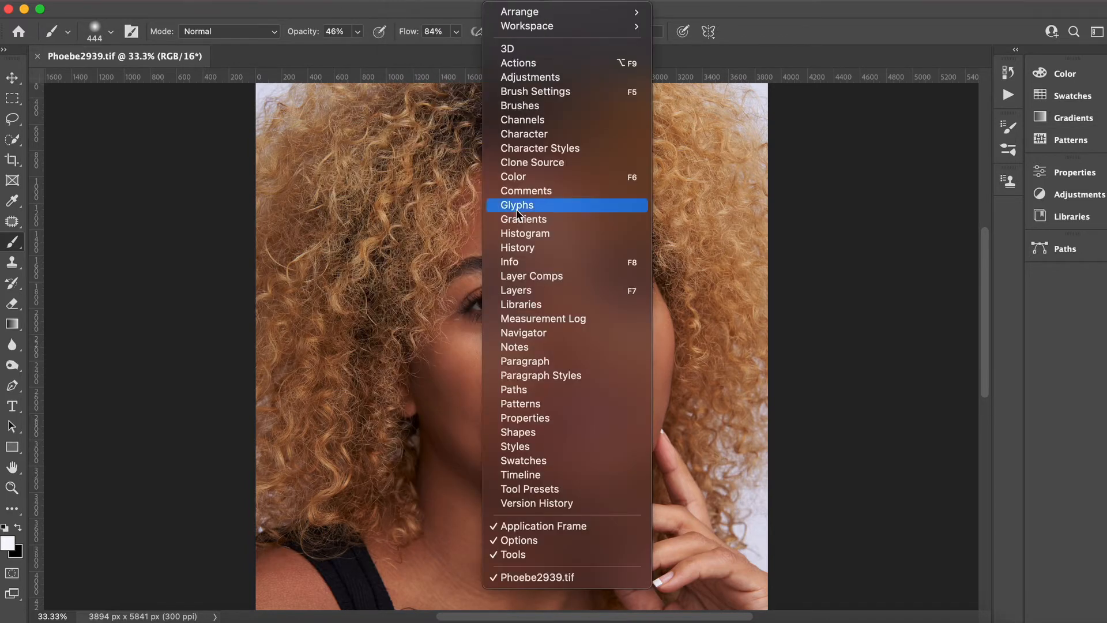
click(521, 291)
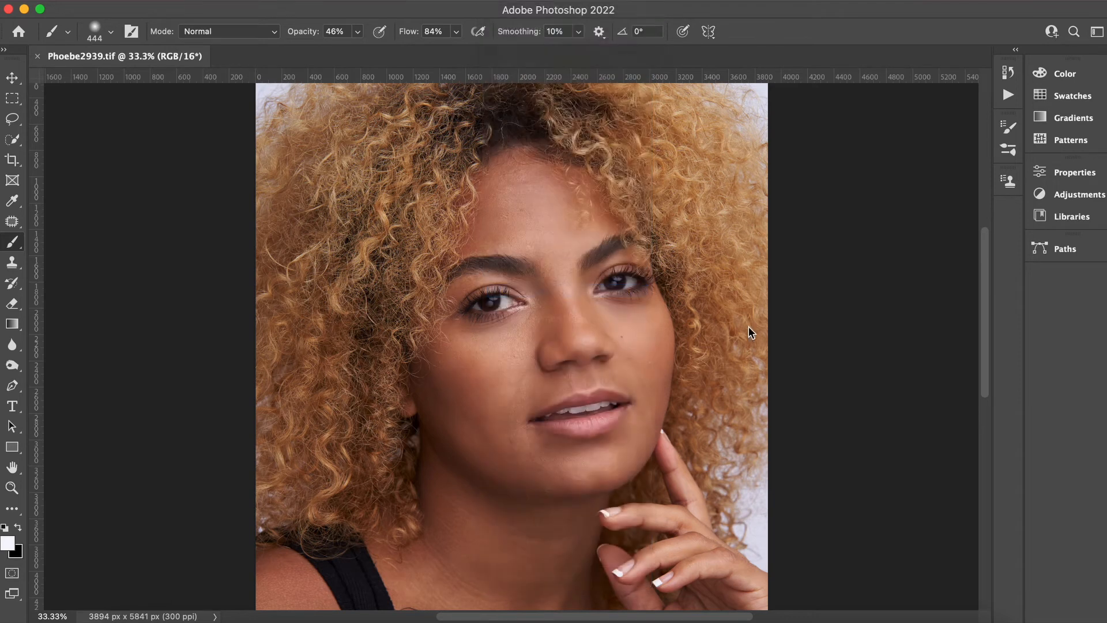
drag(1091, 355, 1062, 273)
click(1061, 304)
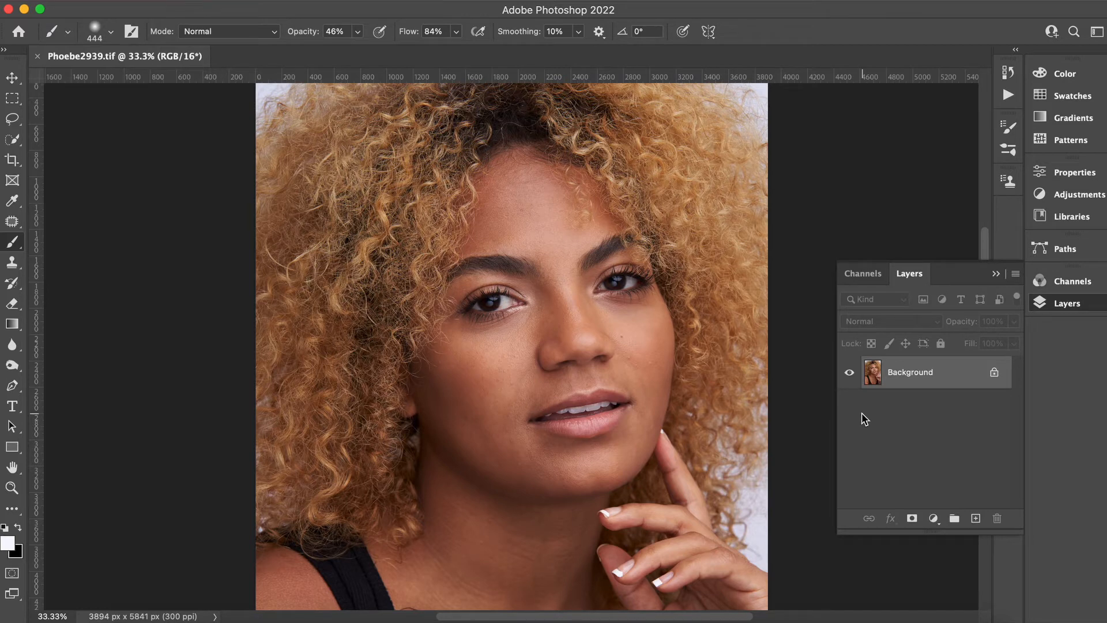
Duplicate the Background layer into a new layer.
key(super+j)
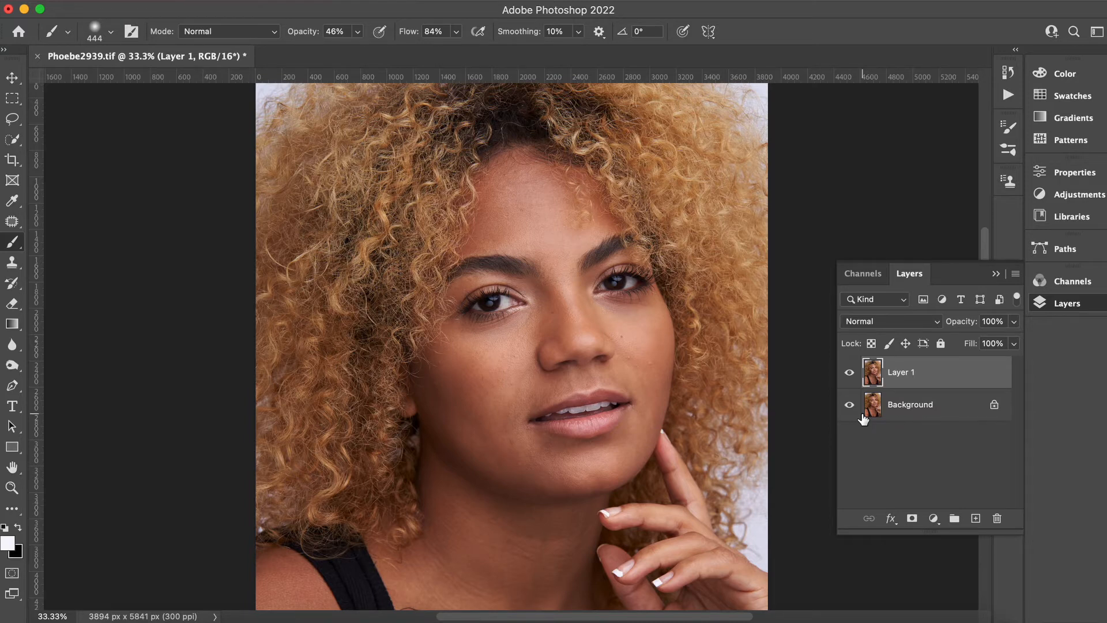
key(super+plus)
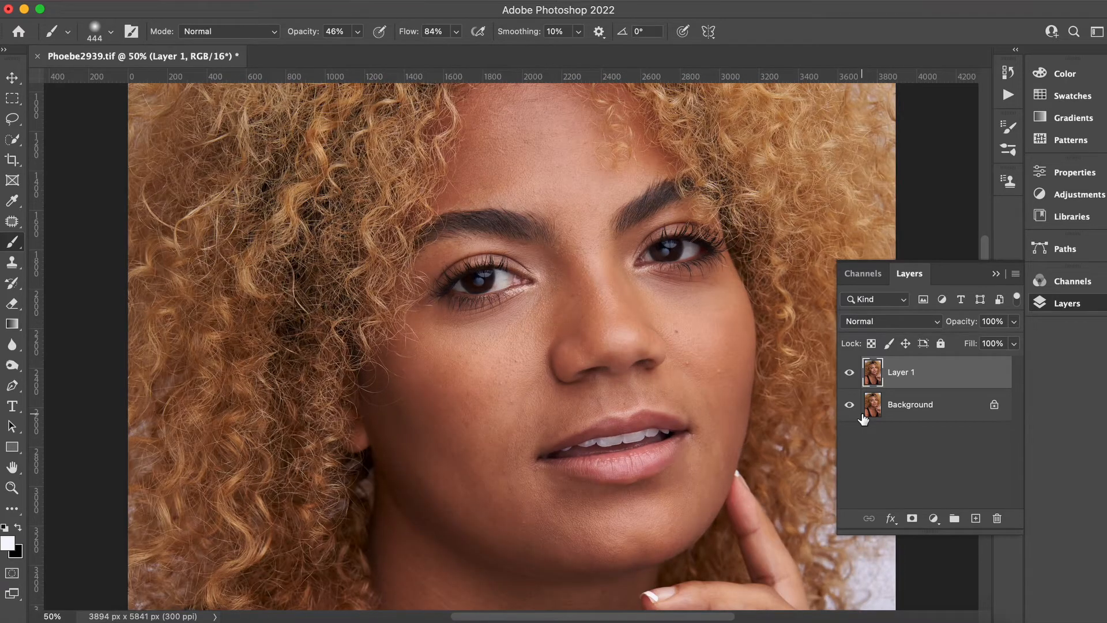
Select the Spot Healing Brush and remove blemishes on the cheek beside the nose.
click(13, 224)
click(66, 219)
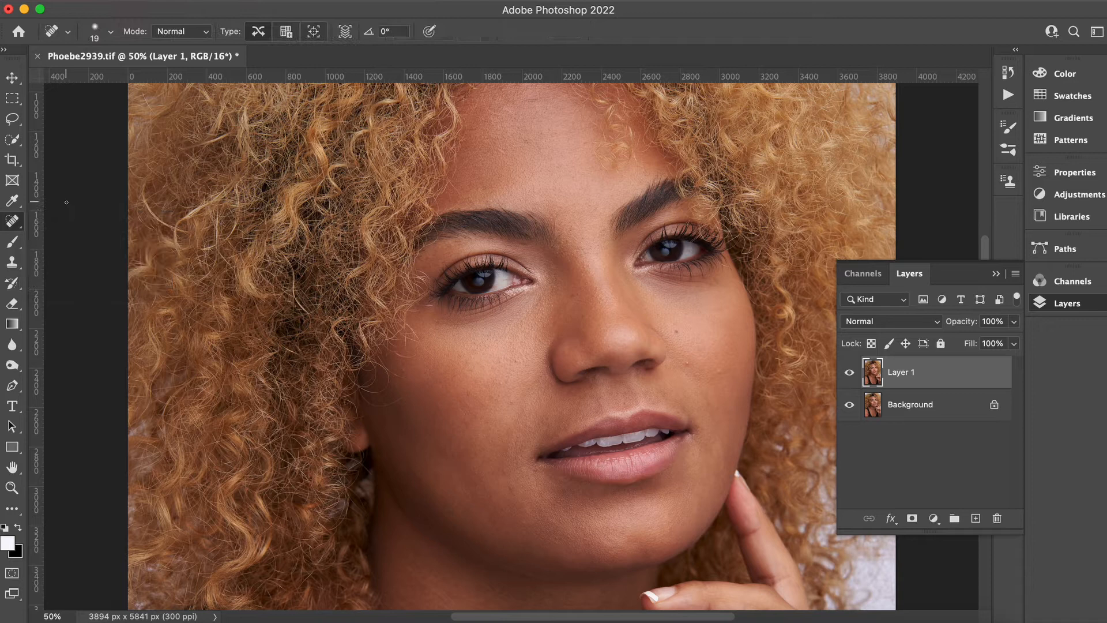
click(997, 274)
scroll(988, 311, down, 5)
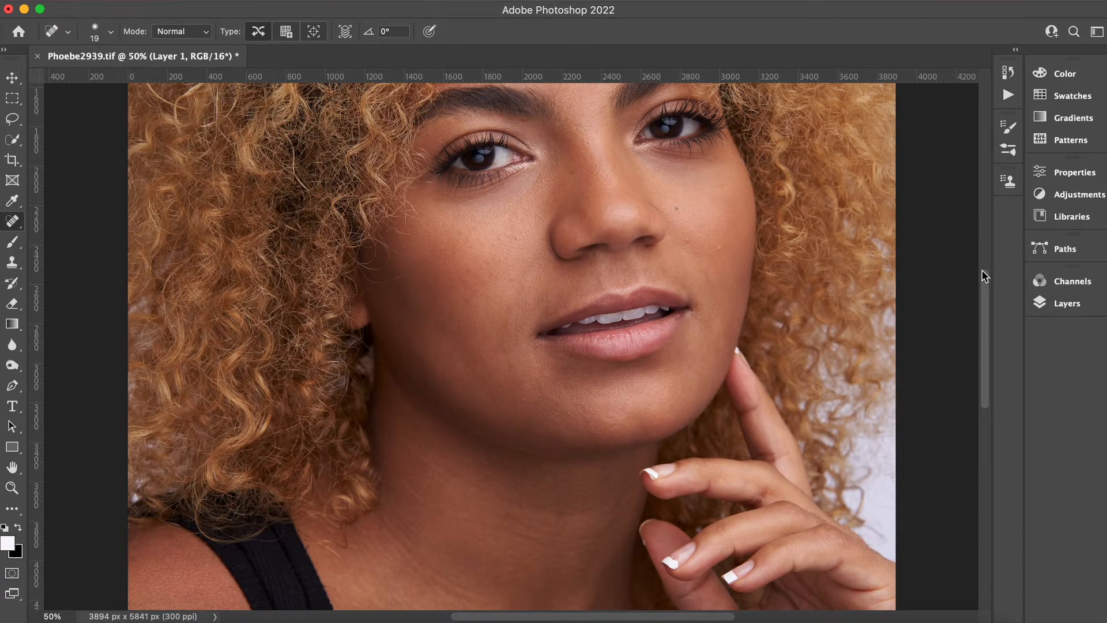
key(super+plus)
key(super+plus)
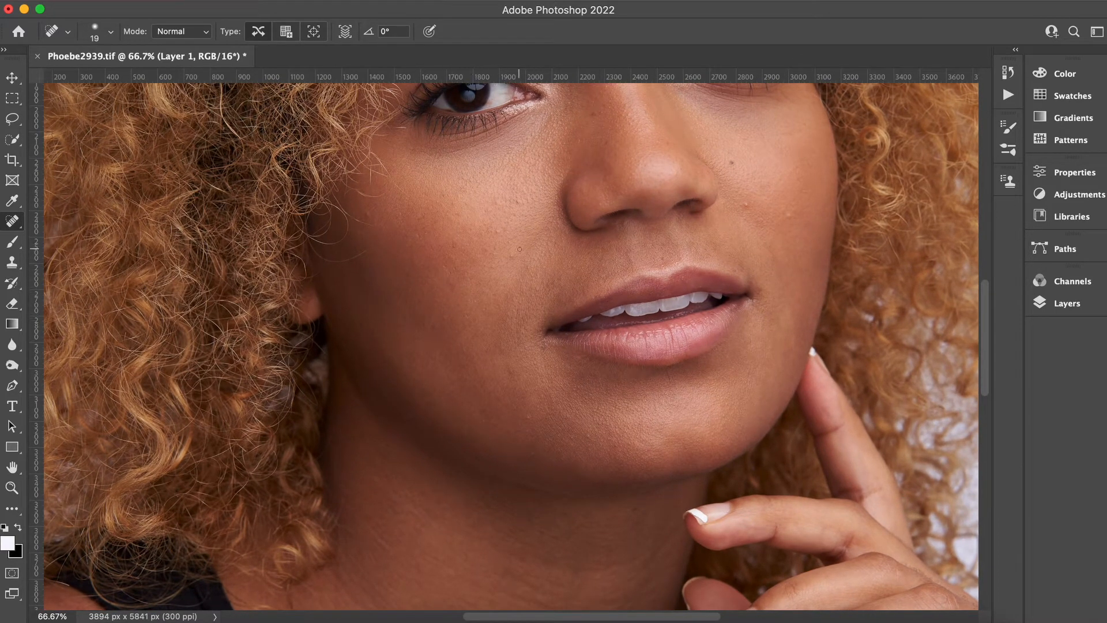
click(498, 231)
drag(494, 246, 492, 253)
Heal away the stray hair and small blemishes on the chest and neck.
scroll(481, 248, up, 5)
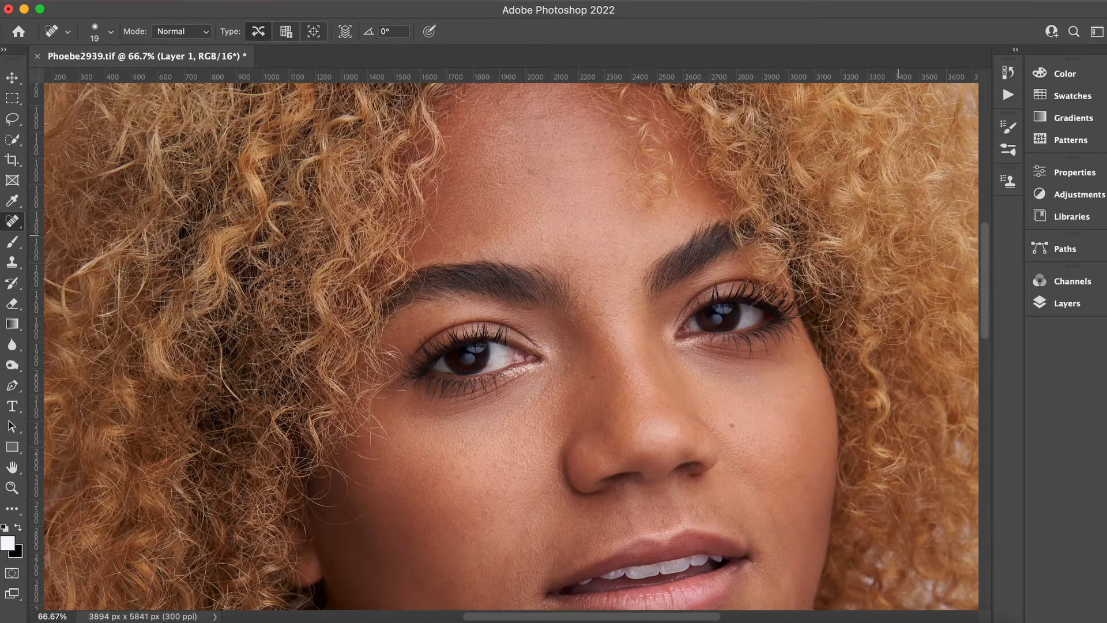
scroll(898, 235, down, 12)
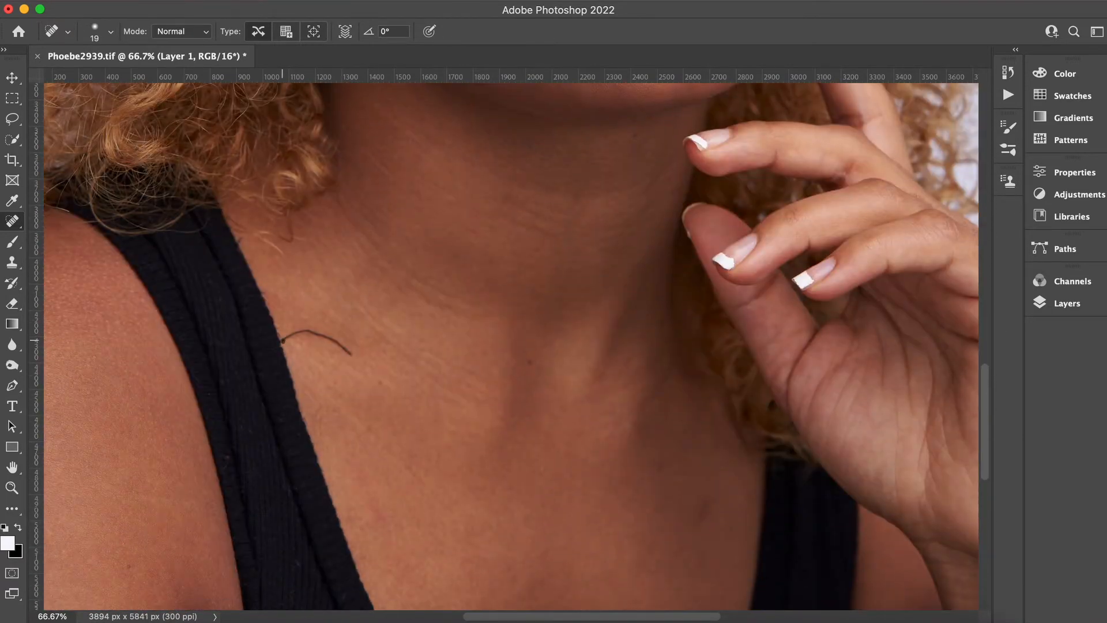
mouse_move(282, 340)
mouse_down()
mouse_move(311, 331)
mouse_move(325, 338)
mouse_move(300, 339)
mouse_move(330, 344)
mouse_up()
click(319, 338)
click(348, 350)
drag(310, 328, 305, 334)
drag(369, 153, 402, 173)
Run the FS 16-bit frequency separation action, accepting a Gaussian Blur radius of 8.0 pixels.
key(super+minus)
drag(988, 438, 980, 257)
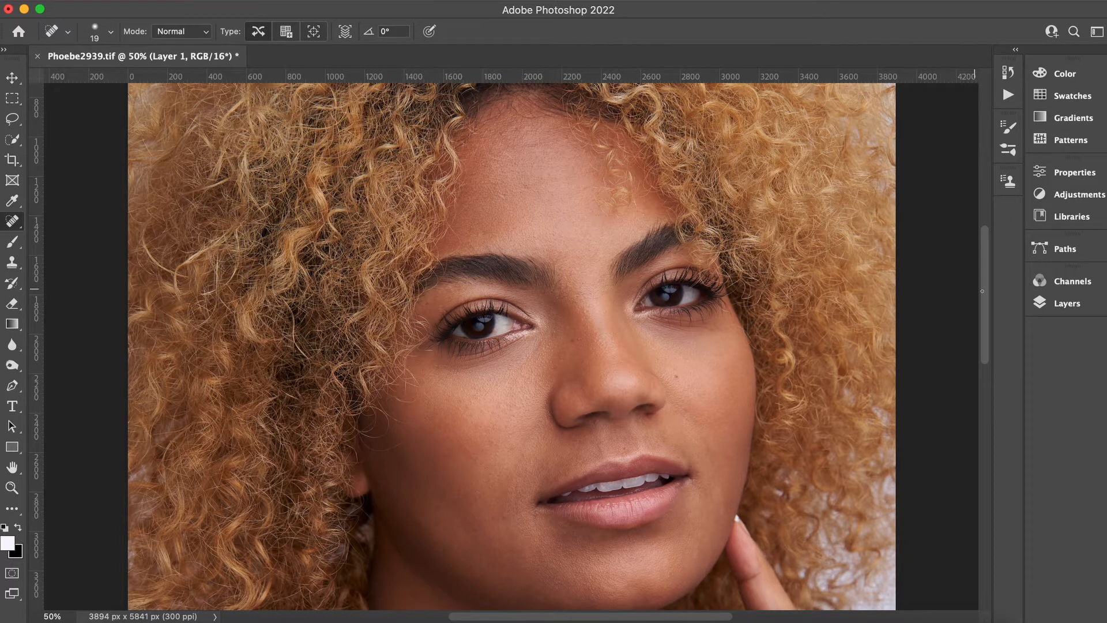
key(super+plus)
key(super+plus)
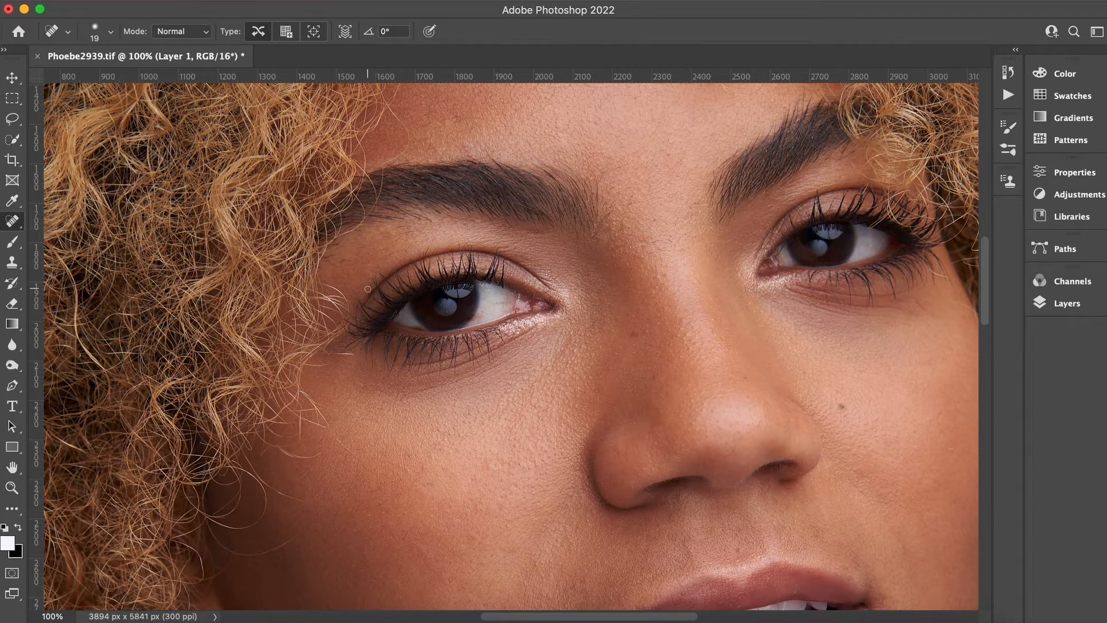
click(1008, 95)
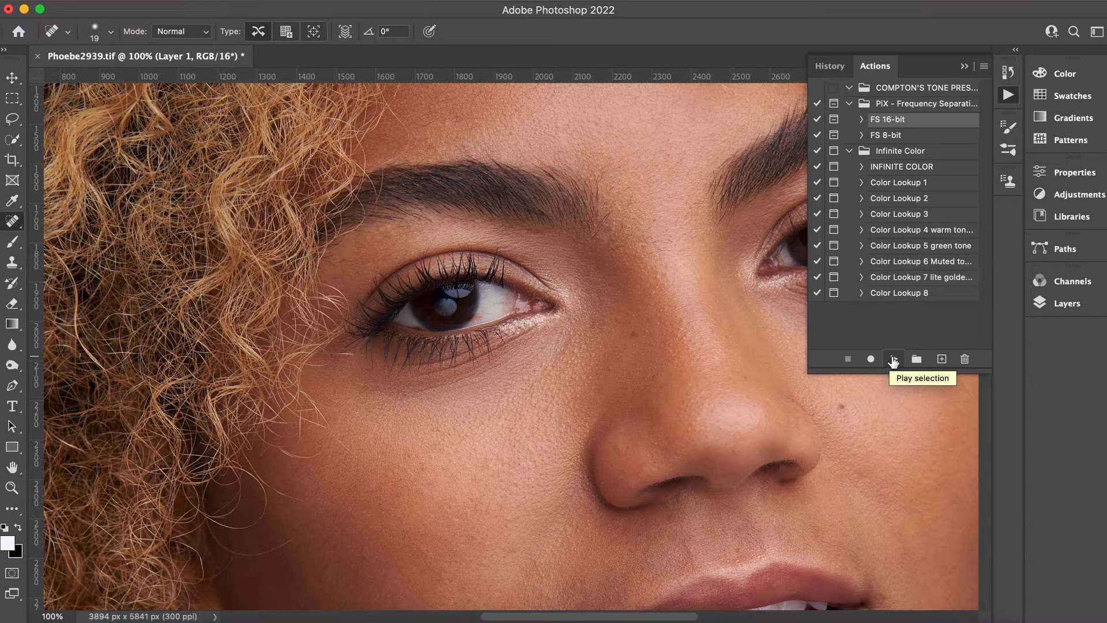
click(894, 361)
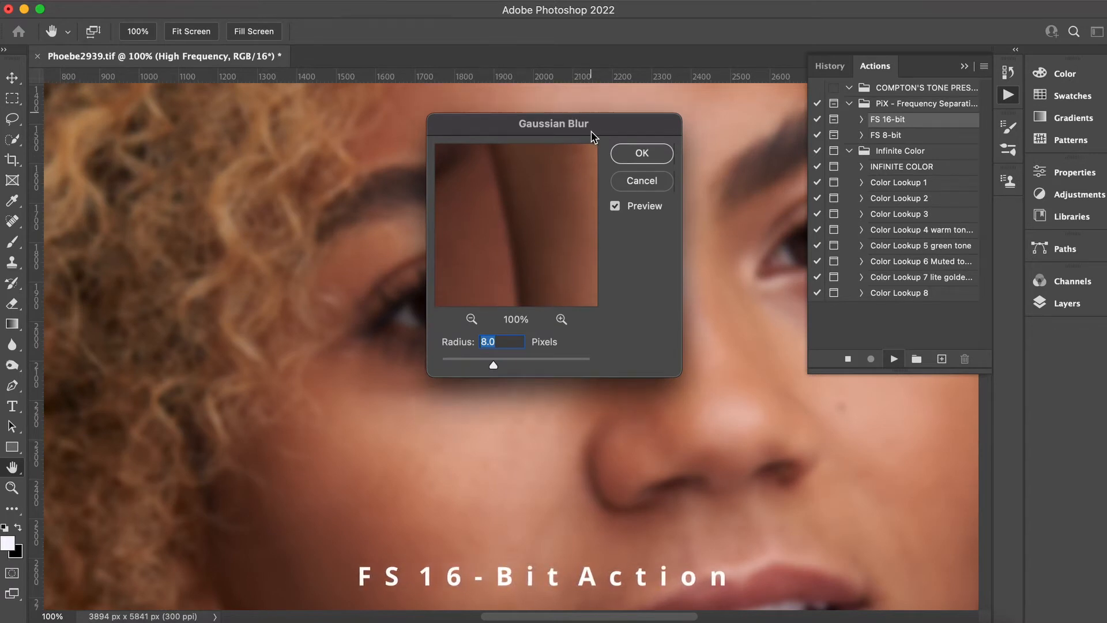
drag(587, 112, 286, 190)
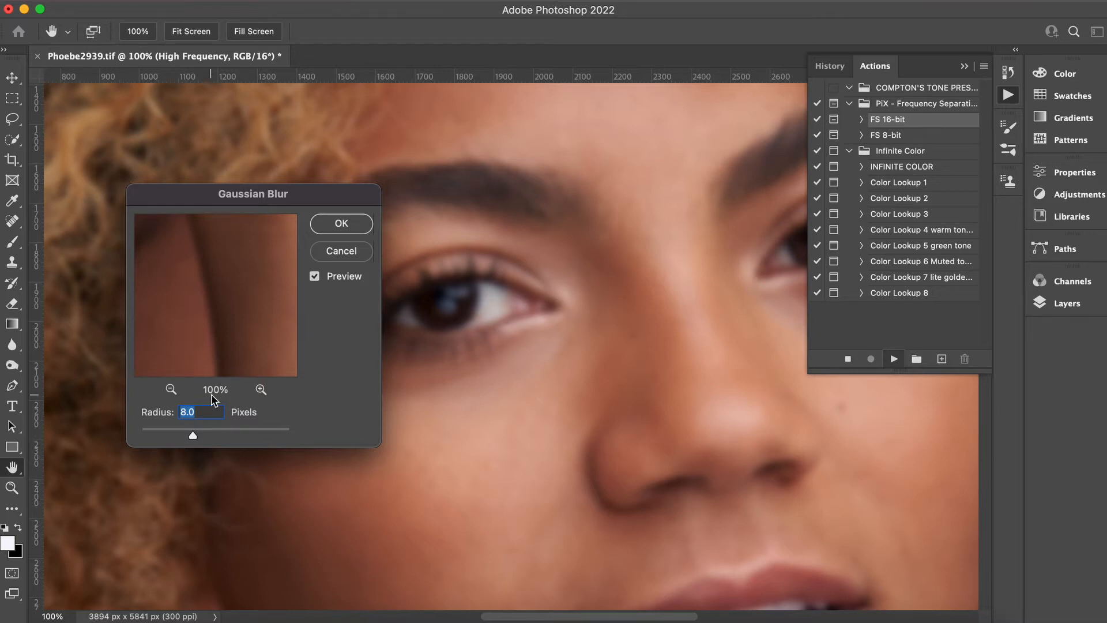
click(343, 223)
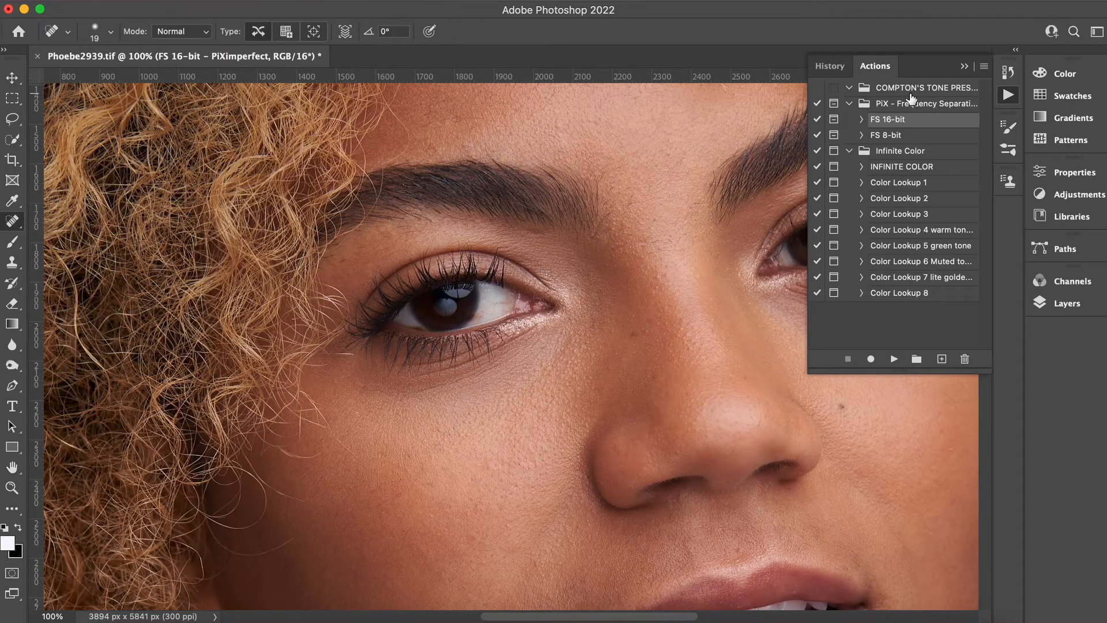
Expand the FS 16-bit – PiXimperfect layer group and select its Low Frequency layer.
click(965, 68)
click(1067, 303)
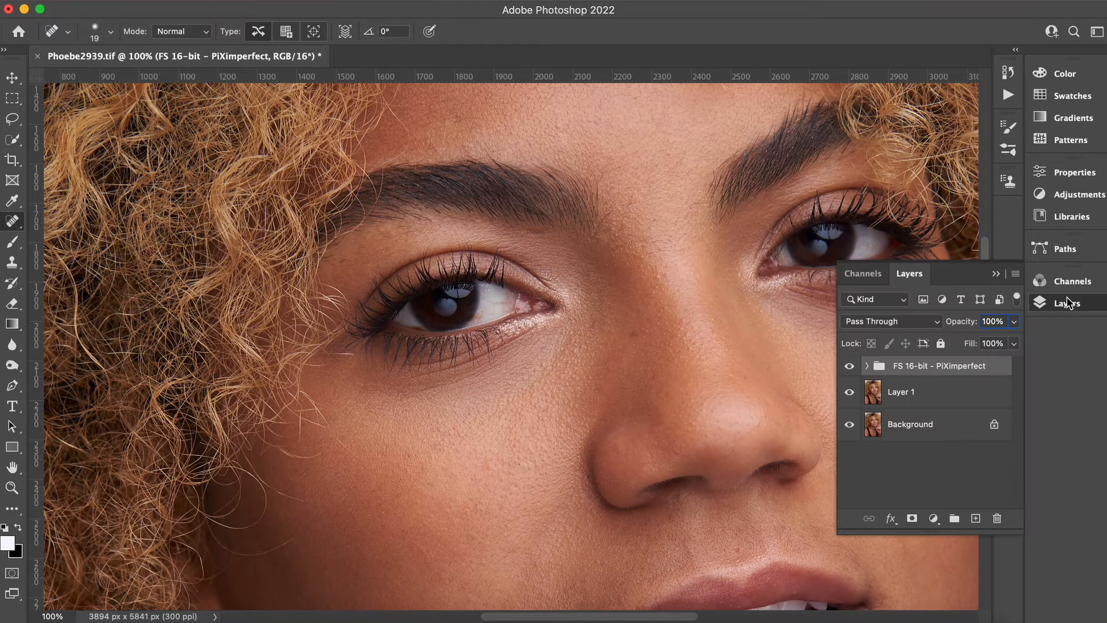
click(867, 365)
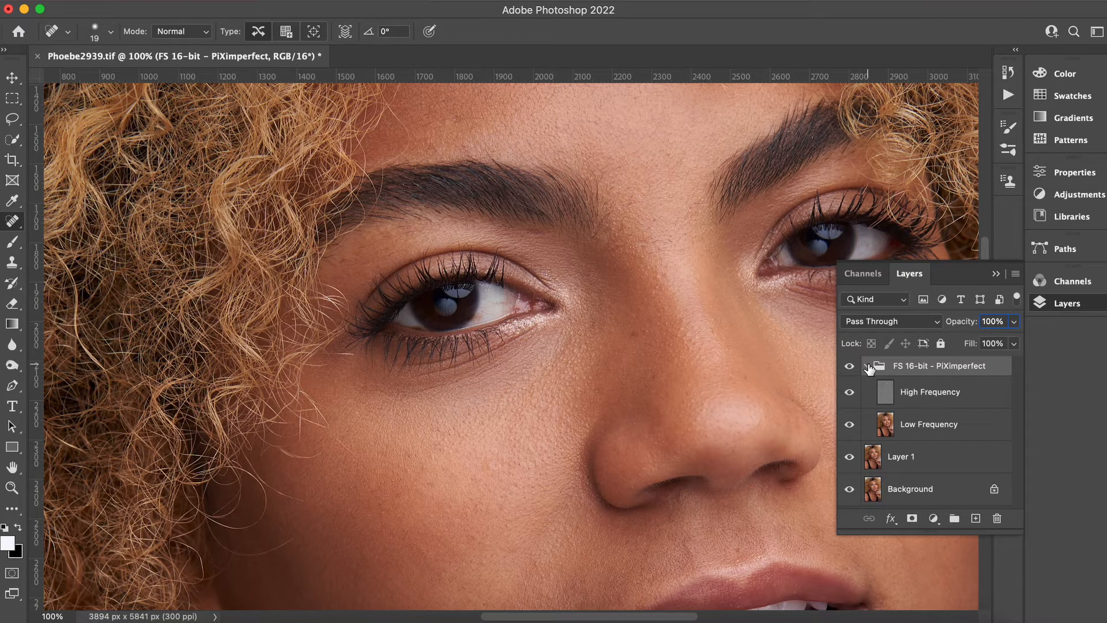
click(927, 433)
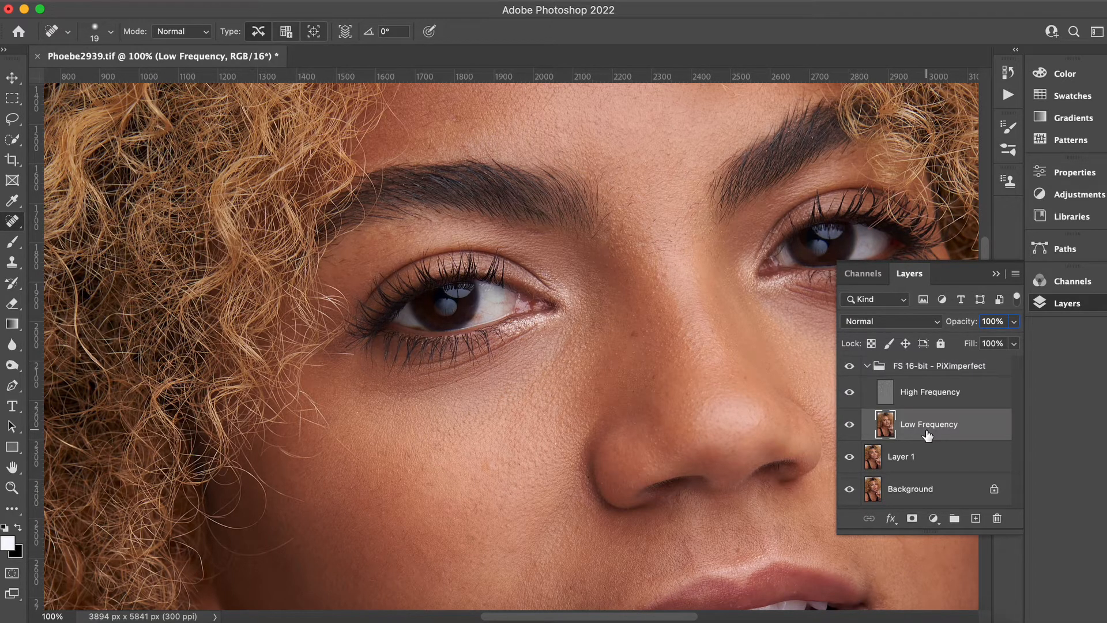
Try a Gaussian Blur on a lasso selection under the left eye on the Low Frequency layer.
click(14, 244)
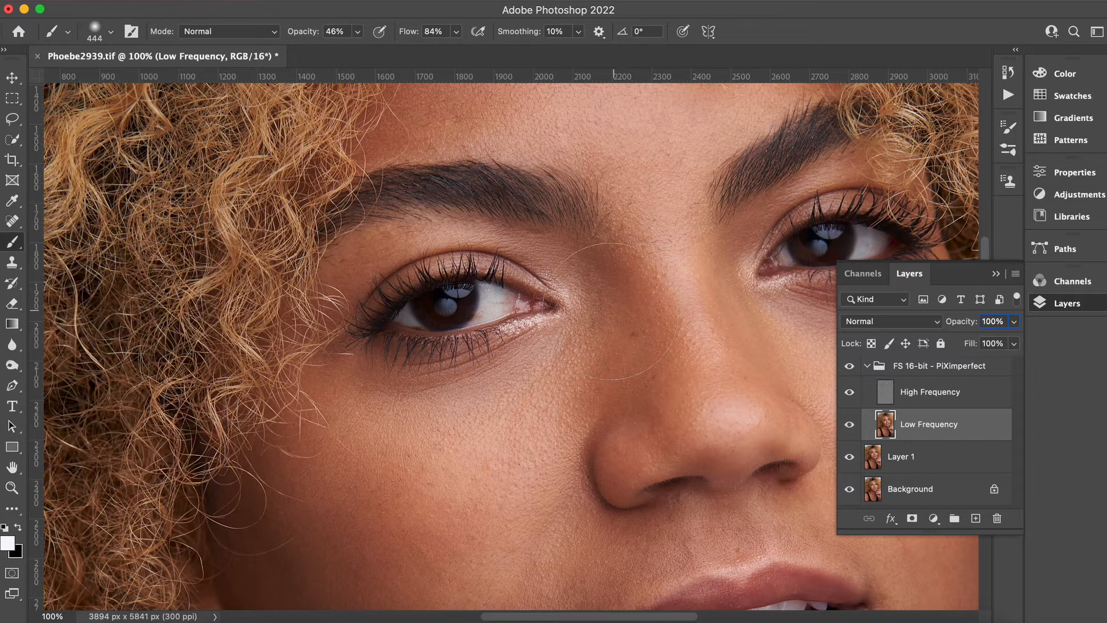
click(14, 141)
click(14, 141)
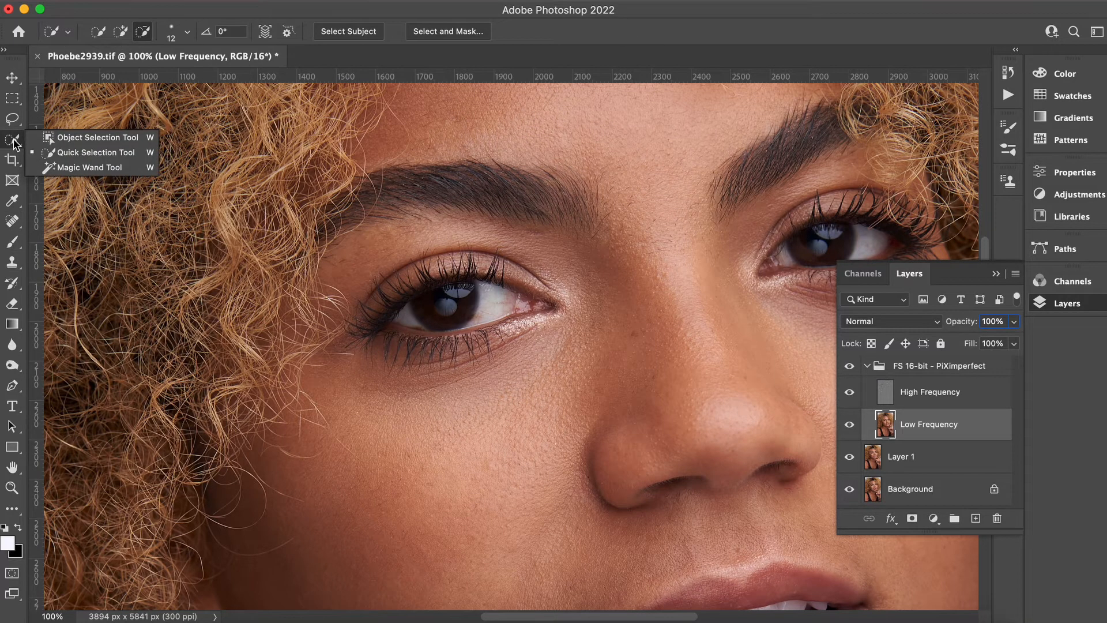
drag(12, 118, 74, 115)
mouse_move(570, 348)
mouse_down()
mouse_move(413, 485)
mouse_move(583, 415)
mouse_up()
click(352, 1)
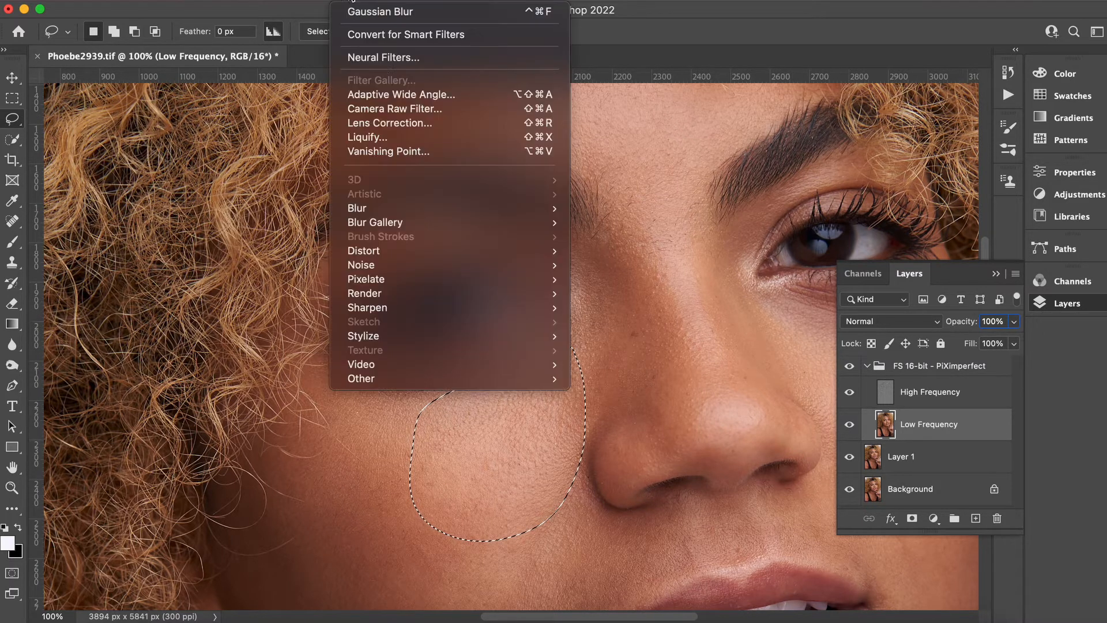
mouse_move(383, 209)
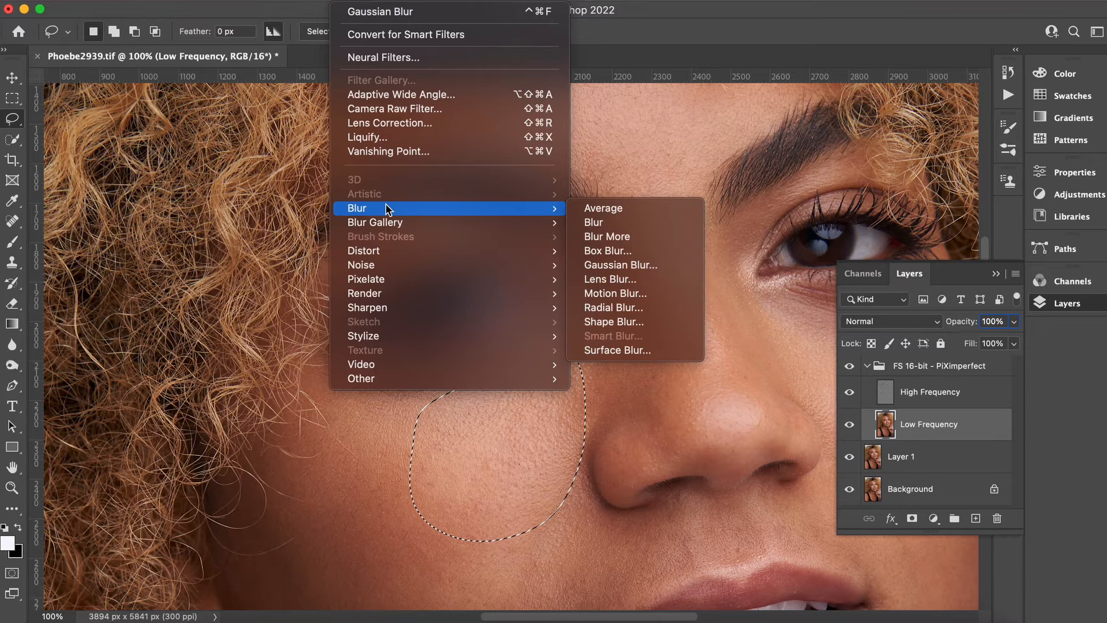
click(646, 265)
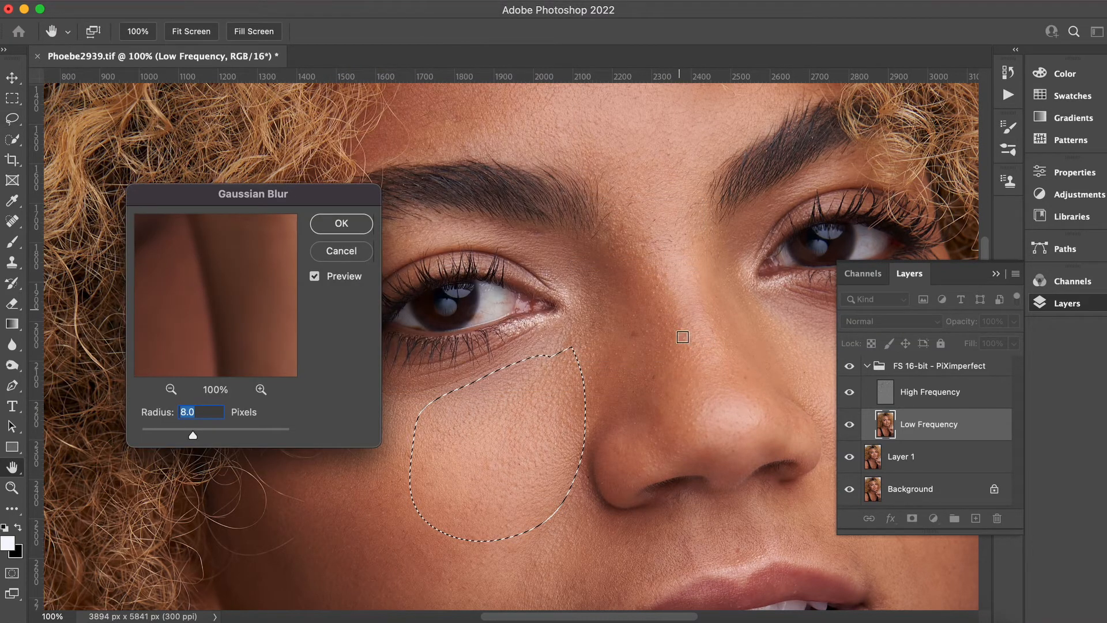
drag(193, 434, 205, 428)
click(343, 251)
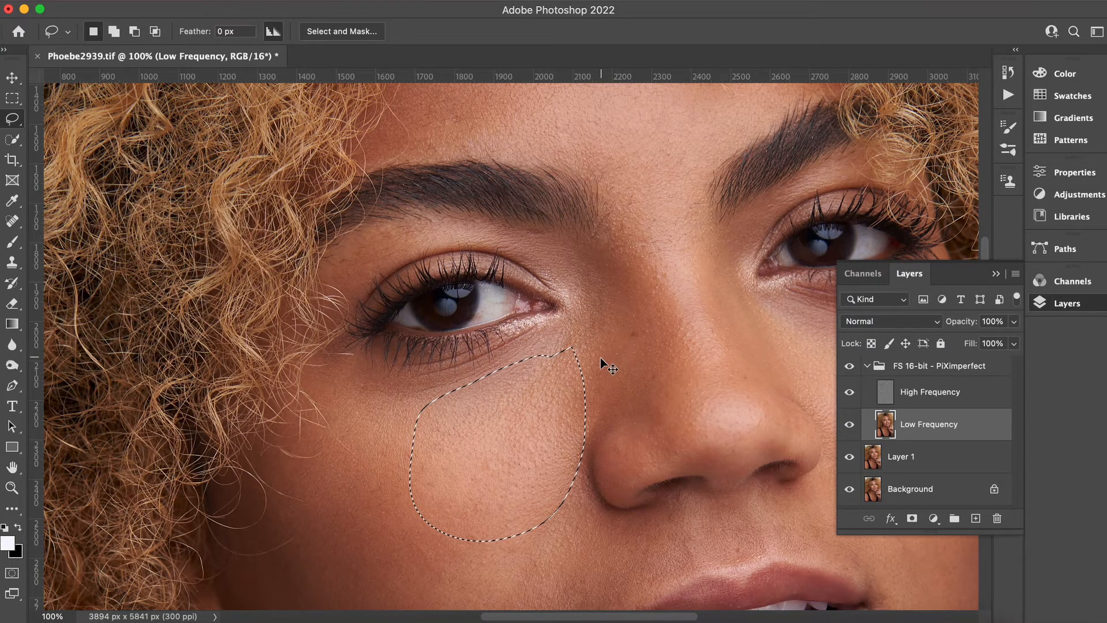
key(super+d)
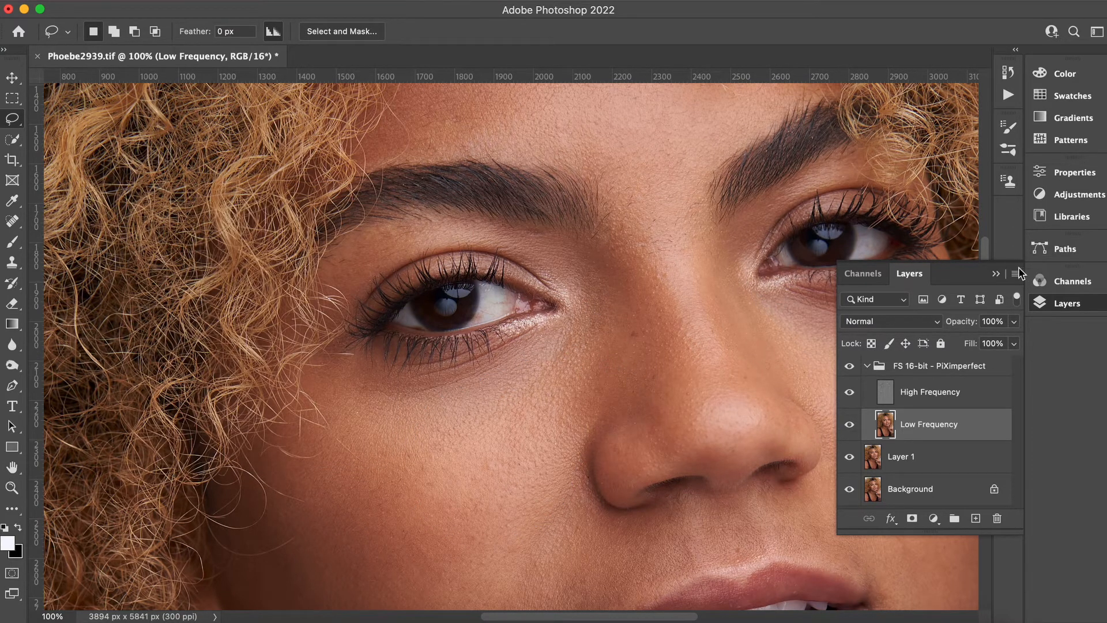
click(1043, 301)
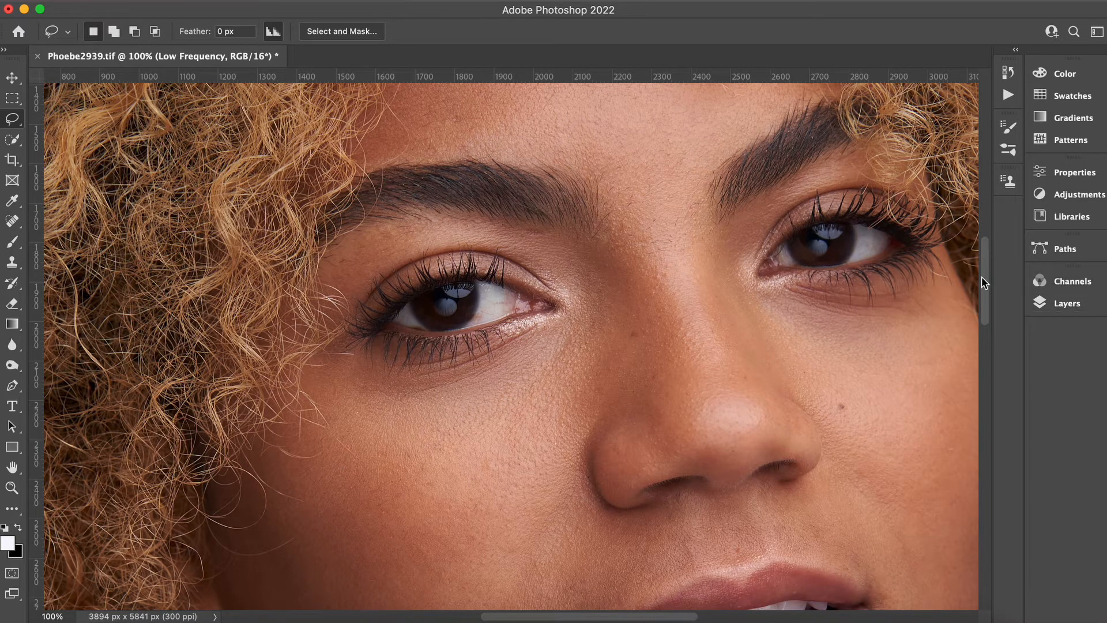
scroll(445, 264, down, 3)
click(14, 243)
right_click(19, 249)
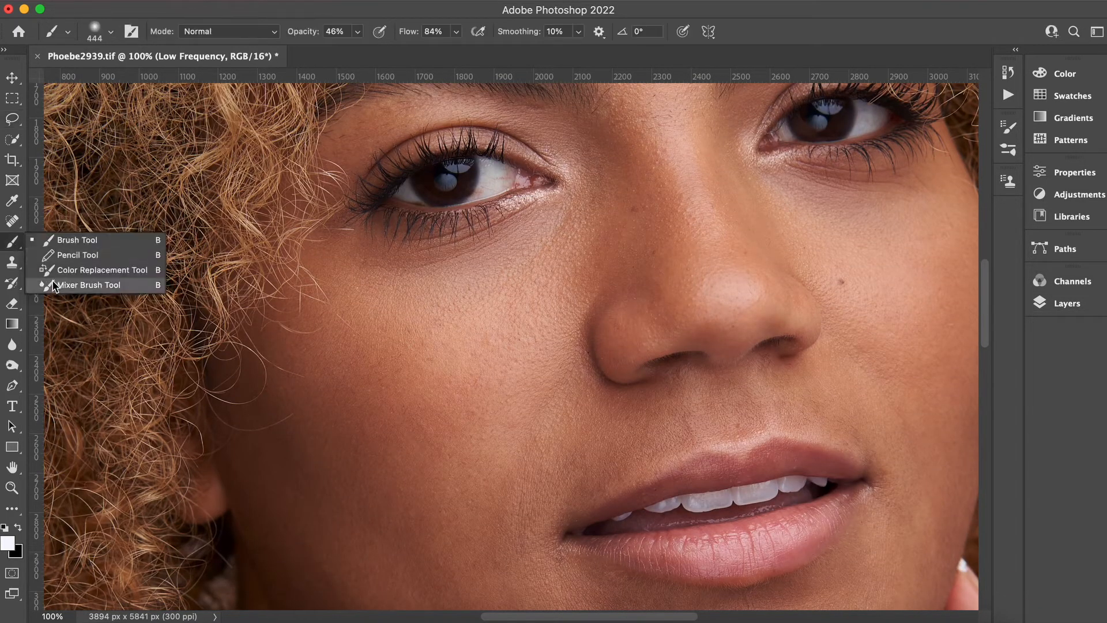
click(58, 291)
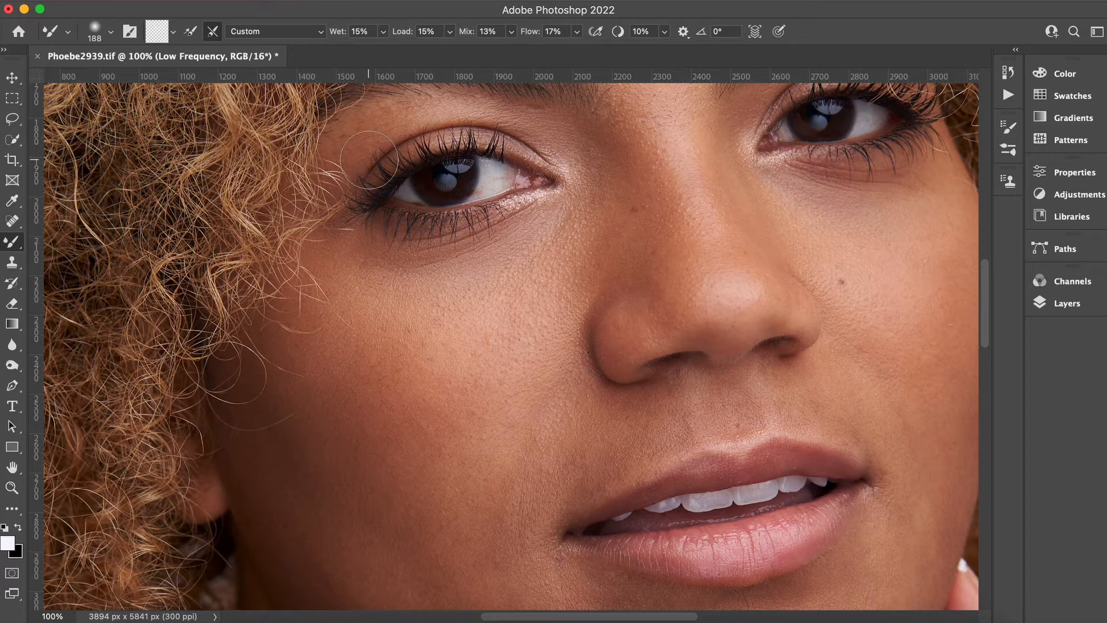
drag(986, 292, 988, 315)
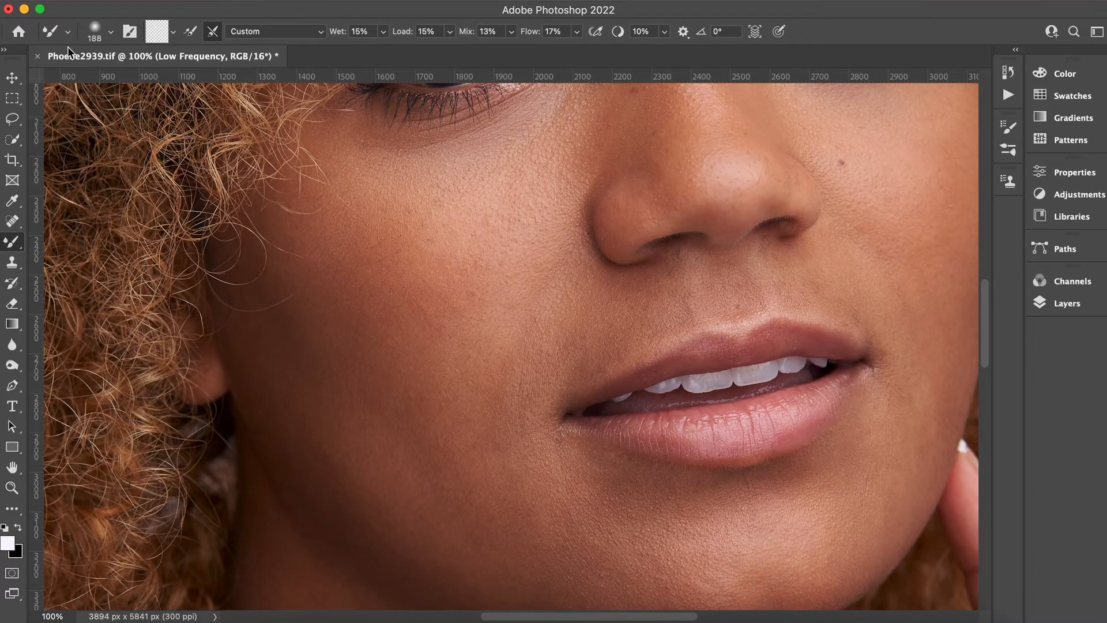
Outline uneven-toned patches beside the mouth and on the lower cheek with the Lasso, then clear the selection.
click(13, 119)
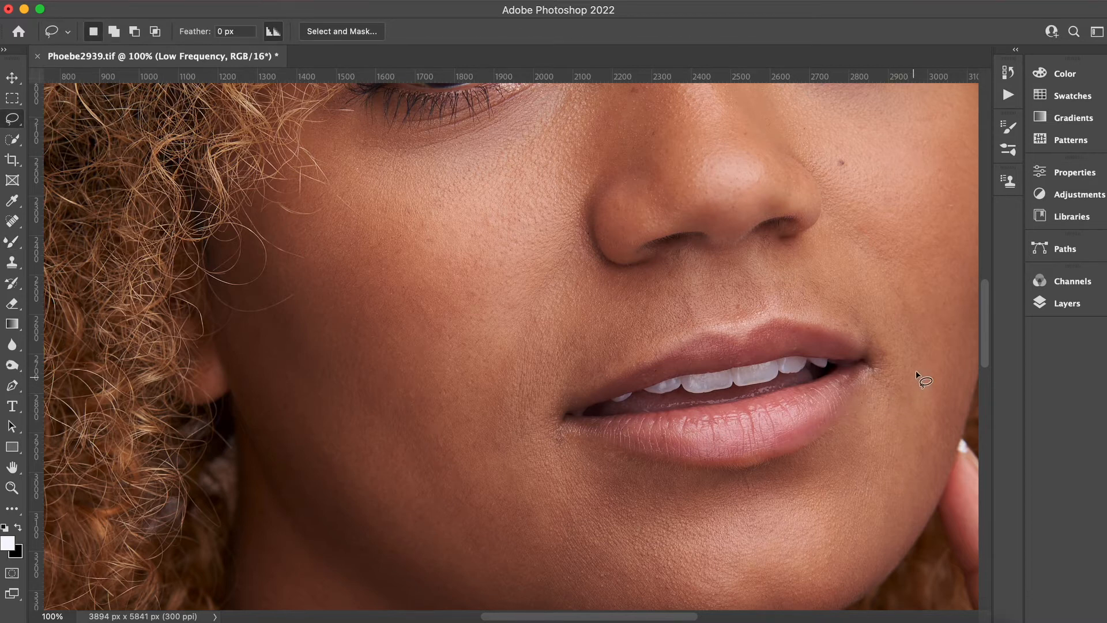
drag(917, 372, 929, 357)
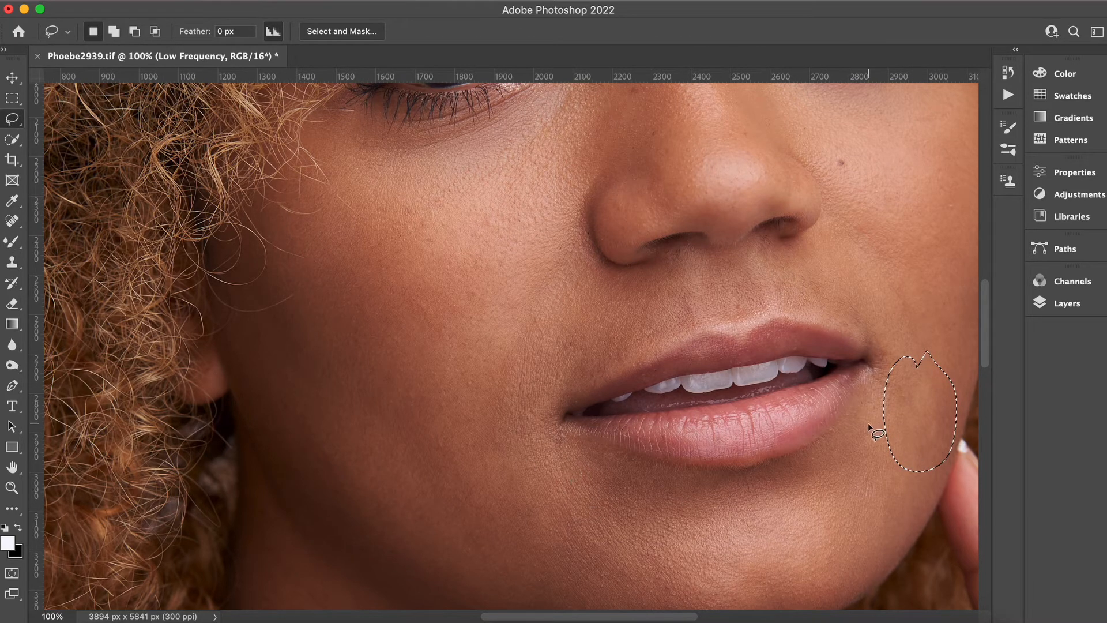
scroll(988, 349, down, 2)
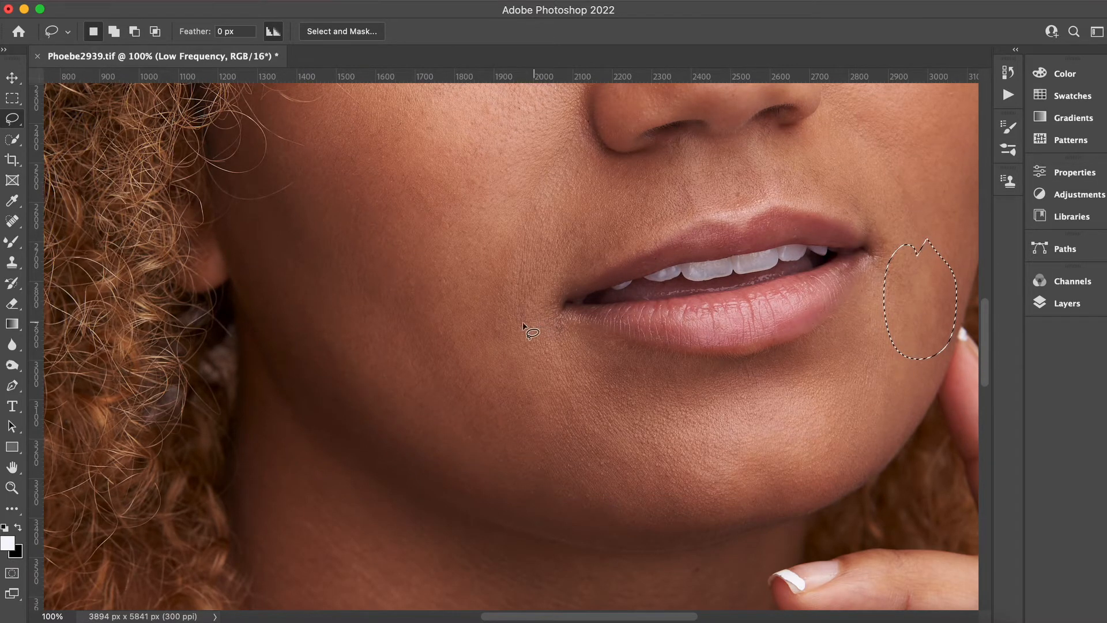
mouse_move(431, 241)
mouse_down()
mouse_move(467, 273)
mouse_move(456, 257)
mouse_up()
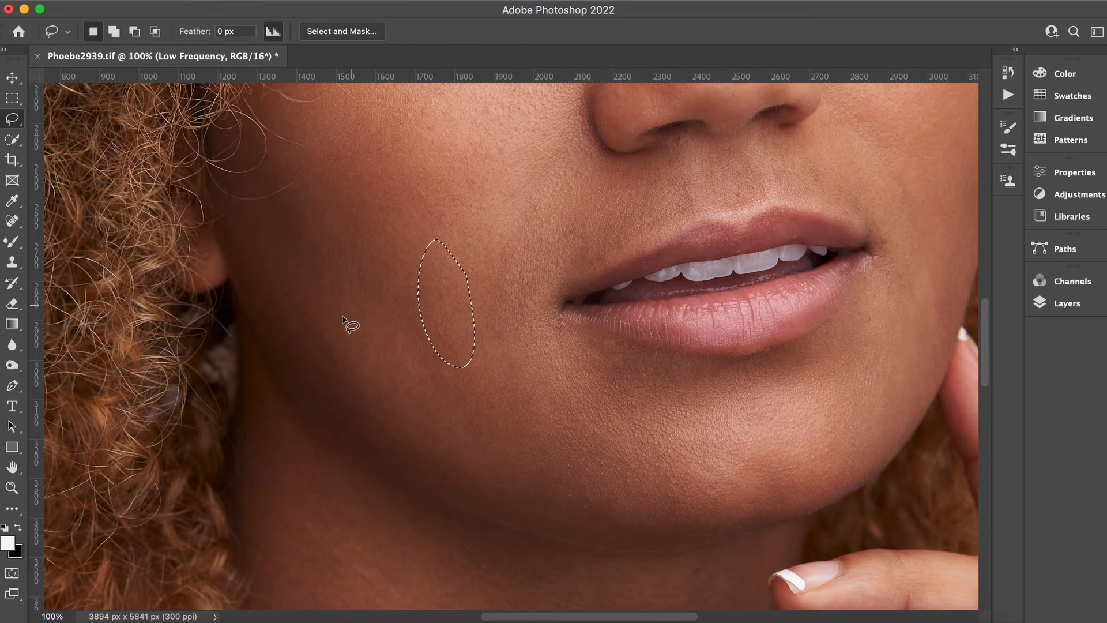
drag(327, 294, 387, 369)
mouse_move(516, 233)
mouse_down()
mouse_move(500, 232)
mouse_move(535, 324)
mouse_up()
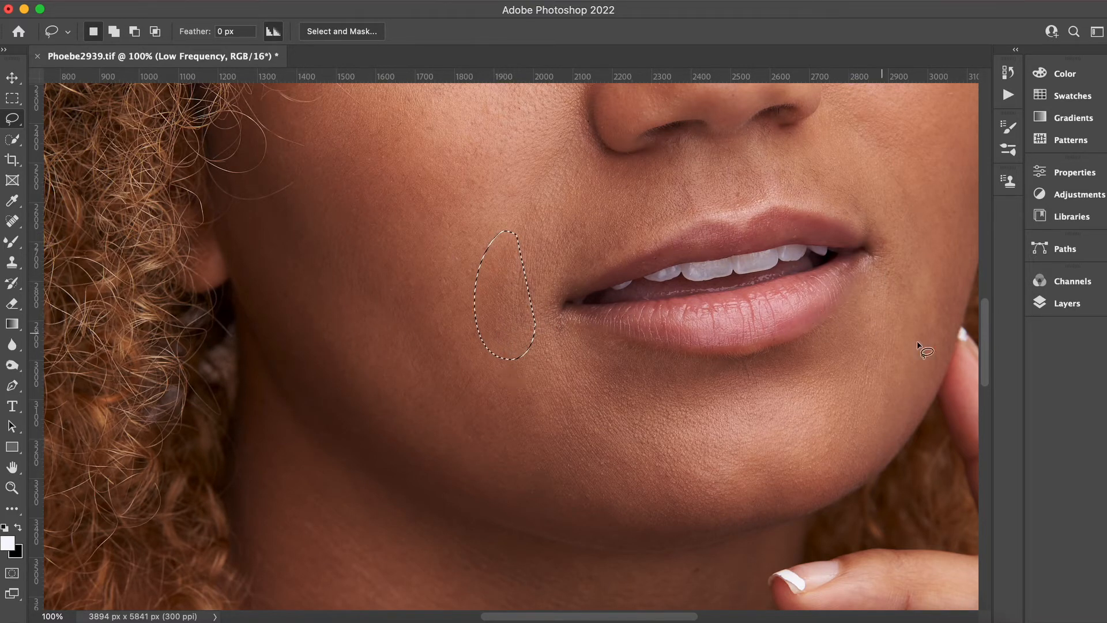
drag(984, 345, 976, 302)
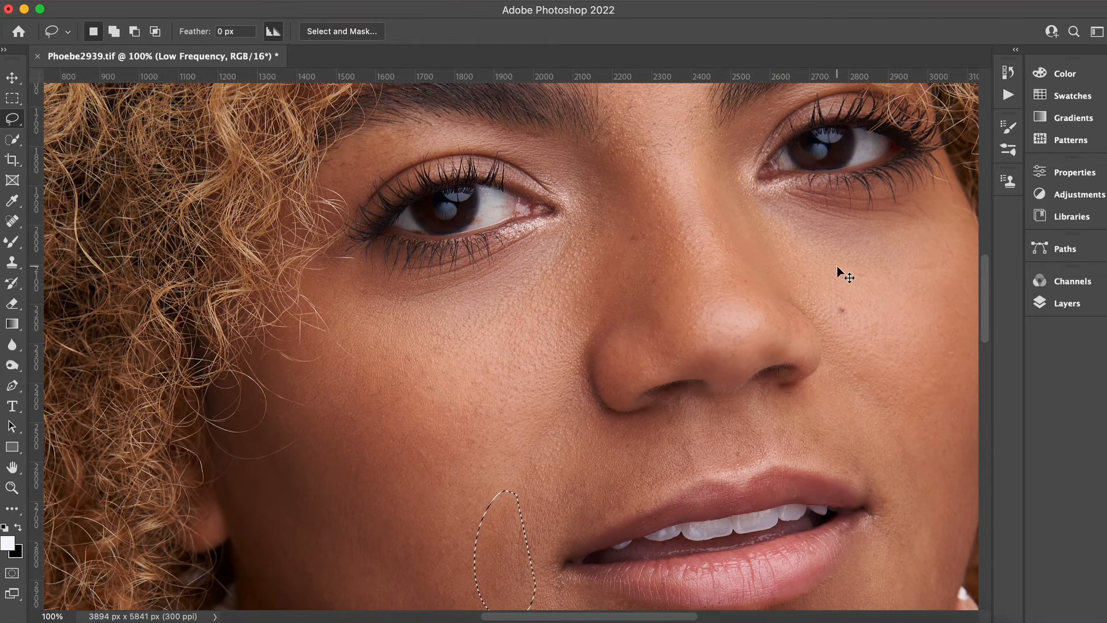
key(super+d)
Smooth the forehead's skin tone with a Mixer Brush stroke on the Low Frequency layer.
key(super+minus)
key(super+minus)
key(super+minus)
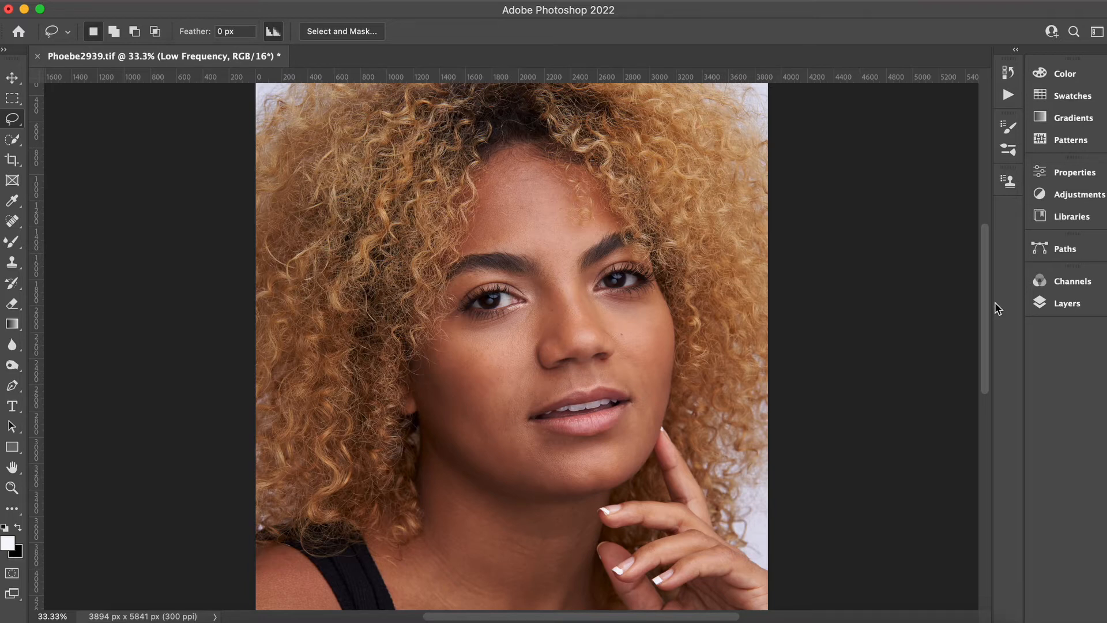
key(super+plus)
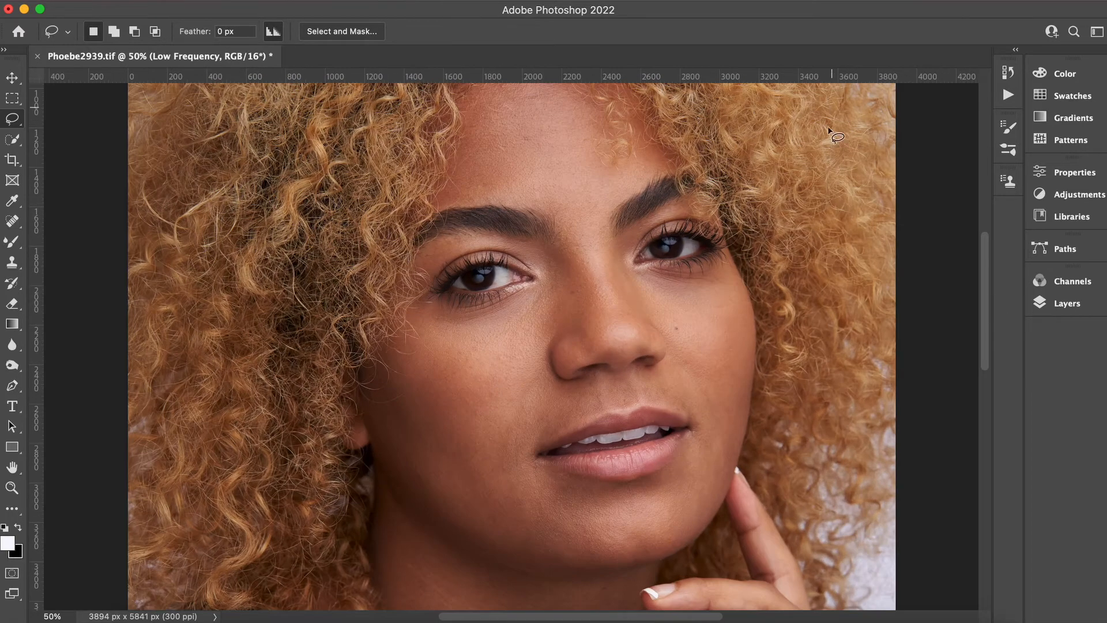
scroll(985, 282, up, 5)
mouse_move(12, 241)
mouse_down()
mouse_move(57, 258)
mouse_move(58, 284)
mouse_up()
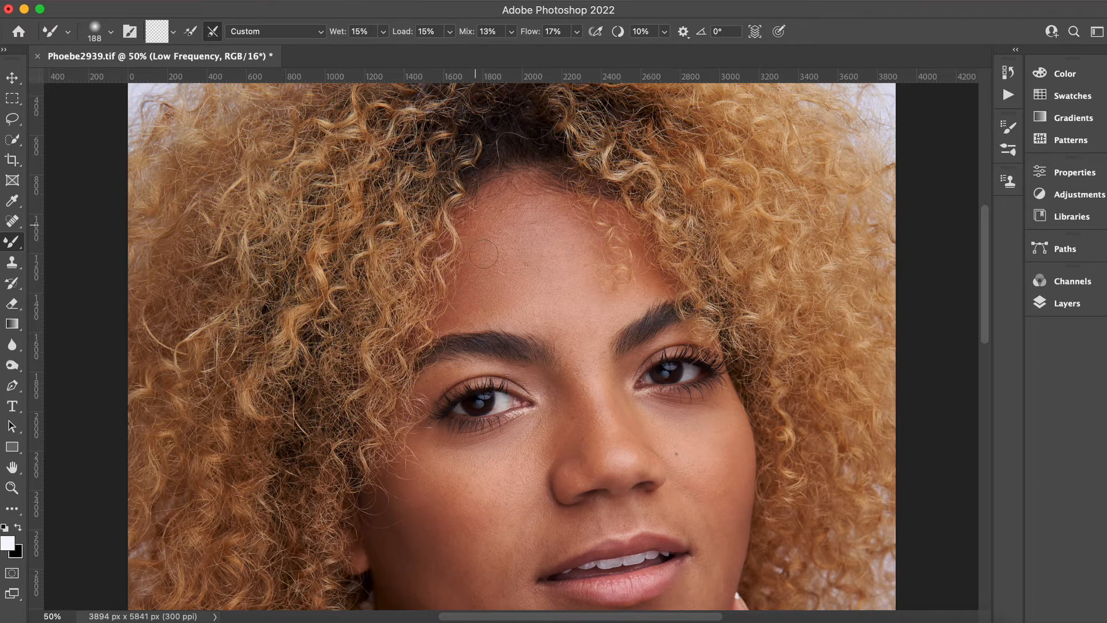
mouse_move(483, 254)
mouse_down()
mouse_move(520, 277)
mouse_move(522, 230)
mouse_move(504, 293)
mouse_up()
drag(984, 272, 985, 310)
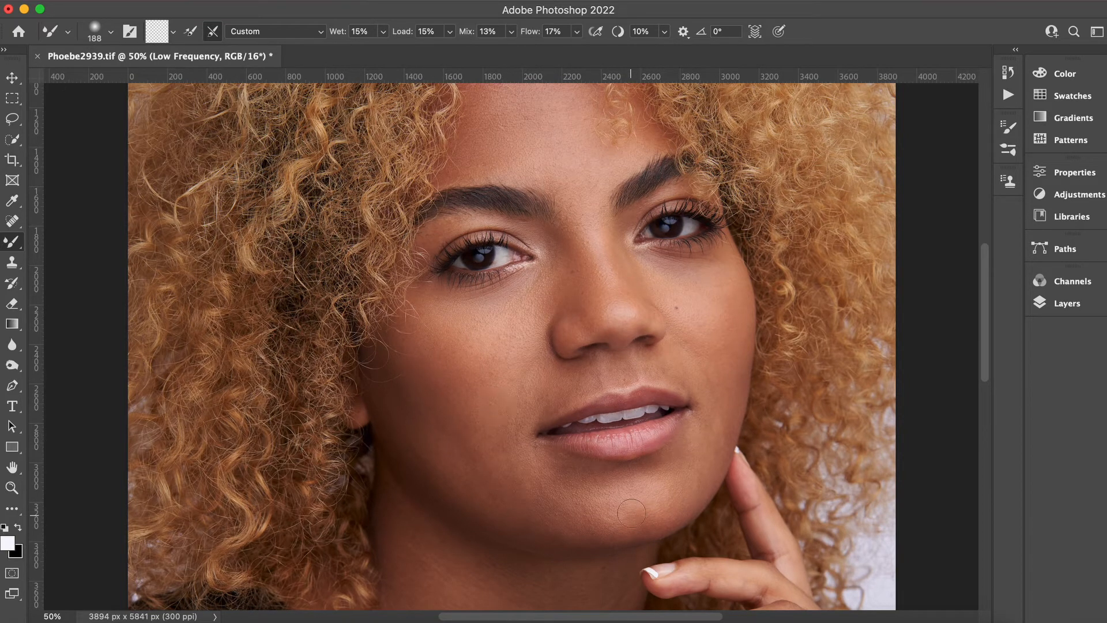
Reduce the Mixer Brush size to 92 and dab the cheek beside the nose.
key(super+plus)
drag(986, 319, 986, 346)
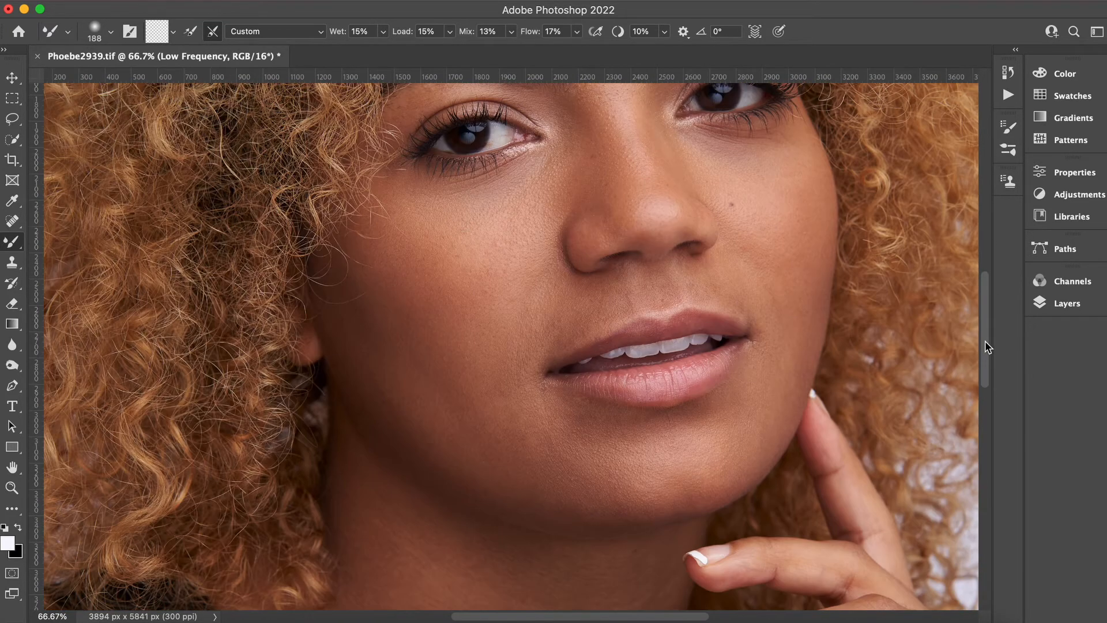
click(108, 35)
drag(141, 84, 130, 82)
click(800, 248)
scroll(738, 139, up, 4)
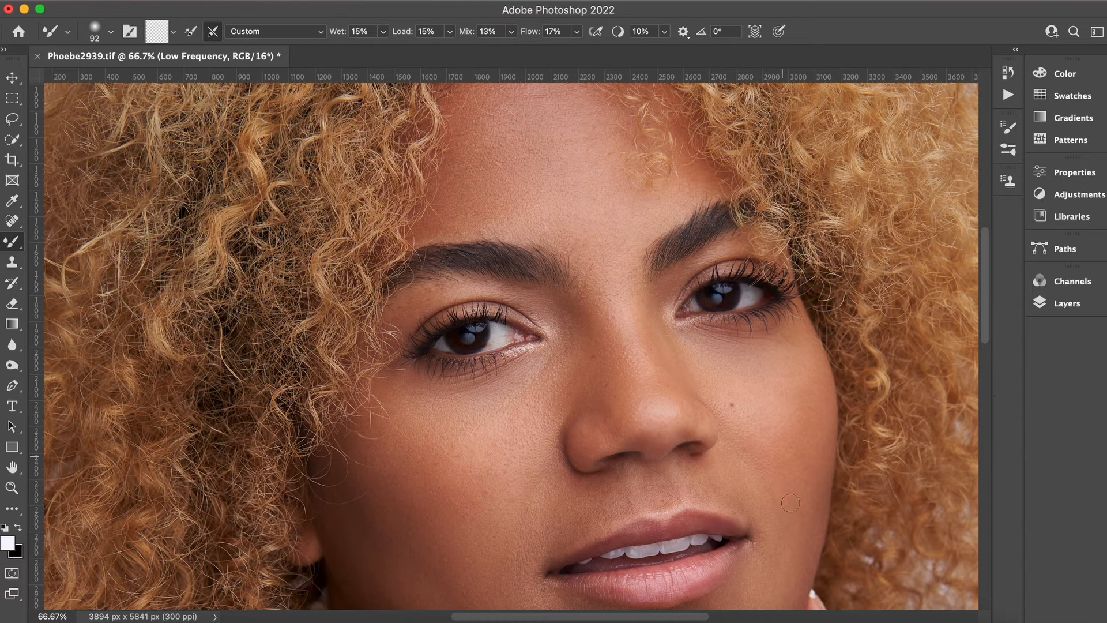
scroll(779, 227, down, 3)
Switch to the Patch tool and patch blemishes on the right cheek and lower face.
key(j)
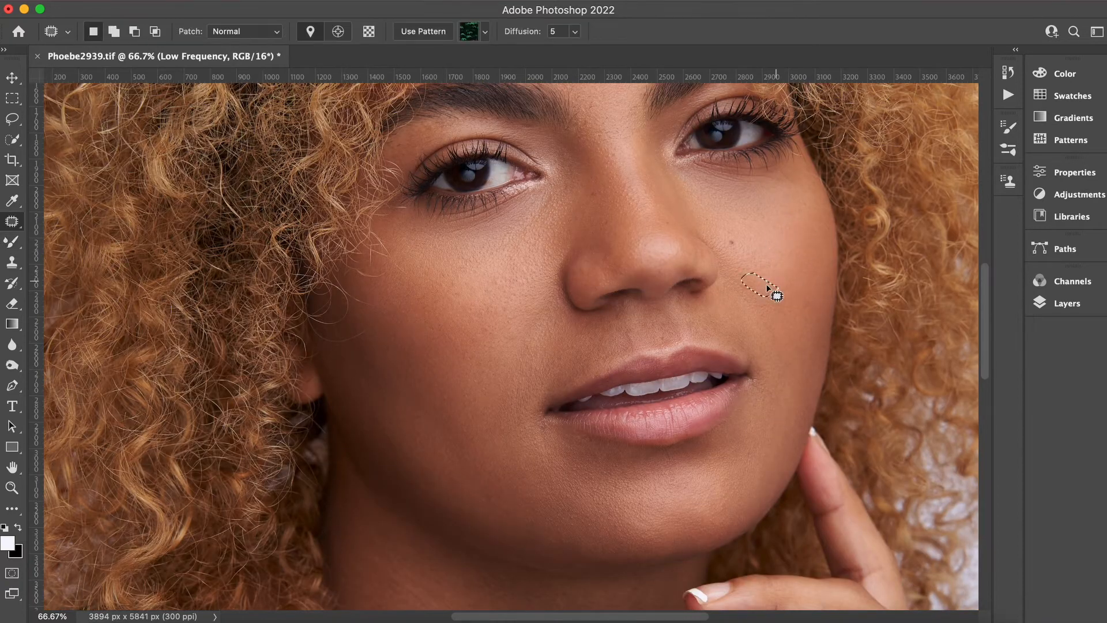
mouse_move(738, 297)
mouse_down()
mouse_move(763, 346)
mouse_move(740, 297)
mouse_up()
drag(509, 308, 510, 310)
key(super+d)
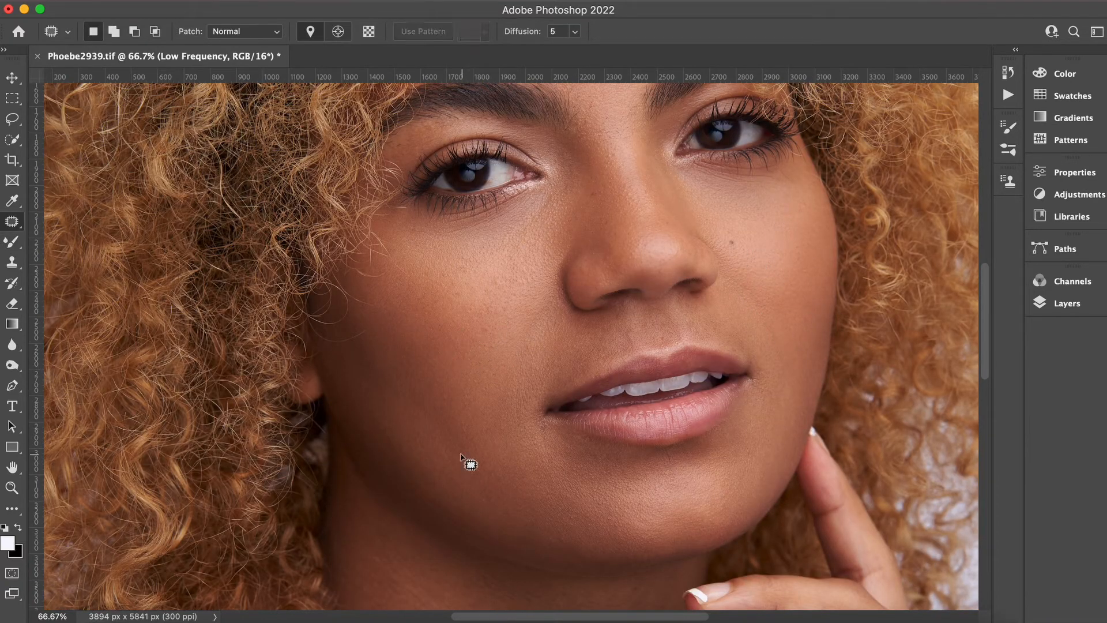
drag(519, 406, 520, 408)
key(super+d)
key(super+d)
drag(785, 398, 784, 440)
key(super+d)
Patch further blemishes on both cheeks with the Patch tool.
key(super+minus)
key(super+minus)
key(super+minus)
click(1067, 304)
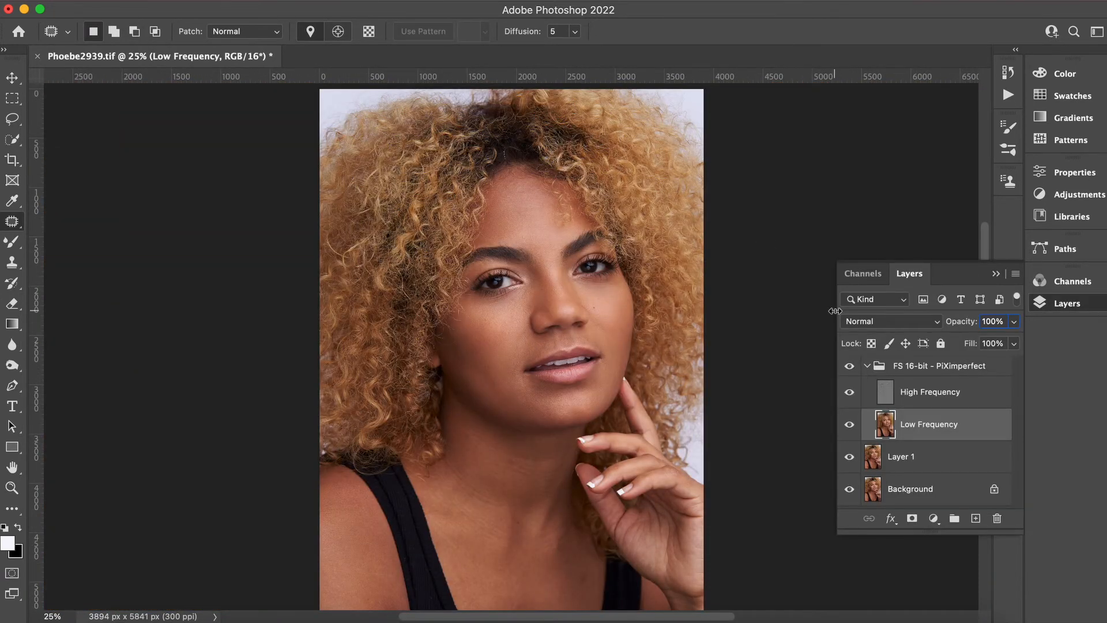
key(super+minus)
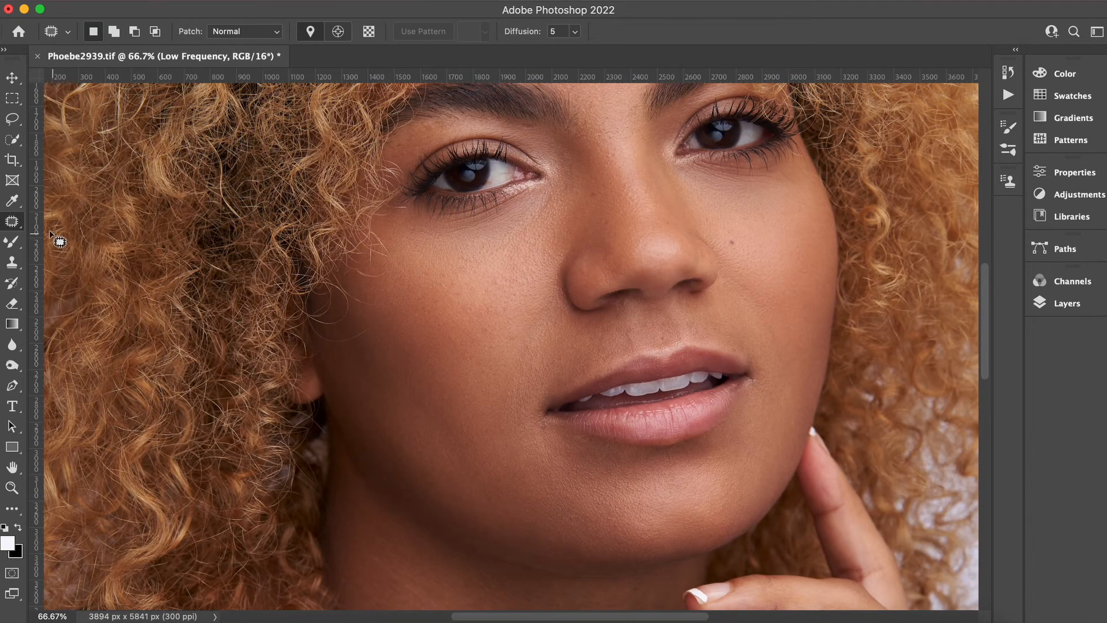
mouse_move(810, 324)
mouse_down()
mouse_move(809, 364)
mouse_move(819, 332)
mouse_up()
key(super+d)
mouse_move(741, 299)
mouse_down()
mouse_move(752, 325)
mouse_move(750, 295)
mouse_up()
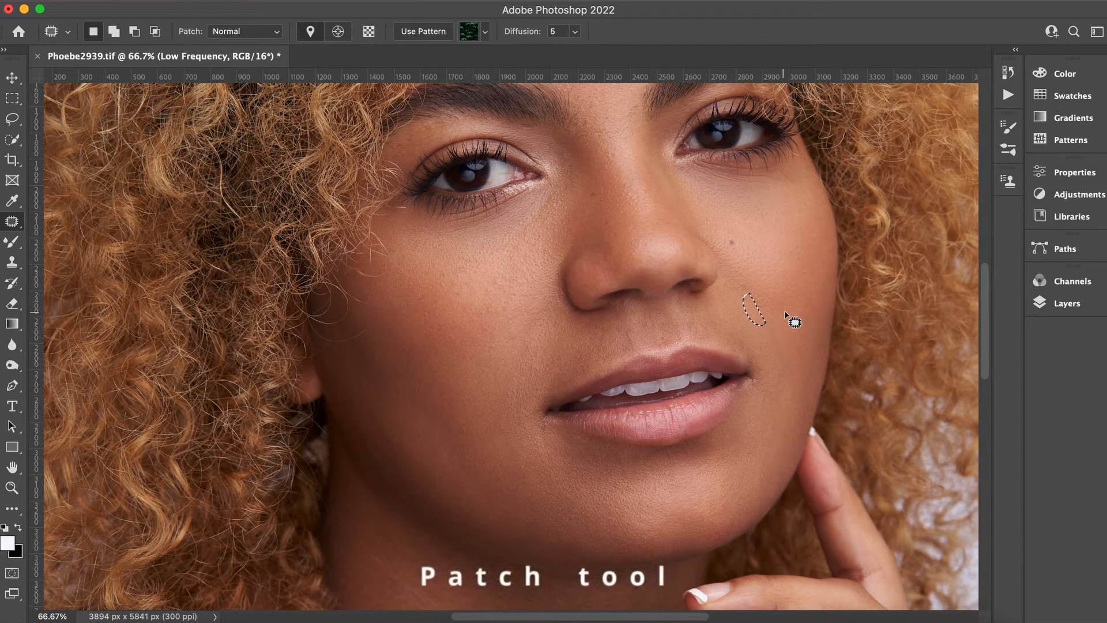
mouse_move(517, 315)
mouse_down()
mouse_move(506, 362)
mouse_move(517, 314)
mouse_up()
mouse_move(513, 348)
mouse_down()
mouse_move(494, 348)
mouse_move(490, 360)
mouse_up()
mouse_move(507, 336)
mouse_down()
mouse_move(500, 322)
mouse_move(493, 349)
mouse_move(474, 353)
mouse_move(480, 377)
mouse_move(463, 336)
mouse_move(473, 354)
mouse_up()
key(super+d)
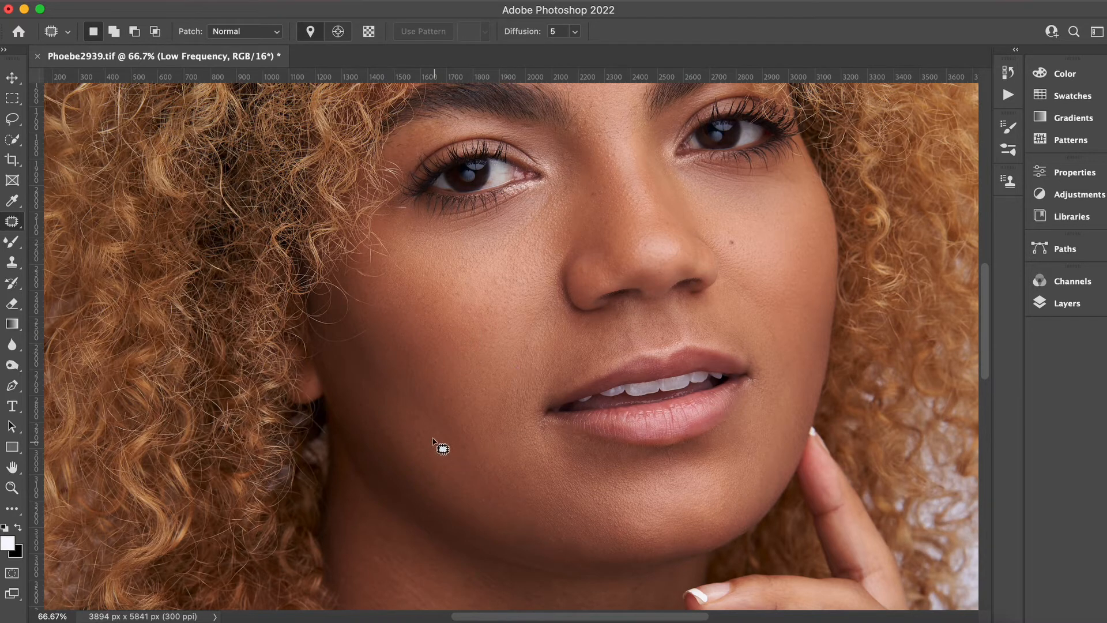
Patch blemishes on the lower cheek and along the jaw.
mouse_move(509, 394)
mouse_down()
mouse_move(516, 434)
mouse_move(500, 418)
mouse_up()
drag(763, 461, 766, 465)
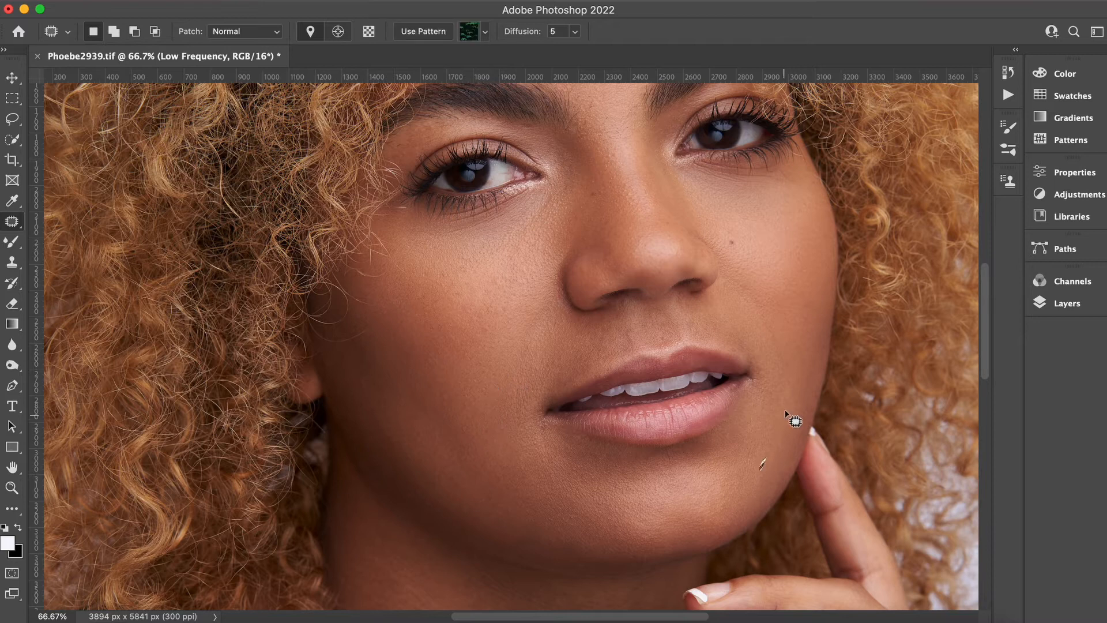
drag(794, 342, 792, 379)
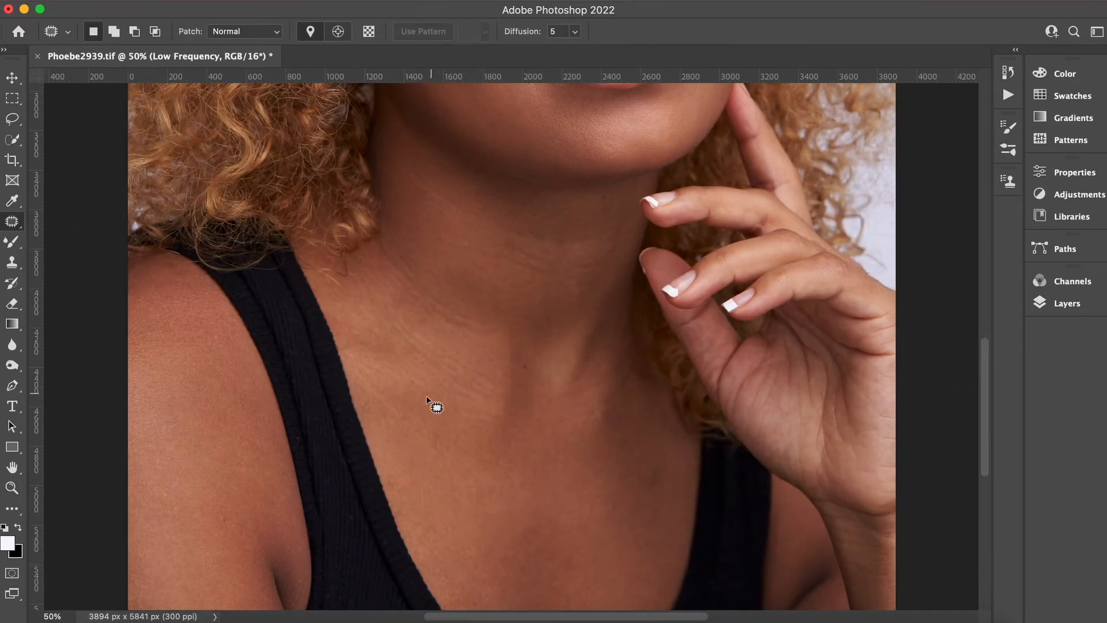
Patch marks and uneven tone on the neck and upper chest.
mouse_move(661, 455)
mouse_down()
mouse_move(665, 496)
mouse_move(677, 486)
mouse_up()
mouse_move(600, 495)
mouse_down()
mouse_move(614, 521)
mouse_move(627, 470)
mouse_up()
key(super+d)
drag(984, 392, 984, 431)
drag(531, 370, 557, 397)
drag(543, 393, 475, 400)
key(super+d)
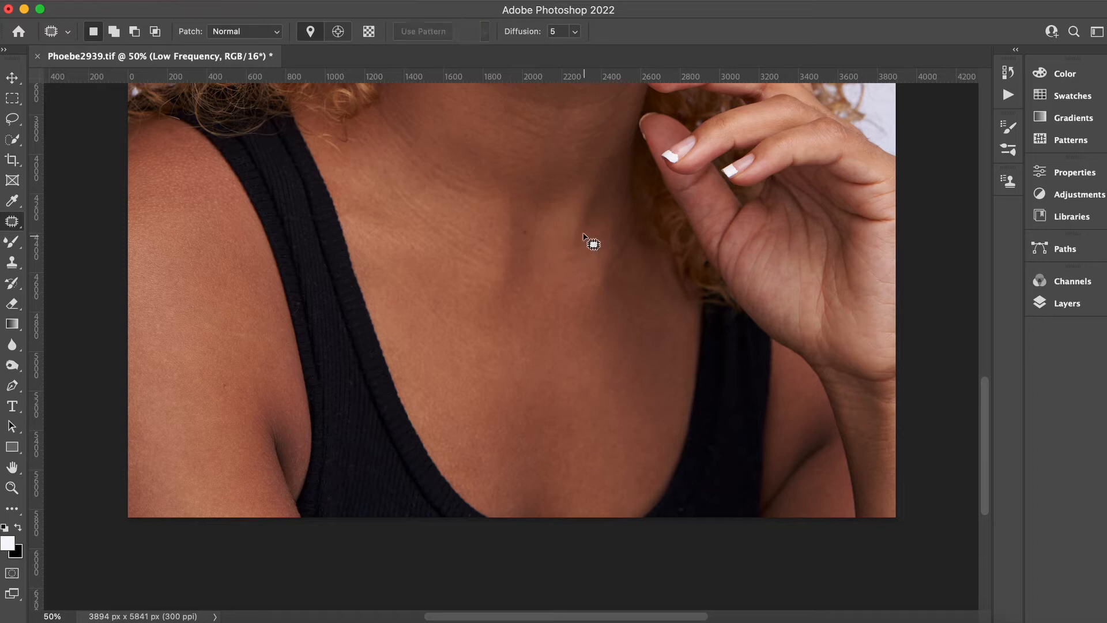
Patch the remaining marks on the chest and near the collarbone.
drag(571, 284, 579, 300)
key(super+d)
drag(507, 370, 461, 404)
key(super+d)
drag(357, 191, 361, 214)
key(super+d)
Toggle the frequency separation group's visibility to compare the retouch before and after.
drag(987, 419, 987, 328)
key(super+minus)
key(super+minus)
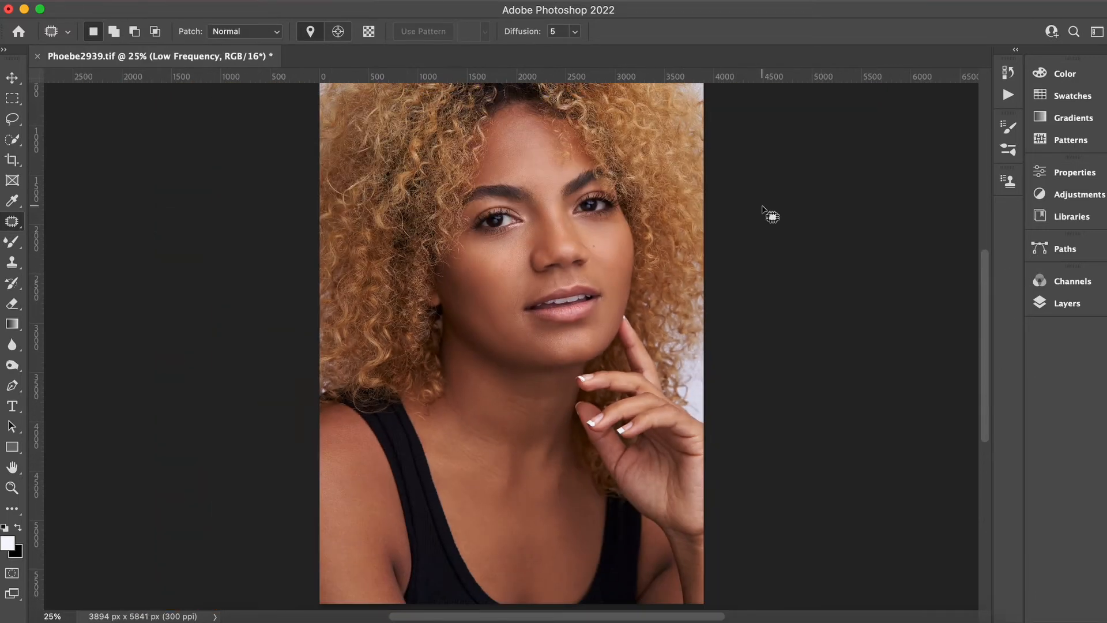
key(super+plus)
click(1067, 303)
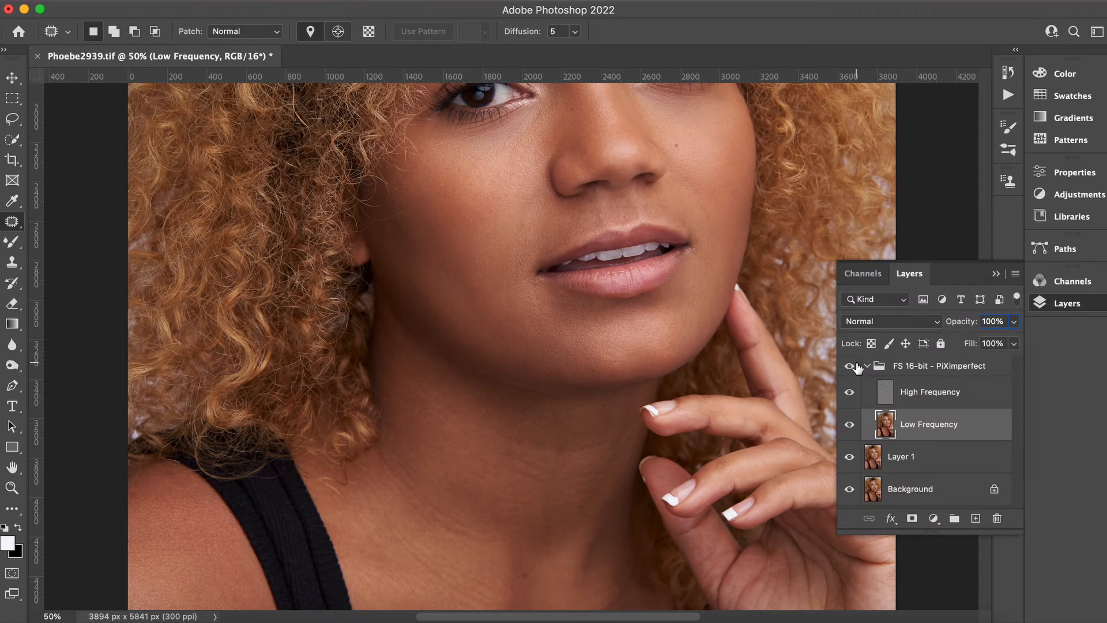
click(854, 365)
click(855, 367)
click(854, 367)
click(856, 368)
click(849, 367)
Patch a blemish beside the nose and select the FS 16-bit – PiXimperfect group.
mouse_move(483, 179)
mouse_down()
mouse_move(493, 208)
mouse_move(483, 199)
mouse_move(478, 219)
mouse_move(489, 228)
mouse_up()
mouse_move(486, 224)
mouse_down()
mouse_move(487, 208)
mouse_move(453, 215)
mouse_move(471, 219)
mouse_up()
key(super+d)
click(952, 368)
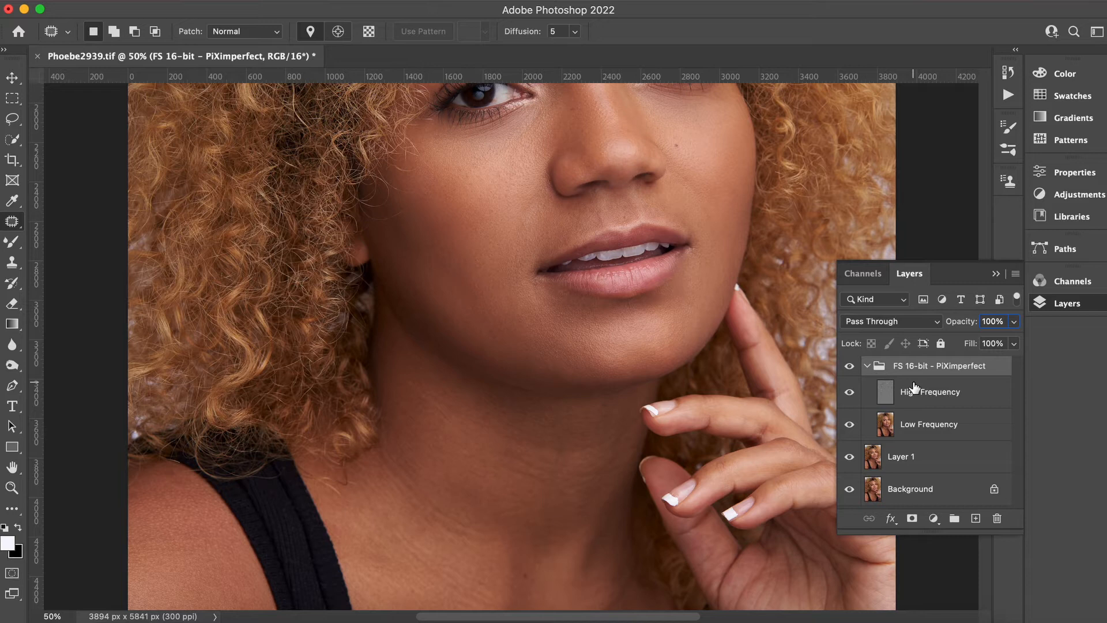
Stamp all visible layers into a new layer and toggle layer visibility to compare the retouch before and after.
key(super+alt+shift+e)
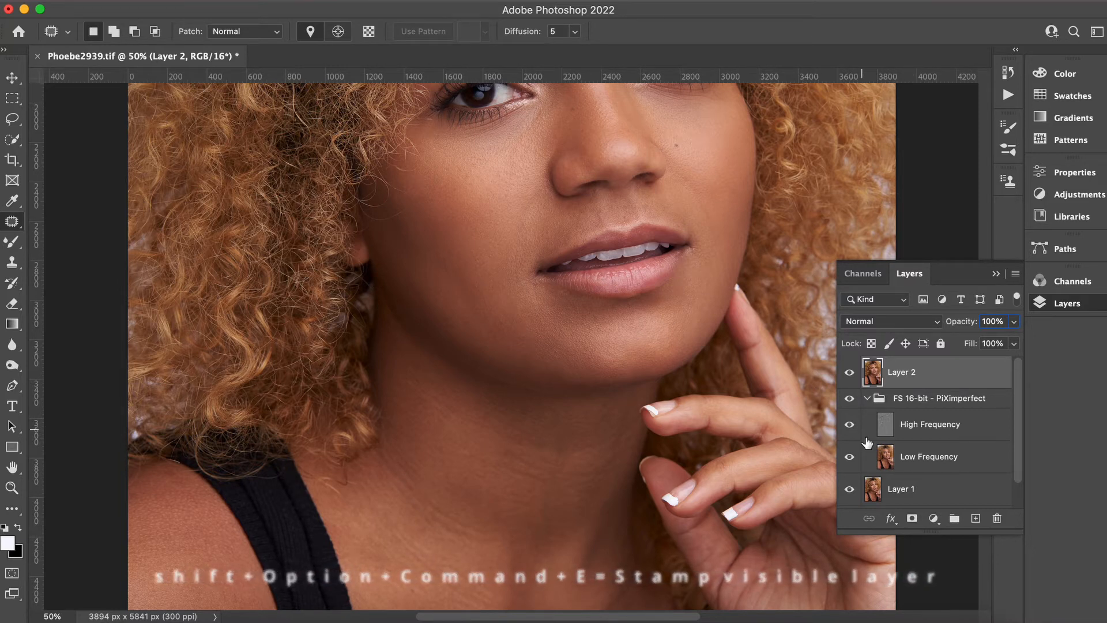
click(849, 398)
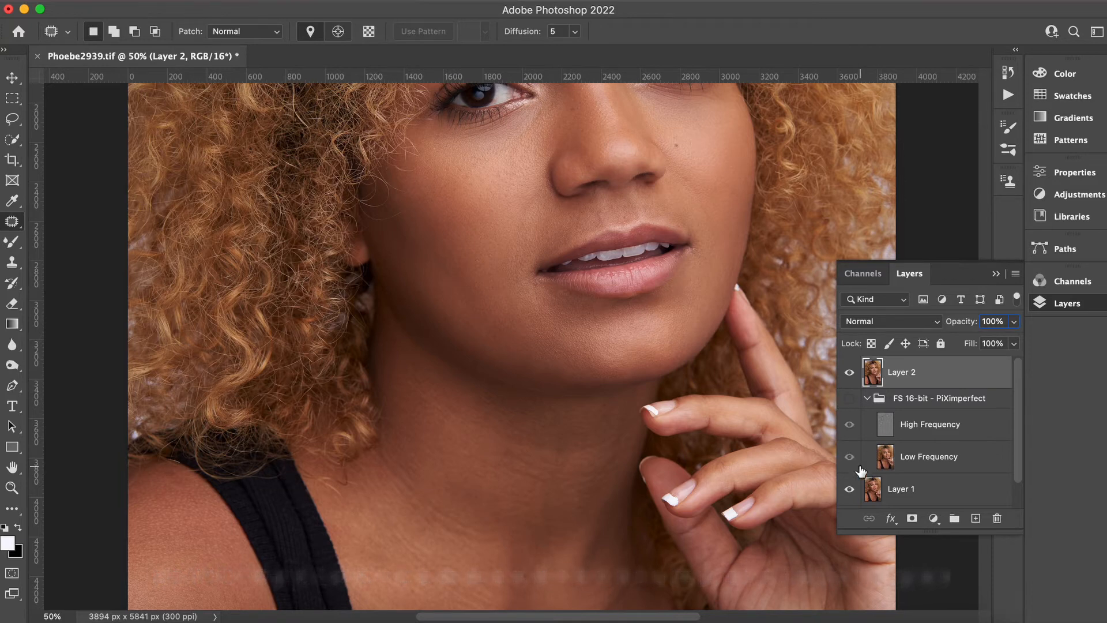
click(850, 374)
click(850, 374)
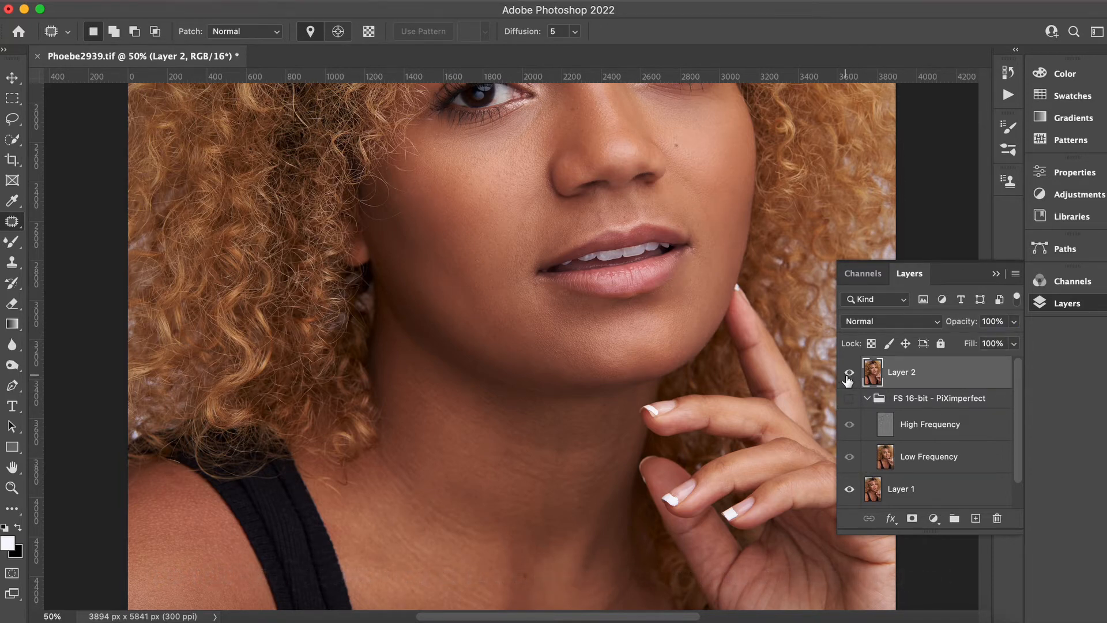
click(850, 373)
click(849, 372)
click(850, 374)
click(849, 373)
click(850, 374)
click(850, 374)
click(850, 399)
Add two Curves adjustment layers above the stamped layer.
click(997, 275)
click(1066, 303)
click(933, 518)
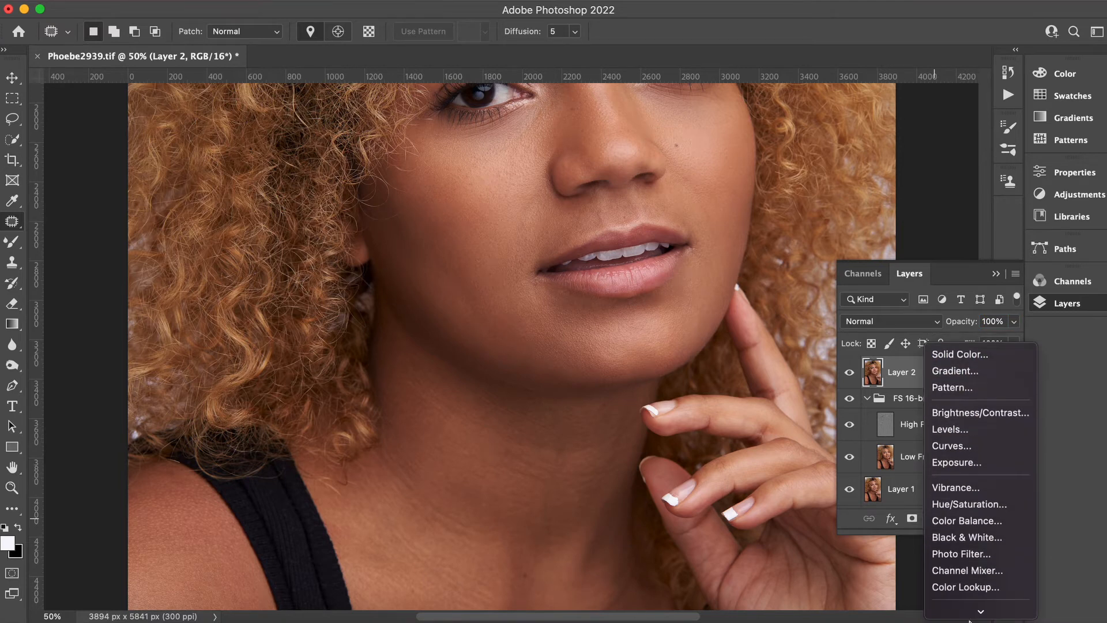
click(952, 430)
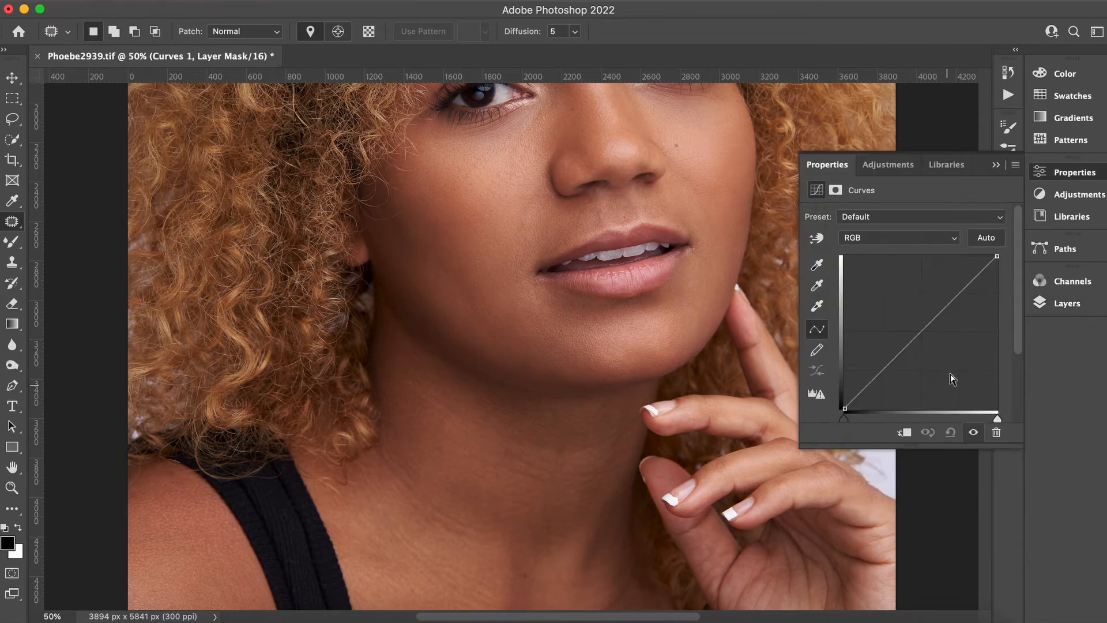
click(1060, 305)
click(935, 522)
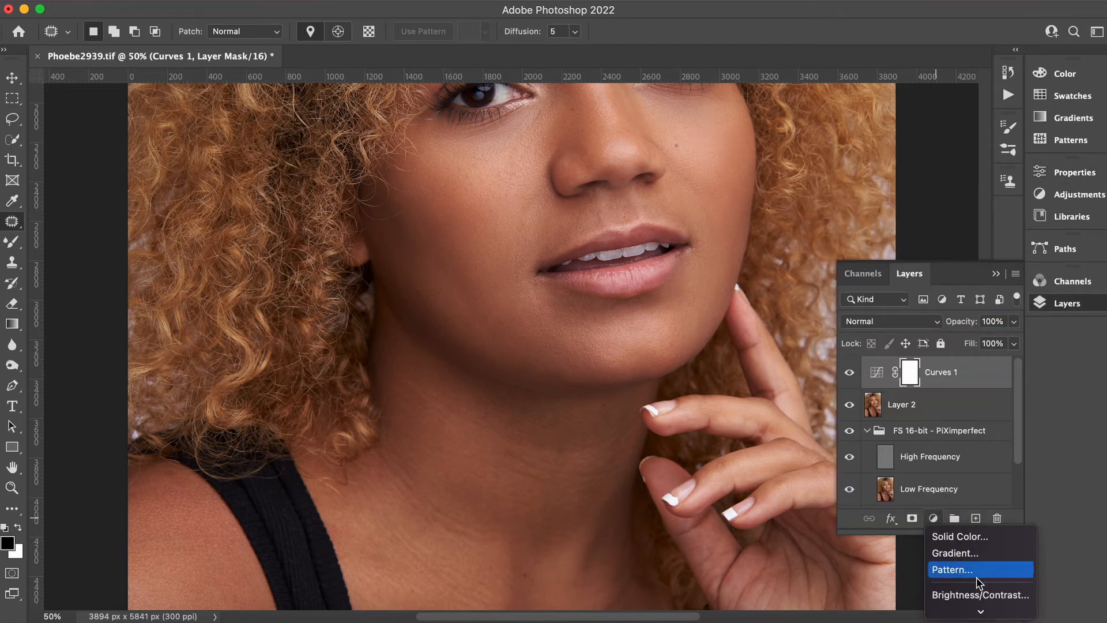
click(949, 514)
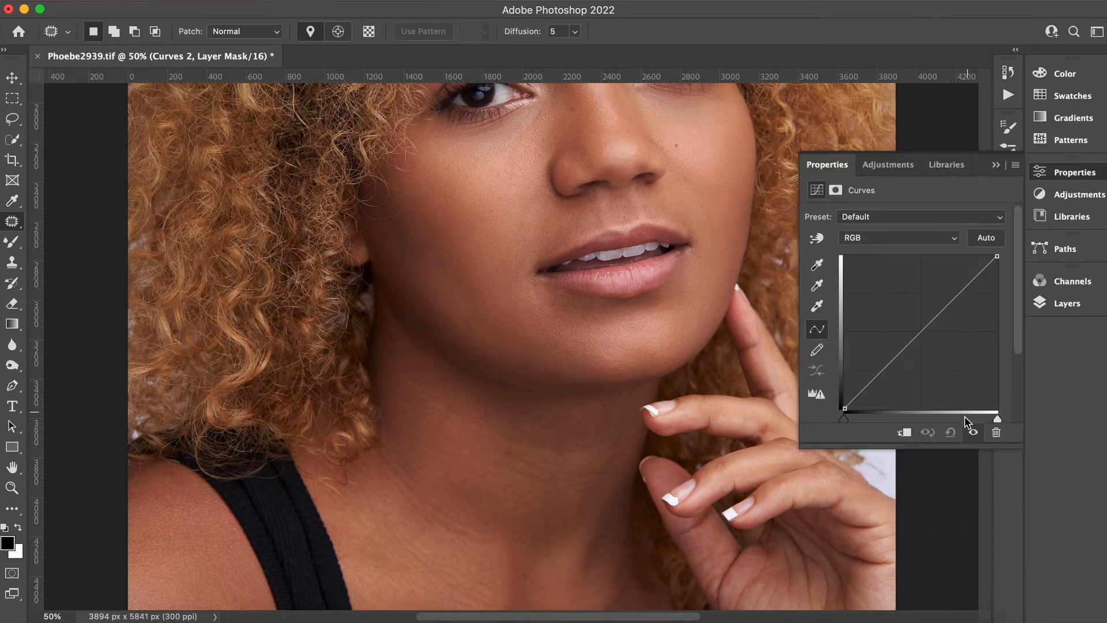
click(1060, 304)
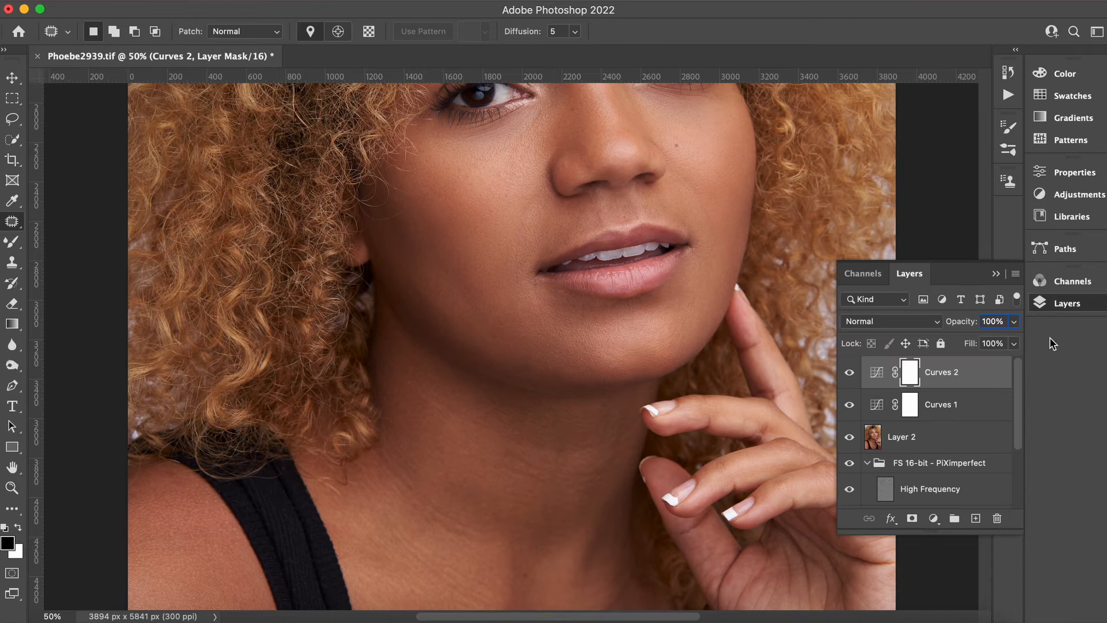
Set Curves 1 to the Screen blend mode and invert its mask to black.
click(964, 407)
click(1014, 323)
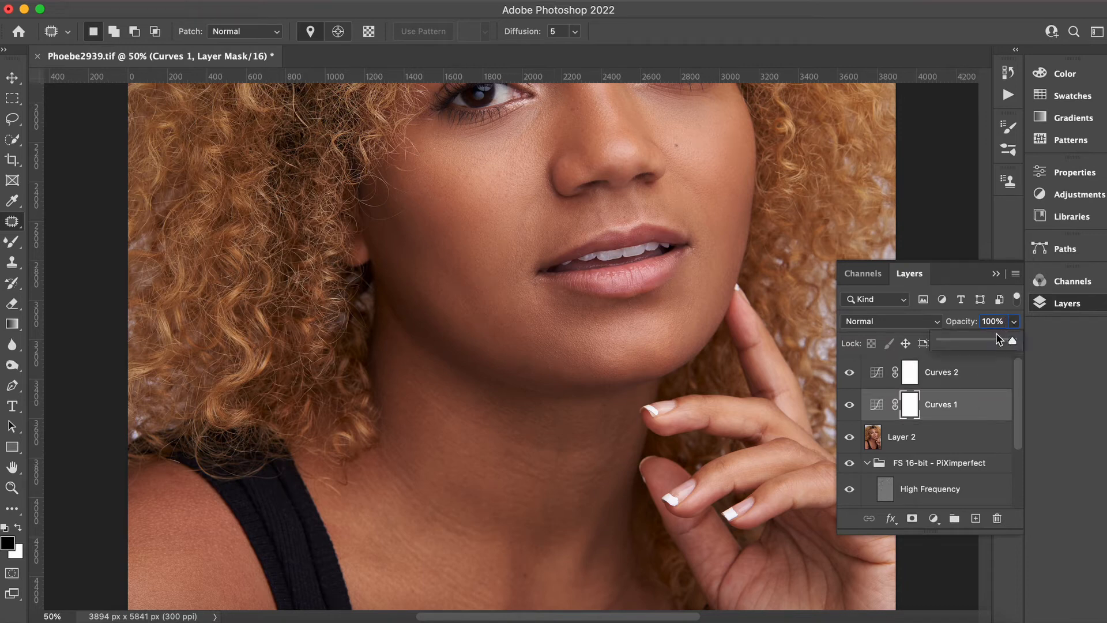
click(909, 326)
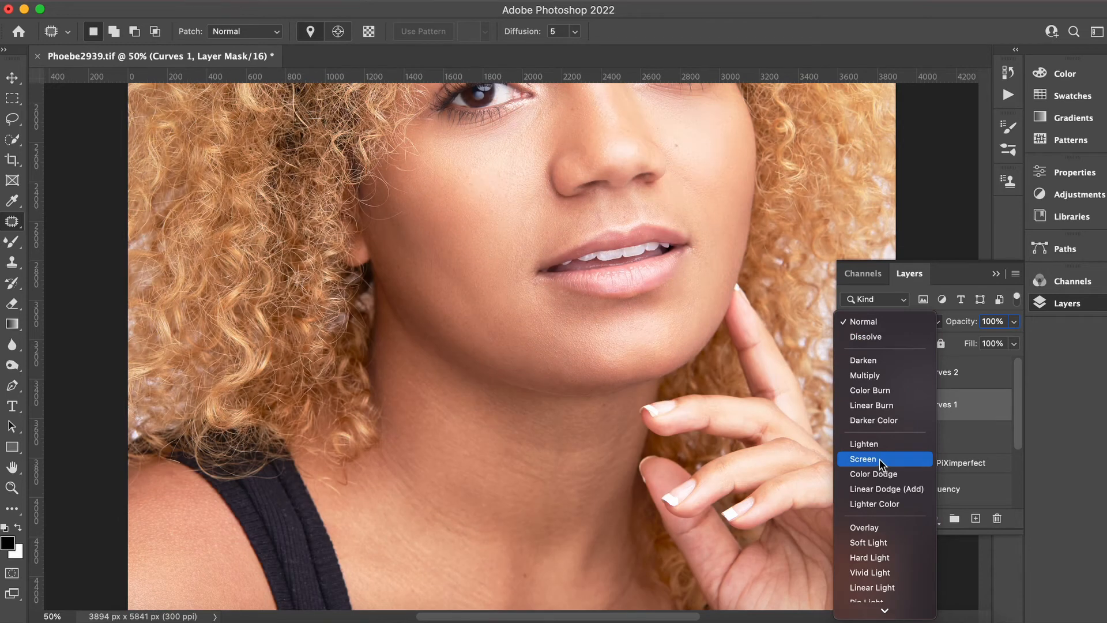
click(880, 459)
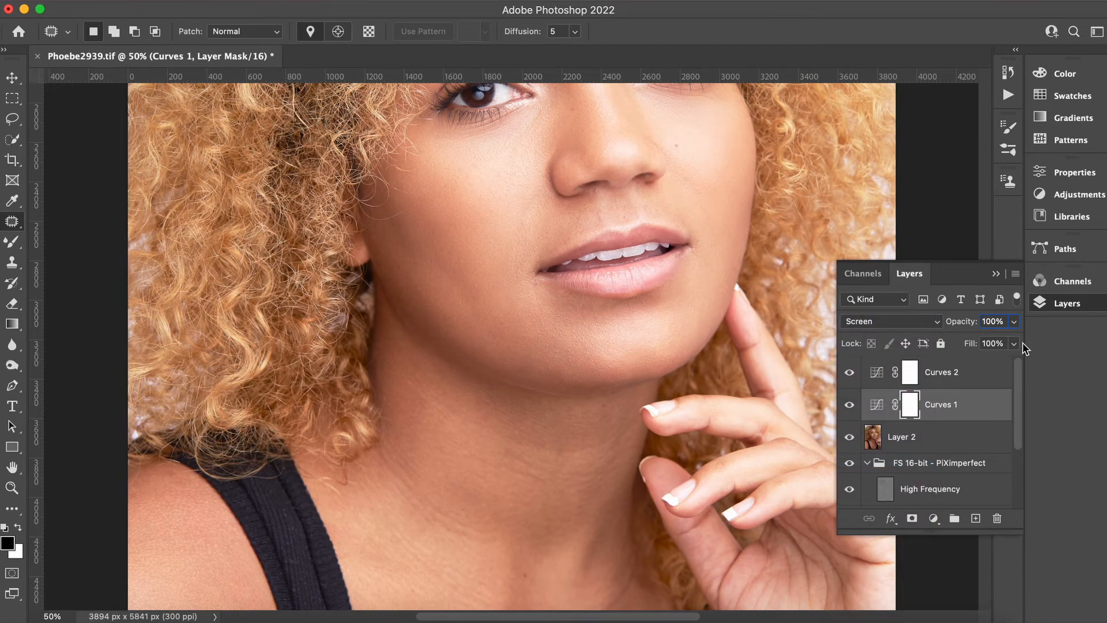
key(super+i)
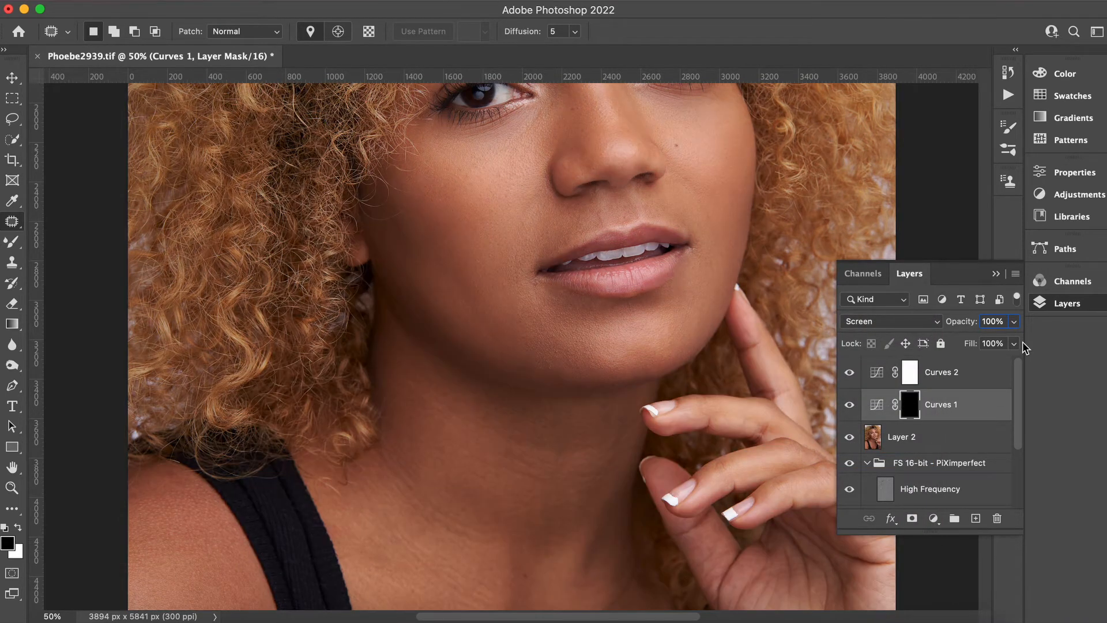
Set Curves 2 to the Multiply blend mode and invert its mask to black.
click(908, 378)
click(889, 321)
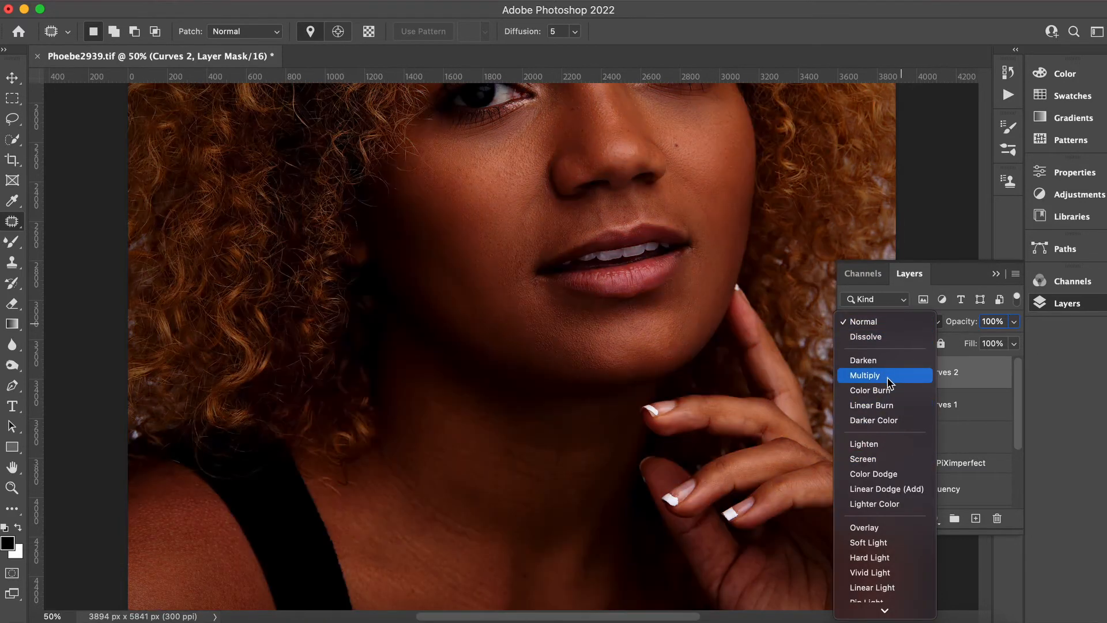
click(888, 376)
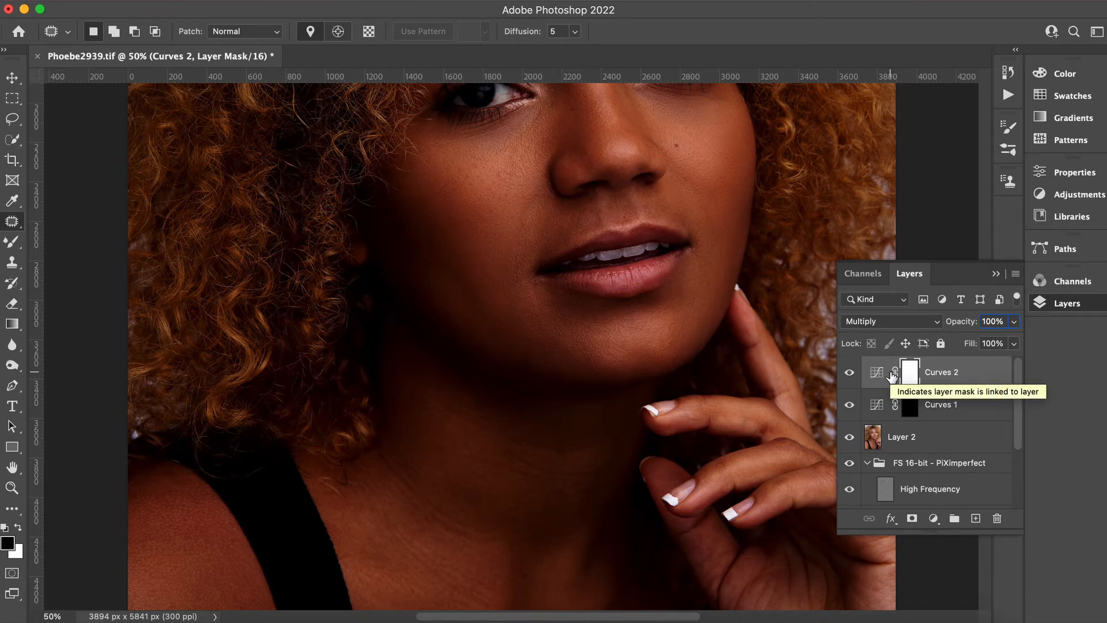
key(super+i)
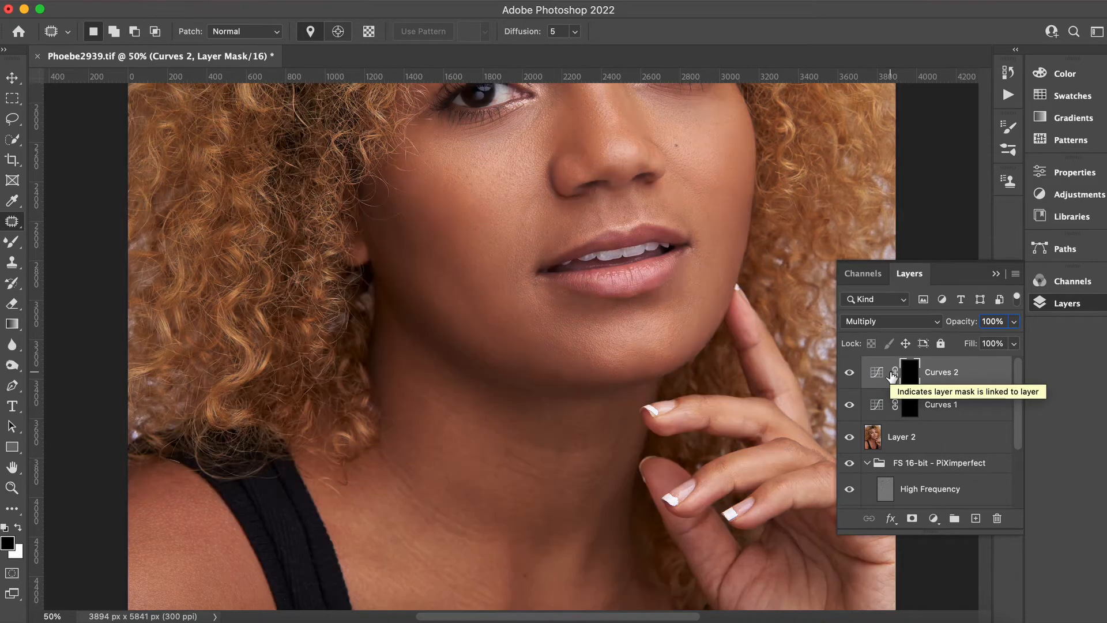
Group Curves 1 and Curves 2 together into Group 1 and expand it.
shift+click(967, 409)
key(super+g)
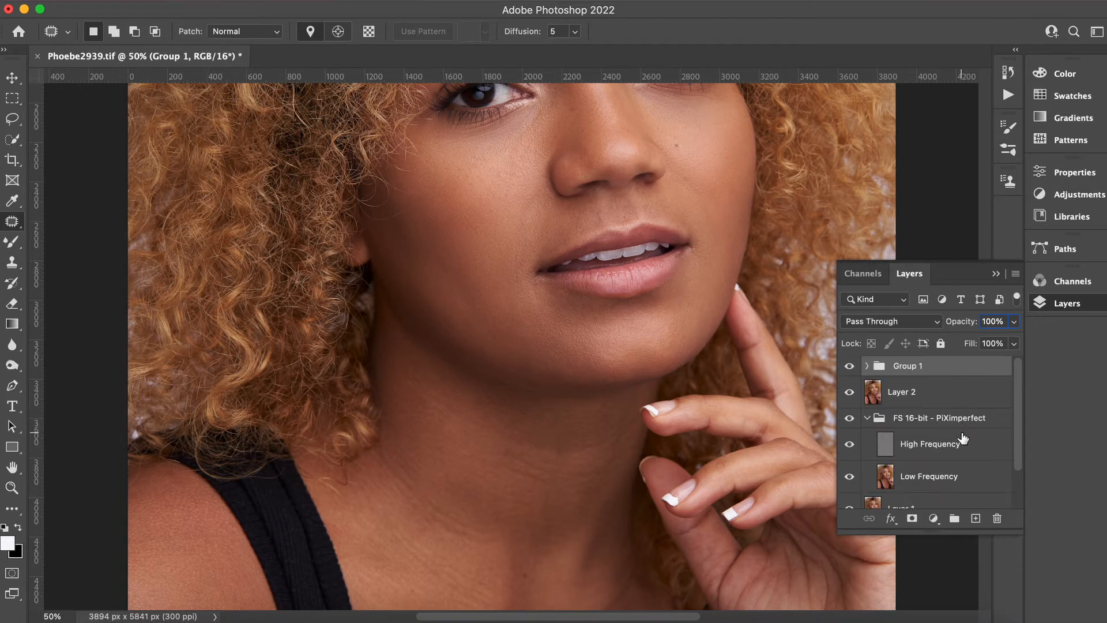
click(867, 366)
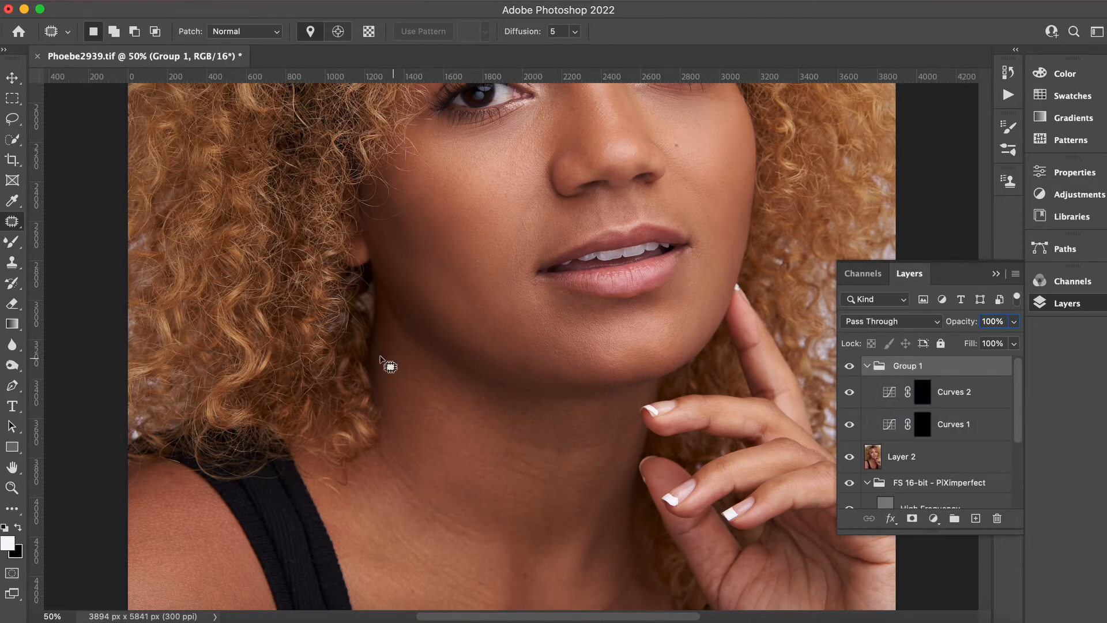
Select the Brush tool with white foreground, 100% opacity and 1% flow, targeting the Curves 1 mask.
click(12, 241)
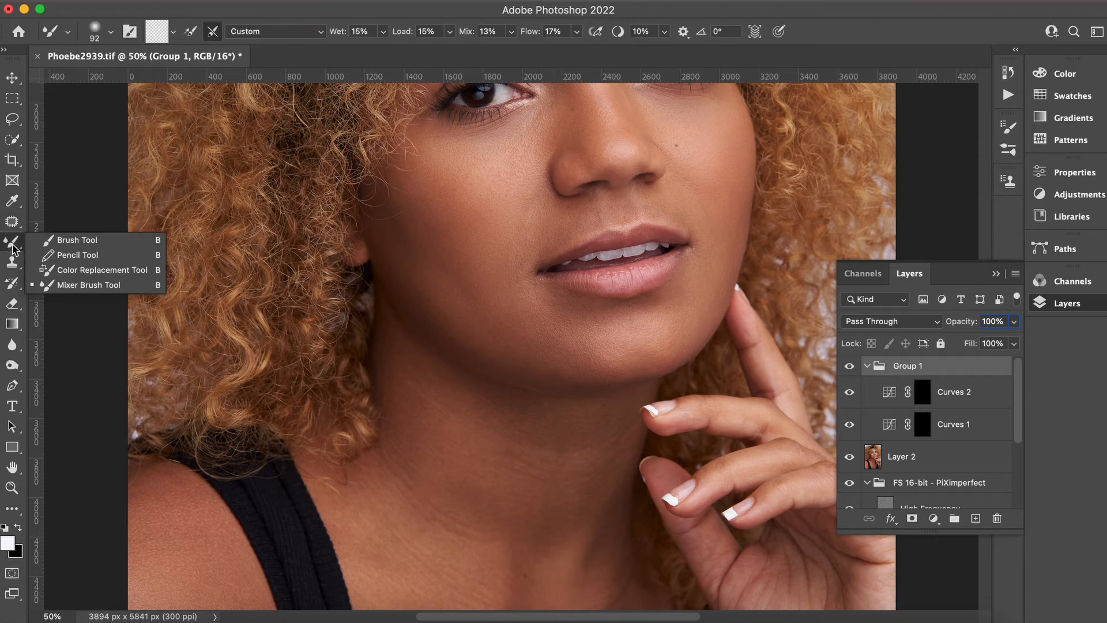
click(49, 245)
click(969, 423)
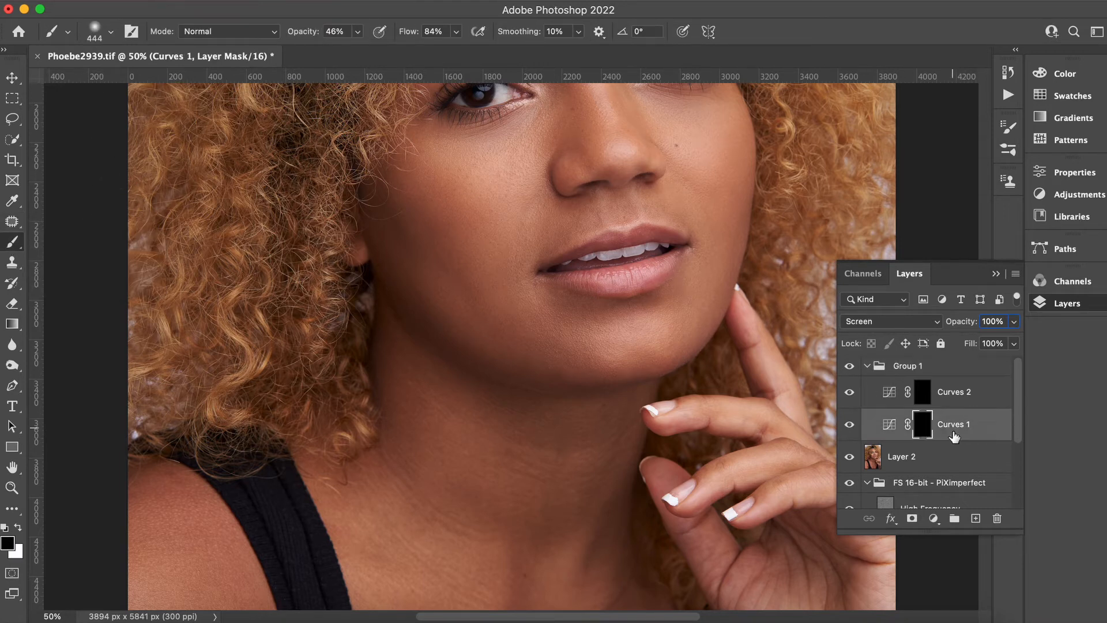
click(19, 527)
click(19, 526)
mouse_move(357, 37)
mouse_down()
mouse_move(416, 53)
mouse_move(369, 48)
mouse_up()
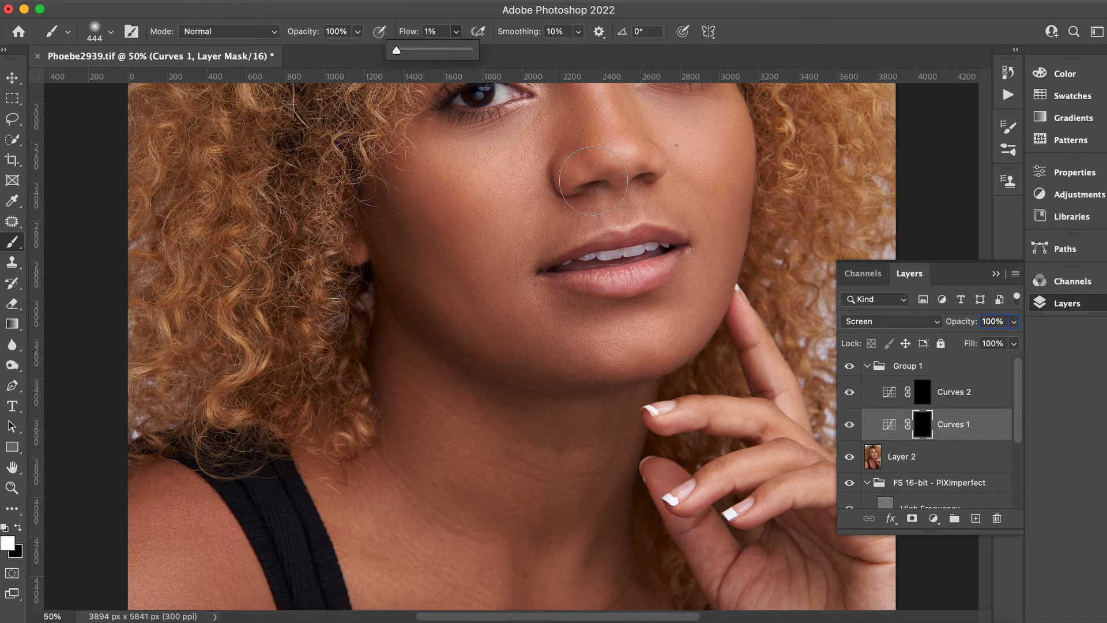
Set the brush to about 89 px with 14% hardness and paint lightening on the Curves 1 mask along the jaw.
key(super+plus)
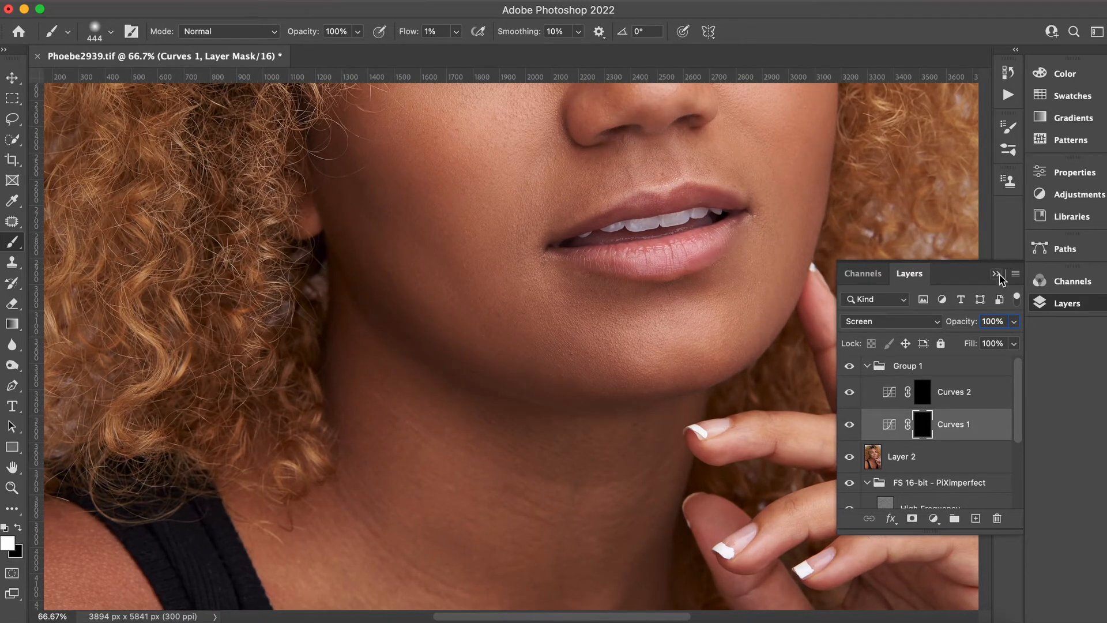
click(997, 274)
scroll(984, 371, up, 5)
click(1068, 303)
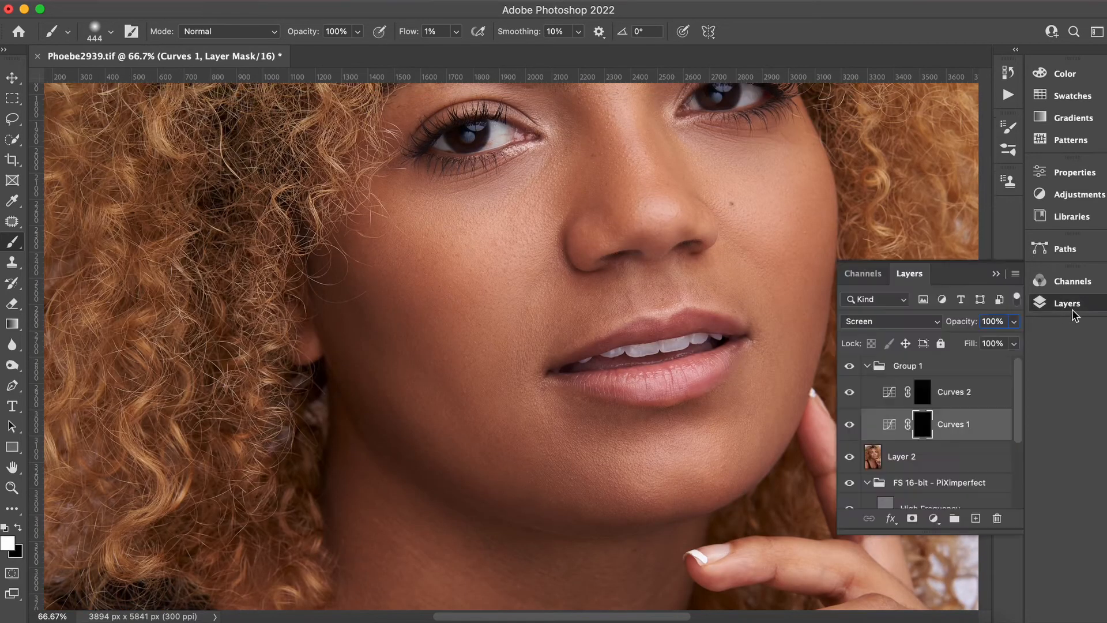
click(110, 32)
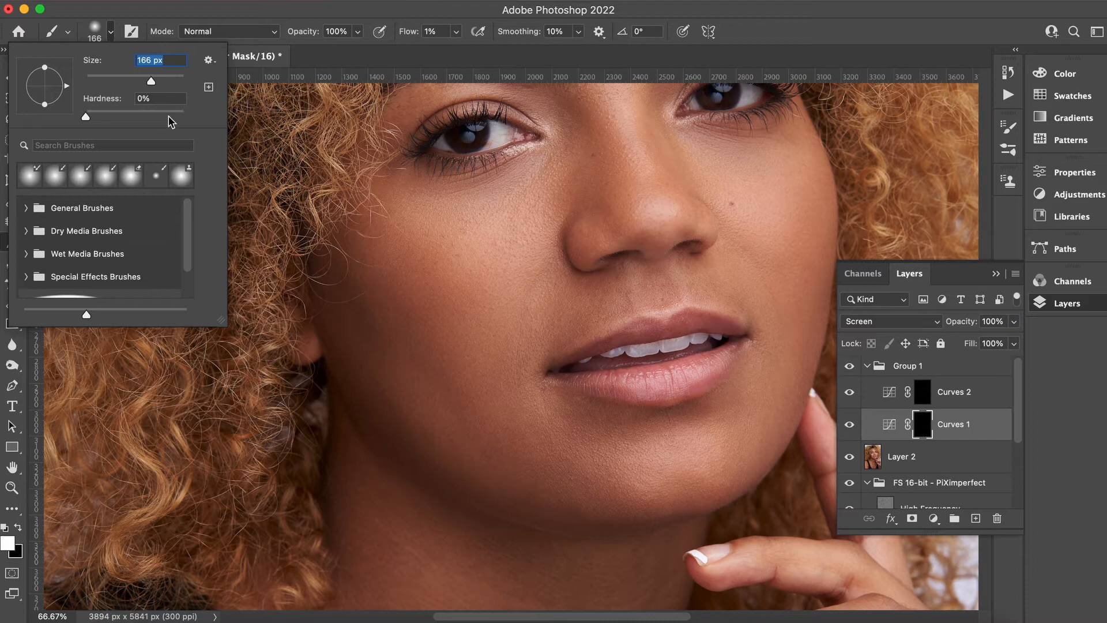
click(120, 112)
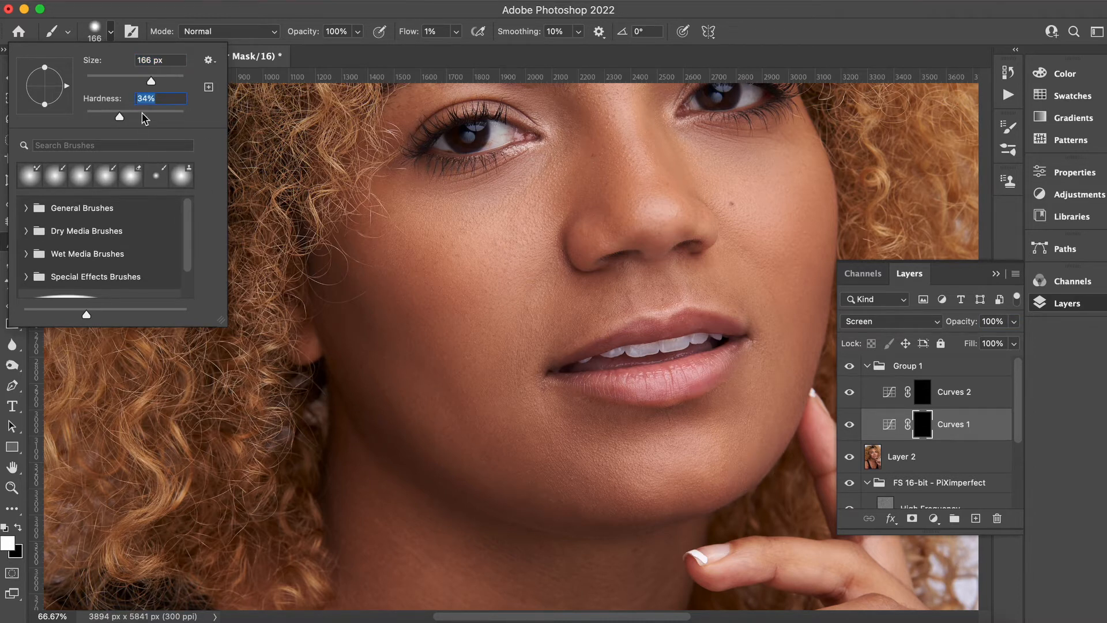
drag(106, 119, 99, 118)
drag(152, 80, 130, 82)
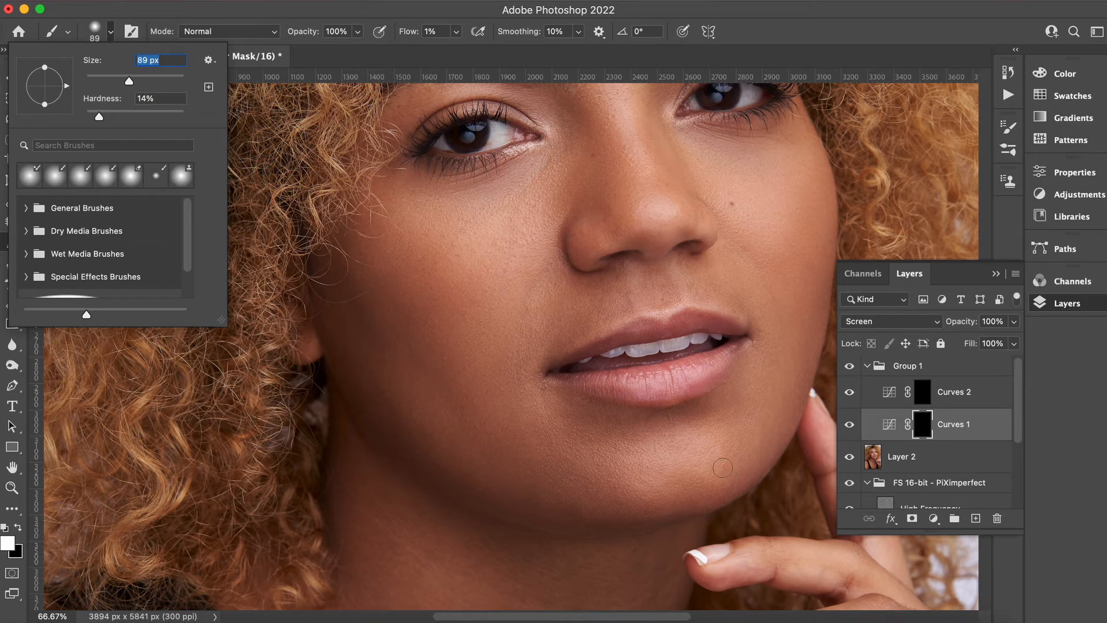
mouse_move(723, 467)
mouse_down()
mouse_move(735, 440)
mouse_move(721, 438)
mouse_up()
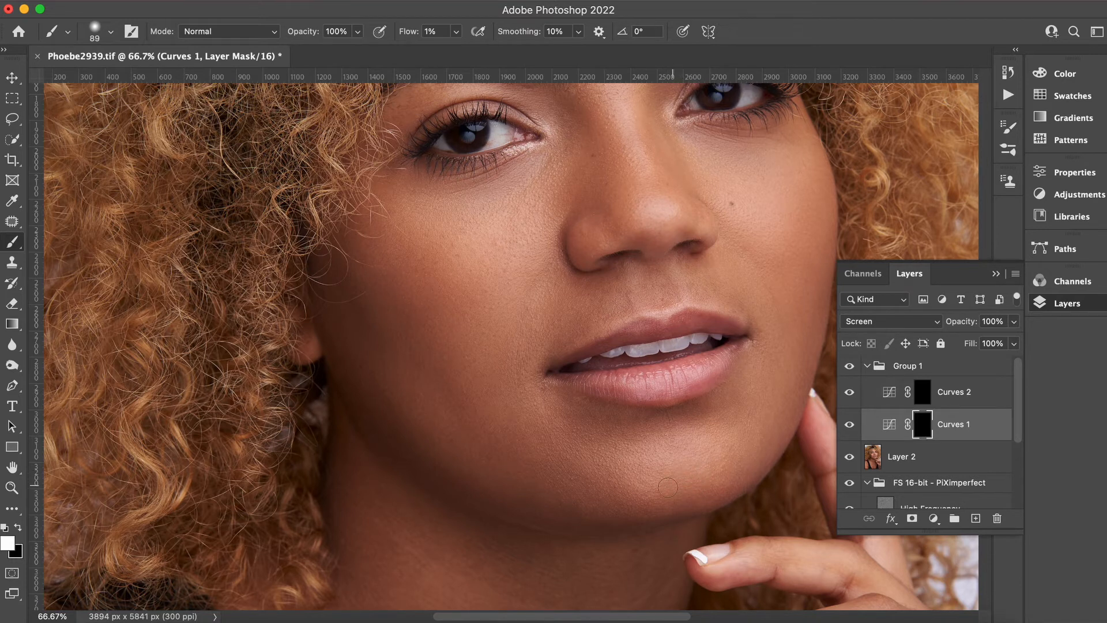
Reduce the brush to 46 px and dab lightening on the Curves 1 mask near the chin.
click(110, 31)
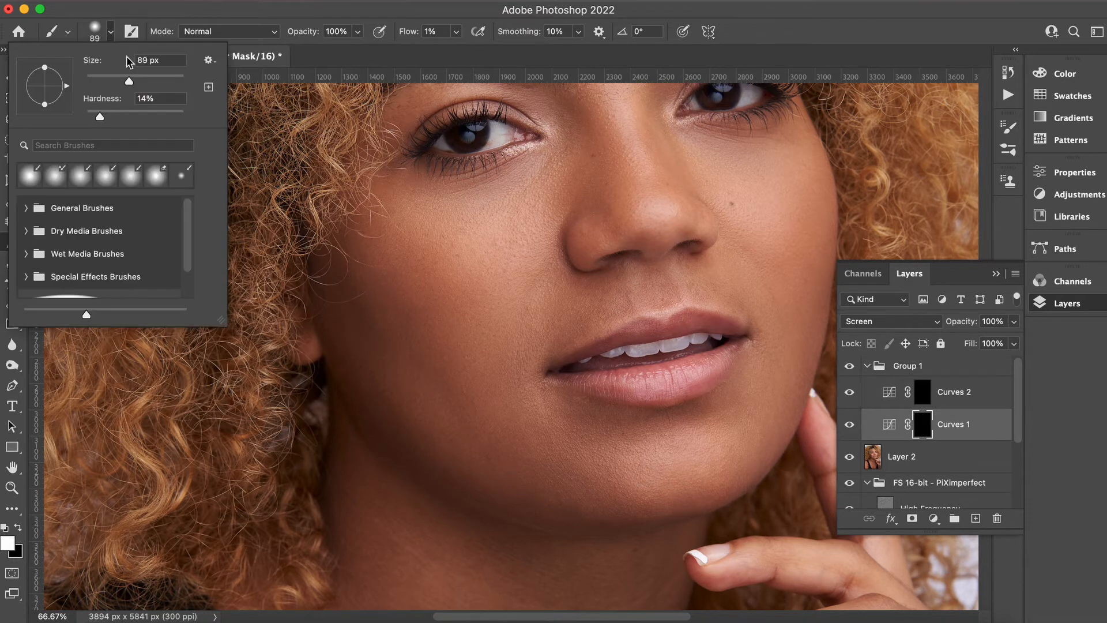
drag(118, 81, 108, 80)
click(645, 466)
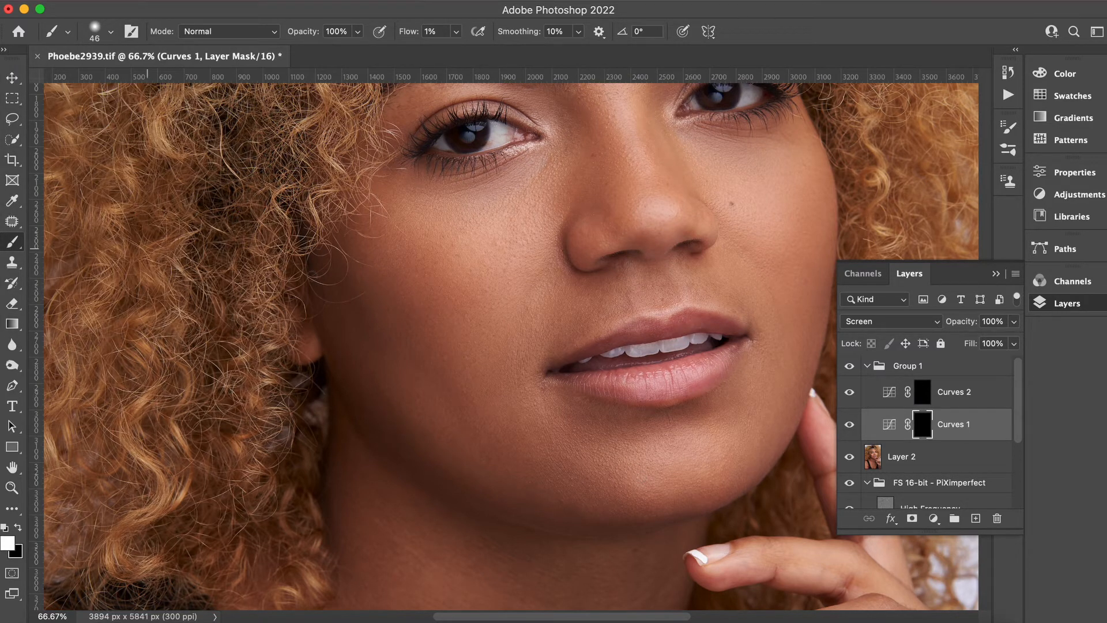
Select the Curves 2 mask, enlarge the brush to about 169 px, and paint darkening on the lower cheek and chin.
click(952, 393)
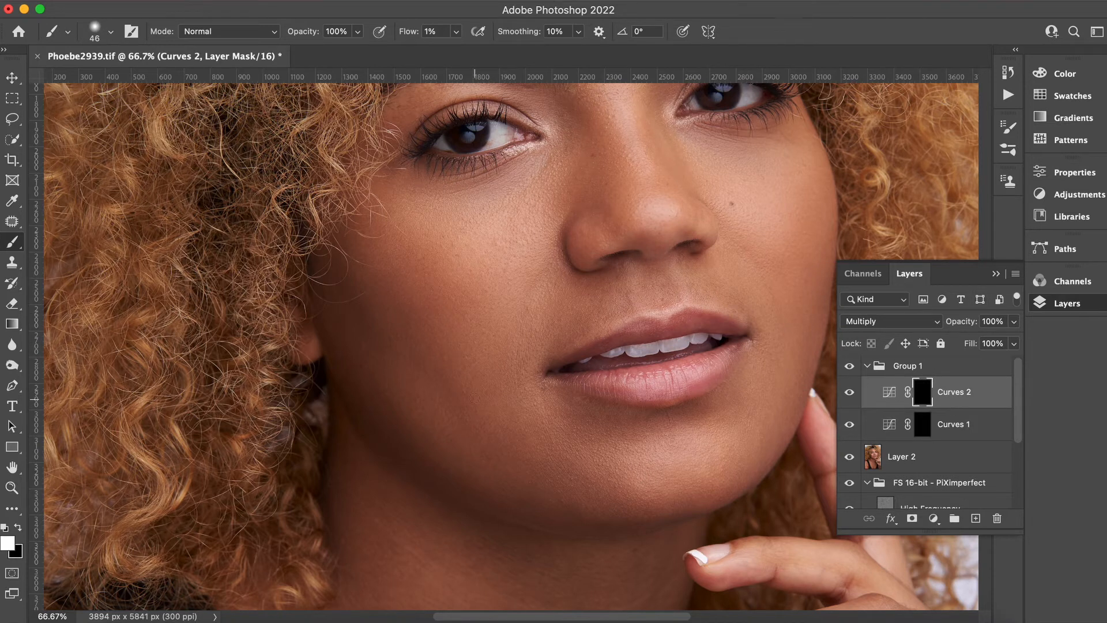
click(98, 36)
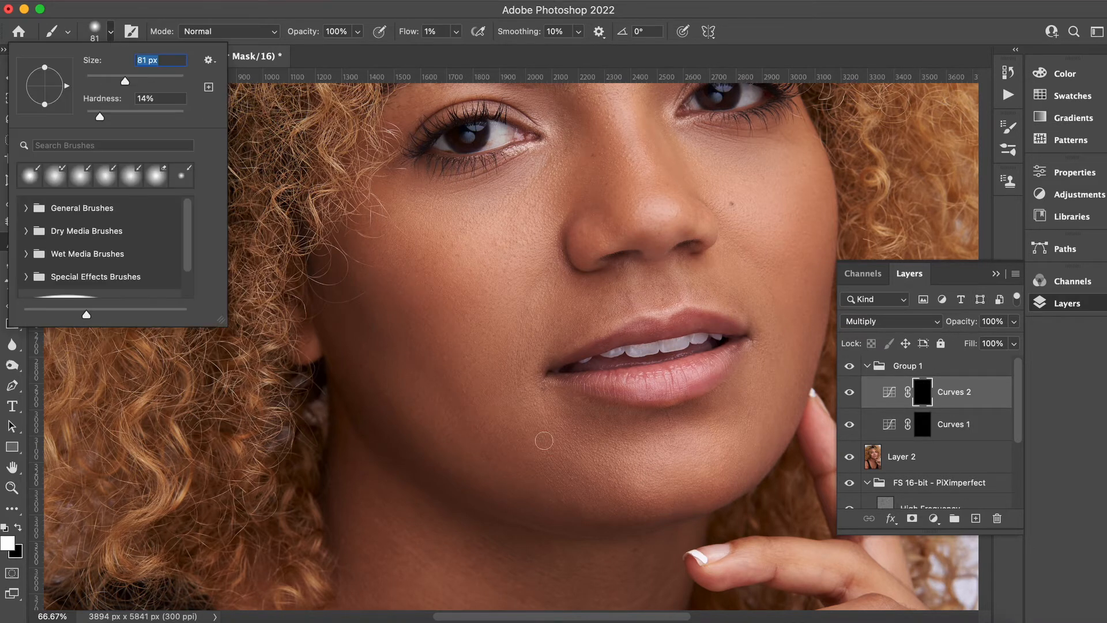
drag(162, 87, 151, 81)
drag(557, 506, 546, 492)
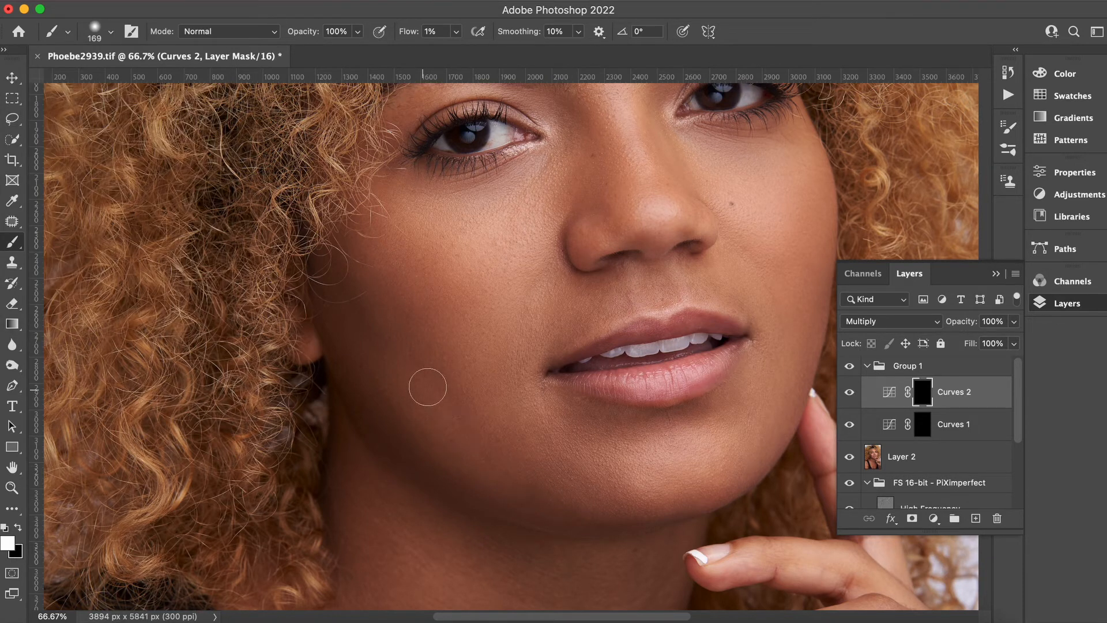
mouse_move(419, 367)
mouse_down()
mouse_move(460, 396)
mouse_move(486, 440)
mouse_move(467, 423)
mouse_move(552, 477)
mouse_move(446, 432)
mouse_move(382, 378)
mouse_move(412, 402)
mouse_up()
Shrink the brush to 35 px on the Curves 2 mask.
key(alt+[)
key(alt+])
key(super+plus)
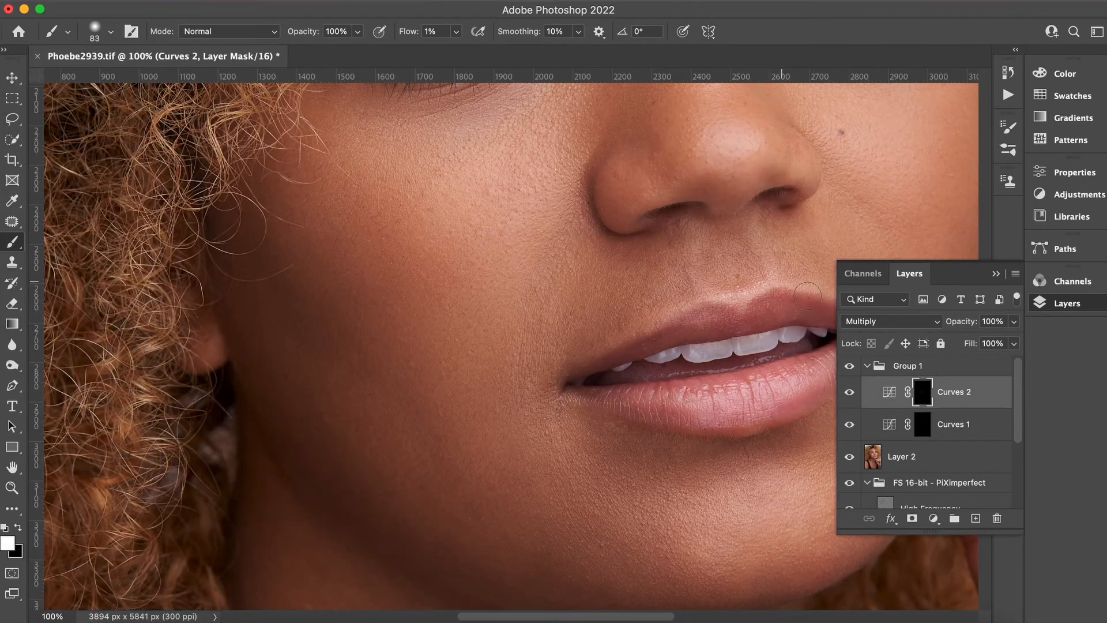
key(alt+[)
key(F7)
key([)
key([)
key([)
key([)
key([)
key([)
key([)
key(F7)
key(alt+])
key(F7)
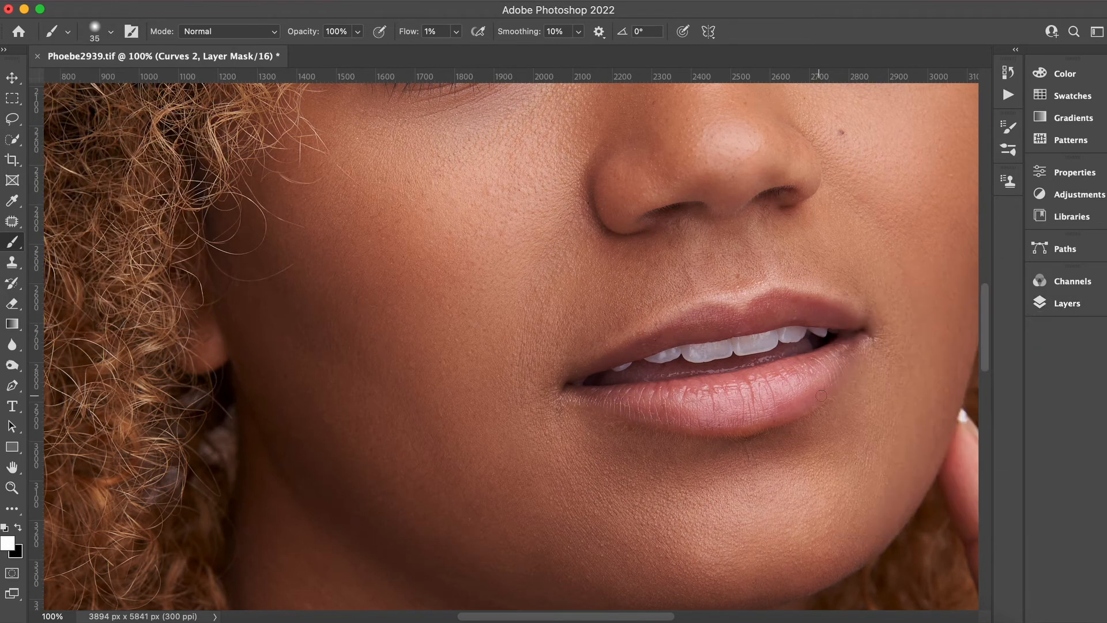
Switch between the Curves 1 and Curves 2 masks while zooming in and out to examine the dodge and burn areas.
click(1067, 304)
click(956, 424)
key(super+minus)
key(super+minus)
click(958, 395)
key(super+plus)
key(super+plus)
scroll(577, 346, up, 5)
click(1057, 309)
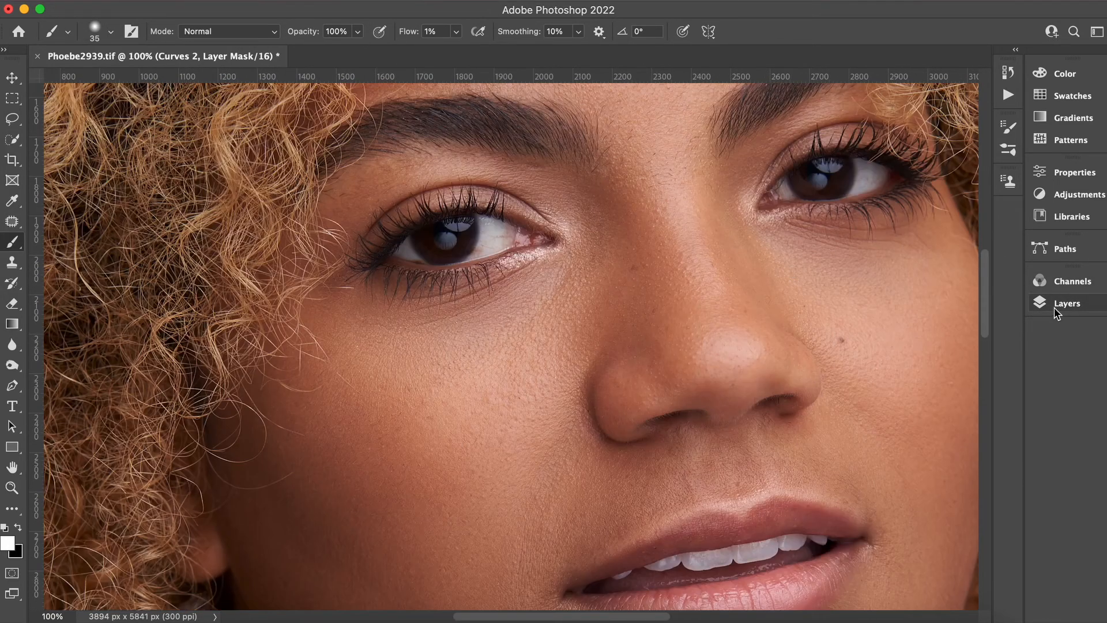
click(1057, 314)
click(111, 31)
drag(109, 81, 165, 82)
click(955, 424)
click(111, 31)
click(111, 31)
click(955, 392)
key(super+minus)
key(super+minus)
key(super+plus)
click(954, 424)
click(111, 32)
click(954, 392)
scroll(548, 347, down, 5)
click(955, 424)
click(111, 31)
click(954, 393)
key(super+plus)
click(111, 31)
key(super+minus)
key(super+minus)
click(955, 424)
click(111, 32)
click(1067, 303)
scroll(563, 248, down, 5)
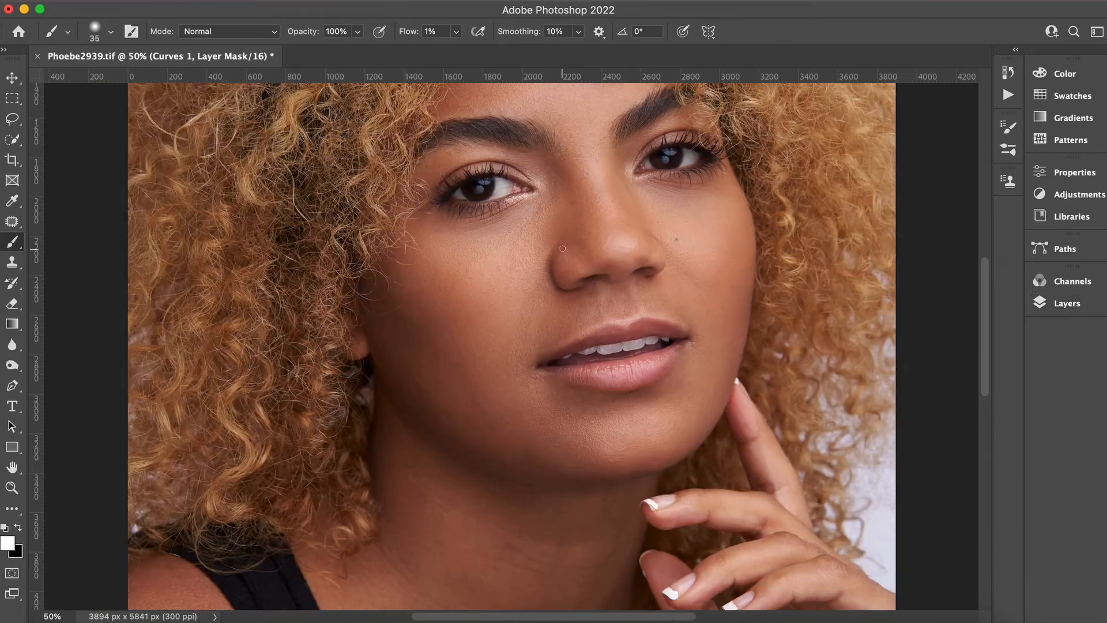
Toggle Group 1's visibility to compare the dodge and burn before and after, then select Curves 2.
click(1067, 281)
click(910, 273)
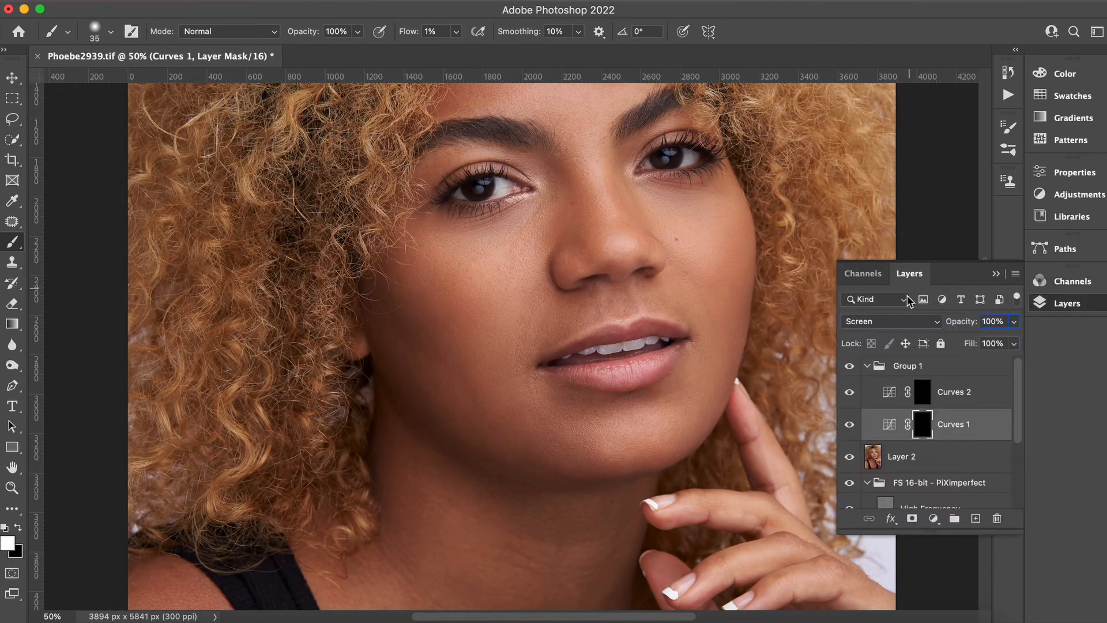
click(850, 366)
click(850, 367)
click(850, 367)
click(851, 367)
click(850, 367)
click(851, 367)
click(850, 367)
click(850, 367)
click(850, 367)
click(850, 367)
click(850, 367)
click(851, 366)
click(850, 367)
click(851, 367)
click(850, 367)
click(851, 366)
click(960, 395)
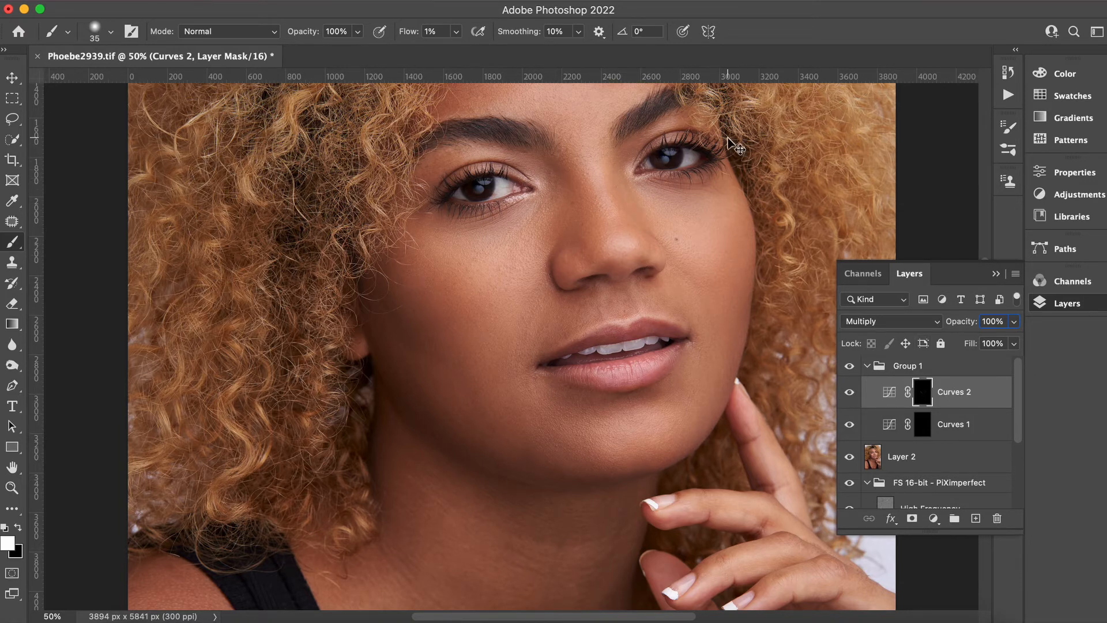
Zoom in on the lower face and switch between the Curves 1 and Curves 2 masks while resizing the brush to about 71 px.
key(super+equal)
key(super+equal)
click(997, 273)
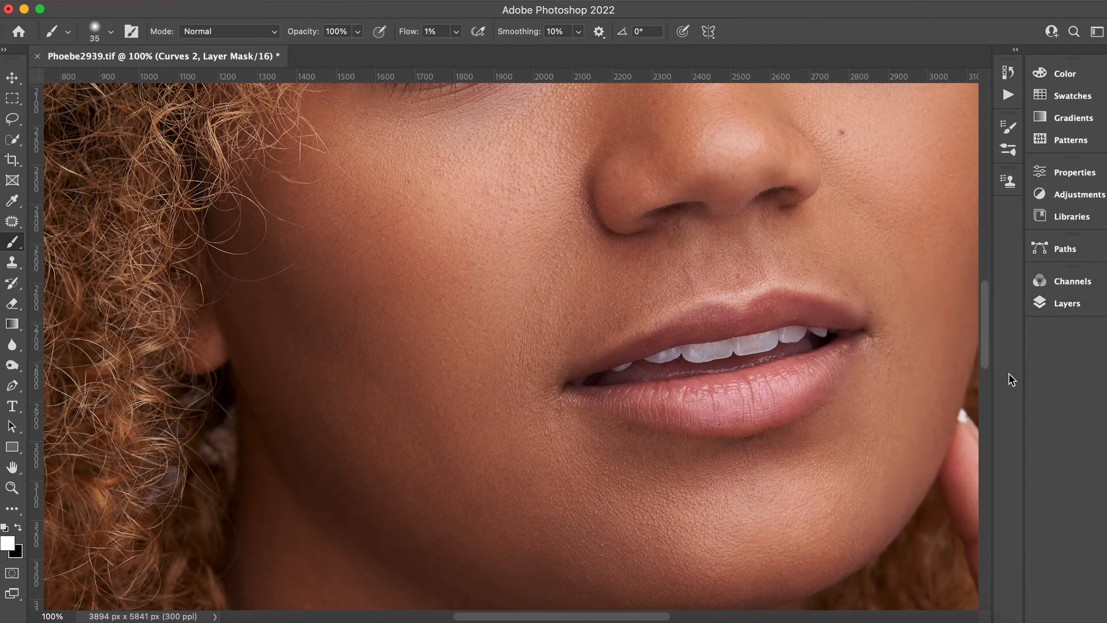
drag(983, 345, 983, 315)
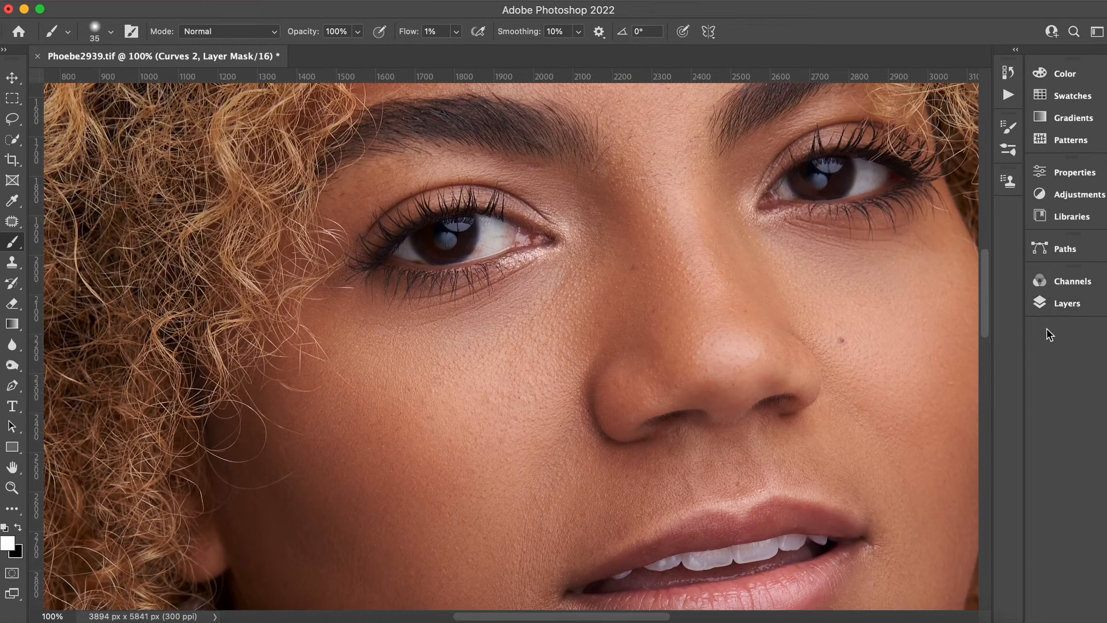
click(1065, 303)
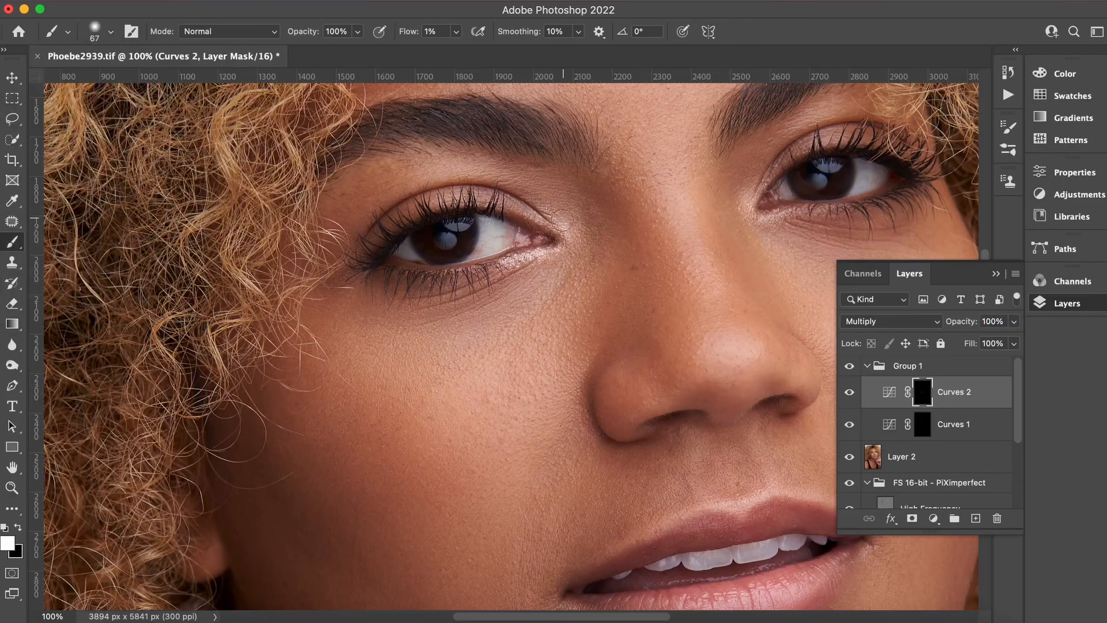
click(923, 425)
click(923, 392)
click(110, 32)
drag(142, 83, 125, 83)
click(923, 425)
click(923, 392)
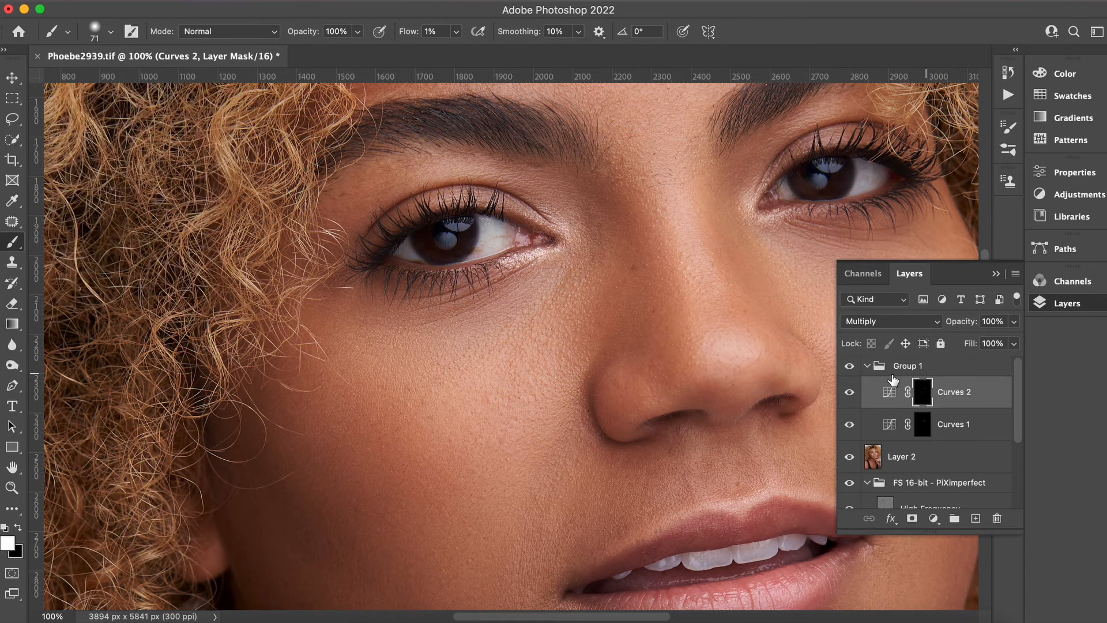
Shrink the brush to 41 px, zoom out, and toggle Group 1 off and on to compare the dodge and burn.
key(bracketleft)
key(bracketleft)
key(bracketleft)
key(super+minus)
key(super+minus)
click(849, 368)
click(849, 367)
key(super+minus)
key(super+minus)
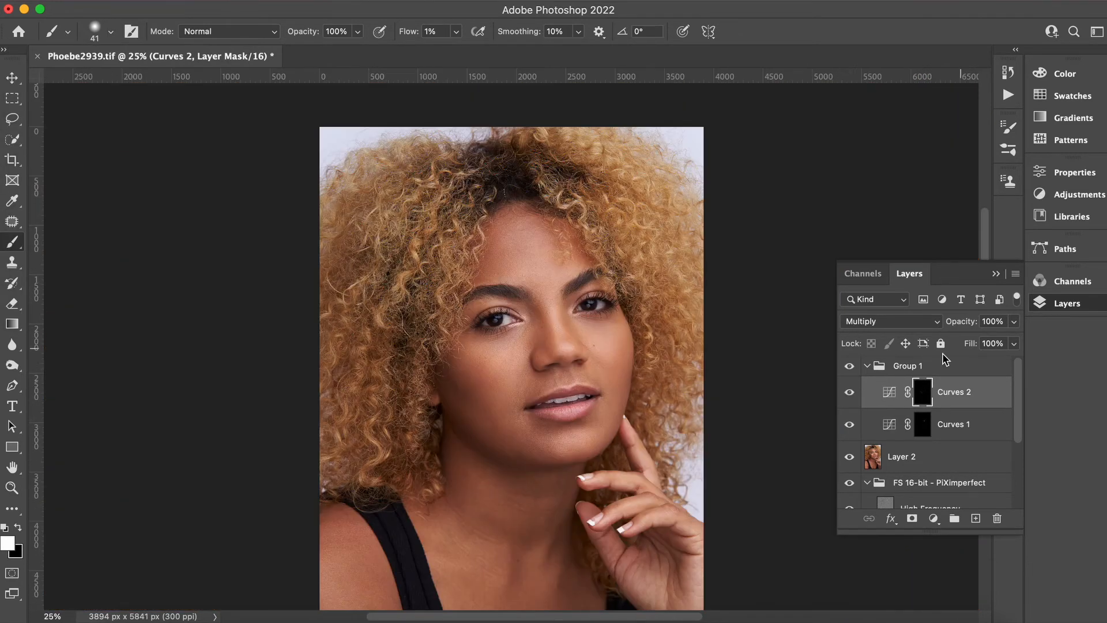
Zoom in and out on the face while switching between the Curves 1 and Curves 2 masks and enlarging the brush to 332 px.
key(super+plus)
key(super+plus)
key(super+plus)
key(bracketright)
key(bracketright)
key(bracketright)
key(bracketright)
key(bracketright)
key(bracketright)
key(bracketright)
key(bracketright)
scroll(462, 574, down, 5)
click(923, 416)
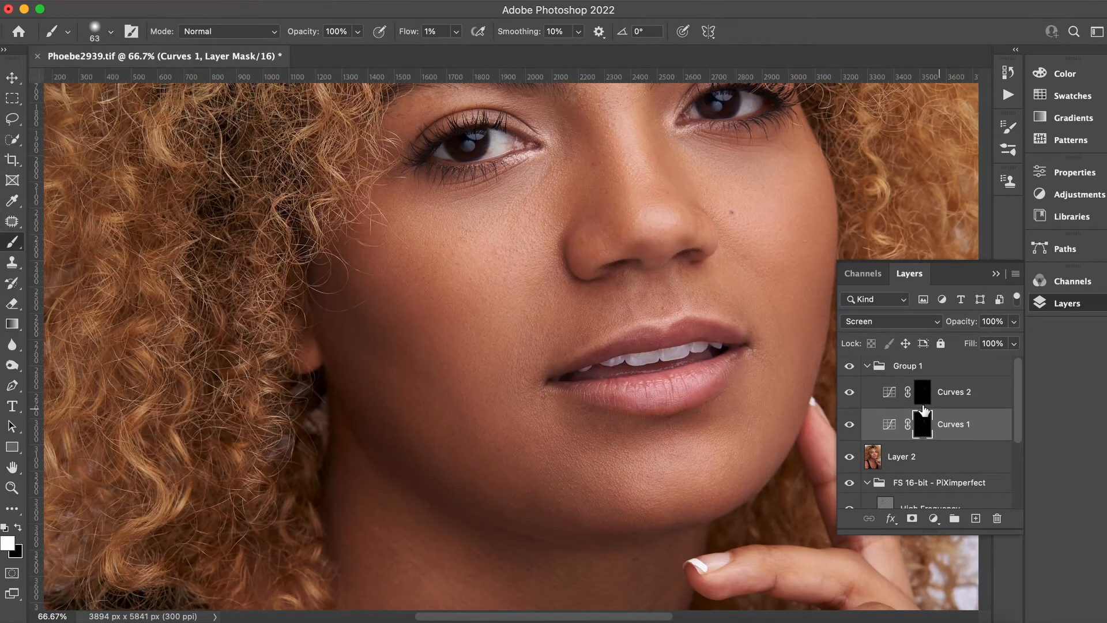
click(111, 32)
drag(122, 83, 133, 83)
key(super+plus)
click(923, 392)
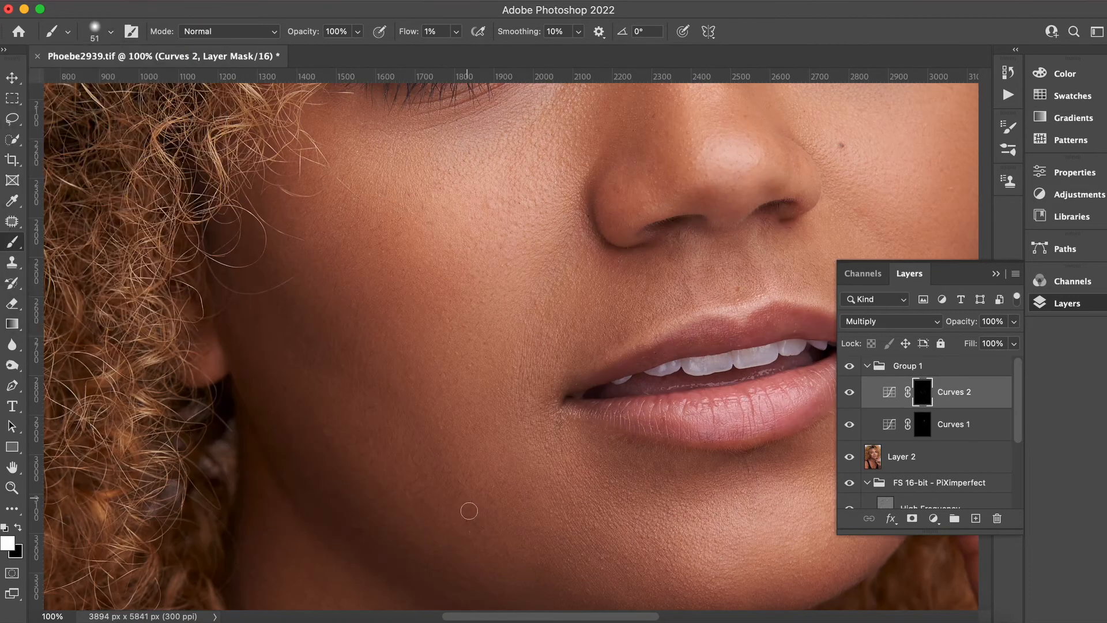
key(super+minus)
key(super+minus)
scroll(521, 346, up, 5)
click(923, 425)
key(bracketright)
key(bracketright)
key(bracketright)
key(bracketright)
key(bracketright)
key(bracketright)
key(bracketright)
key(bracketright)
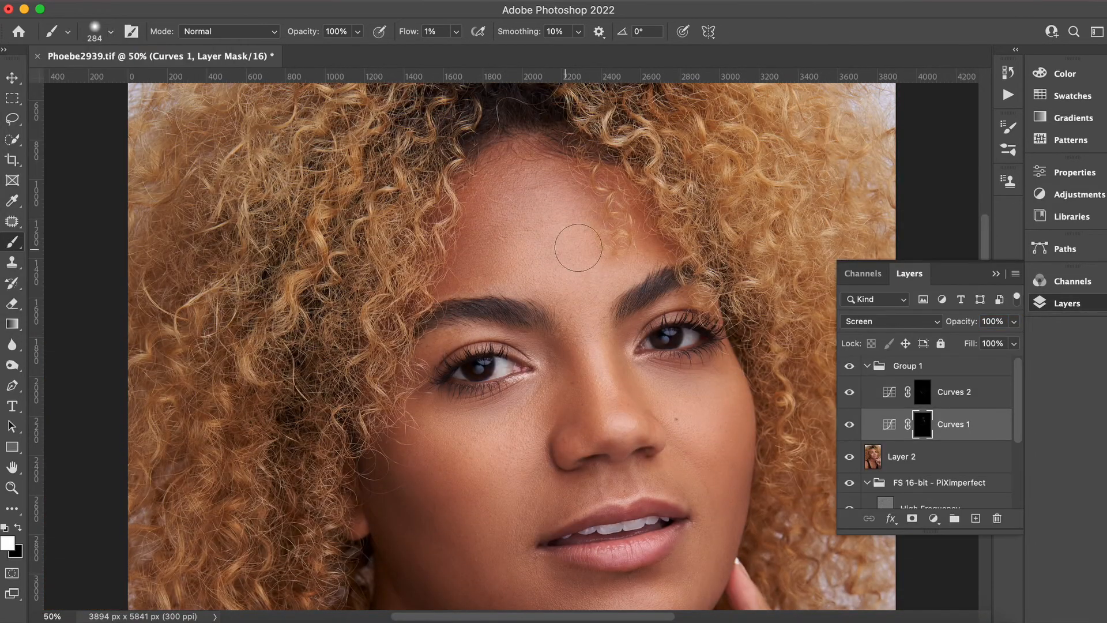
key(super+plus)
key(bracketleft)
key(bracketleft)
key(bracketleft)
key(bracketleft)
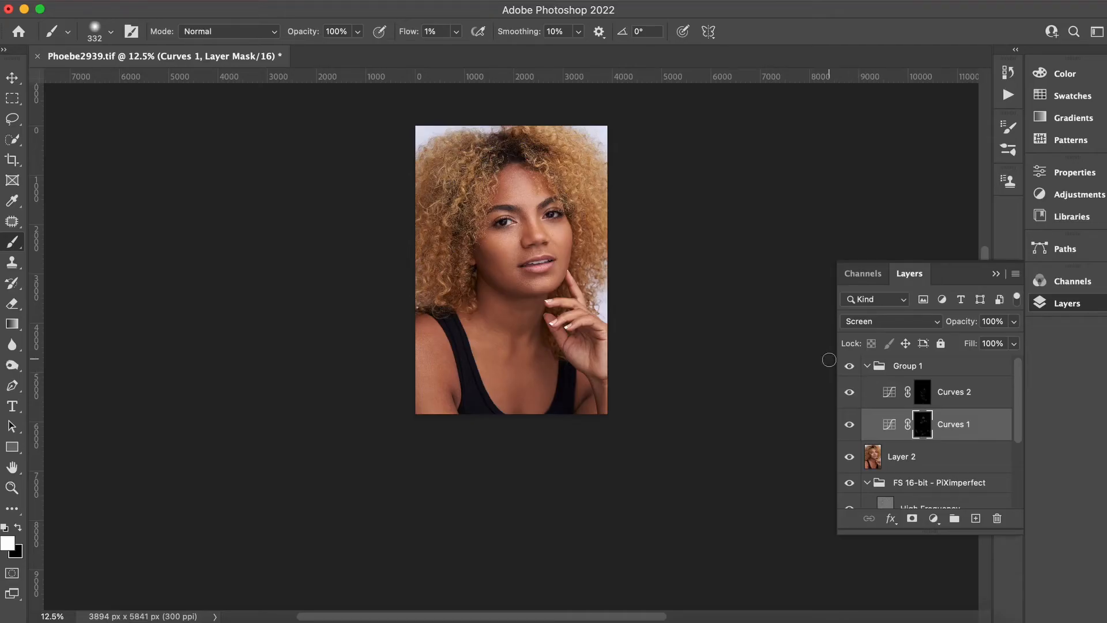
key(super+plus)
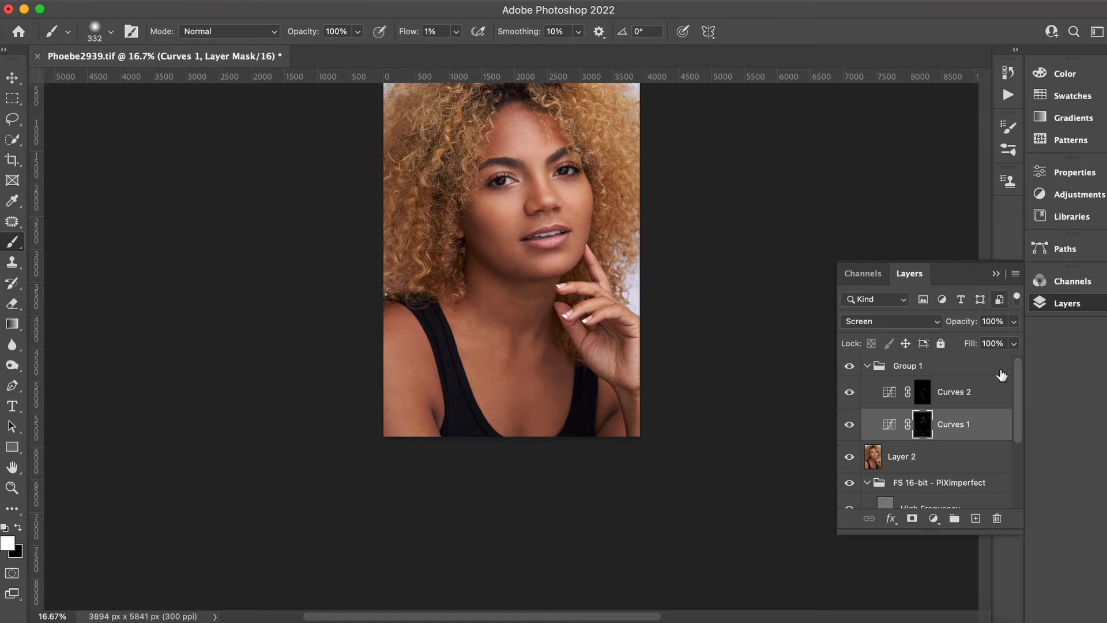
Set the brush to 65 px and dab once on the Curves 1 mask under the left eye.
click(996, 274)
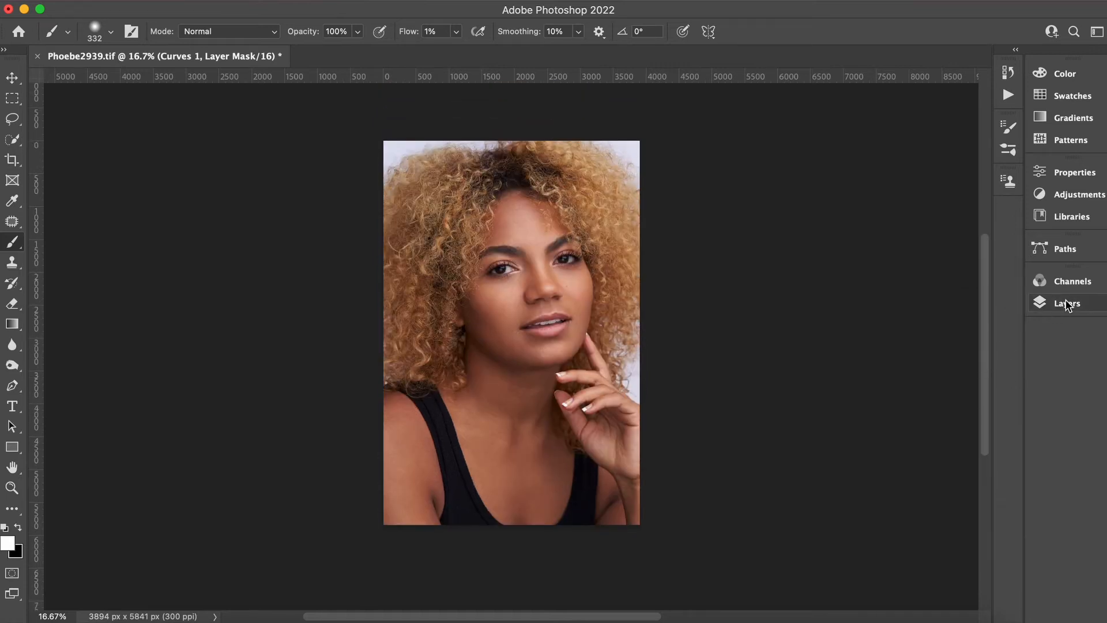
click(1068, 303)
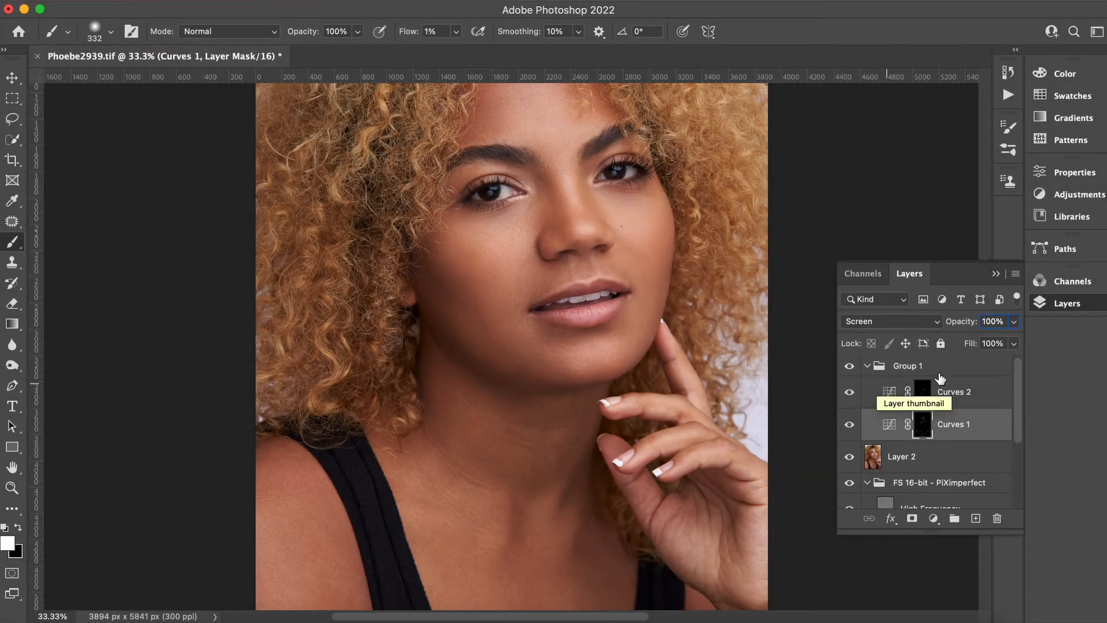
click(89, 34)
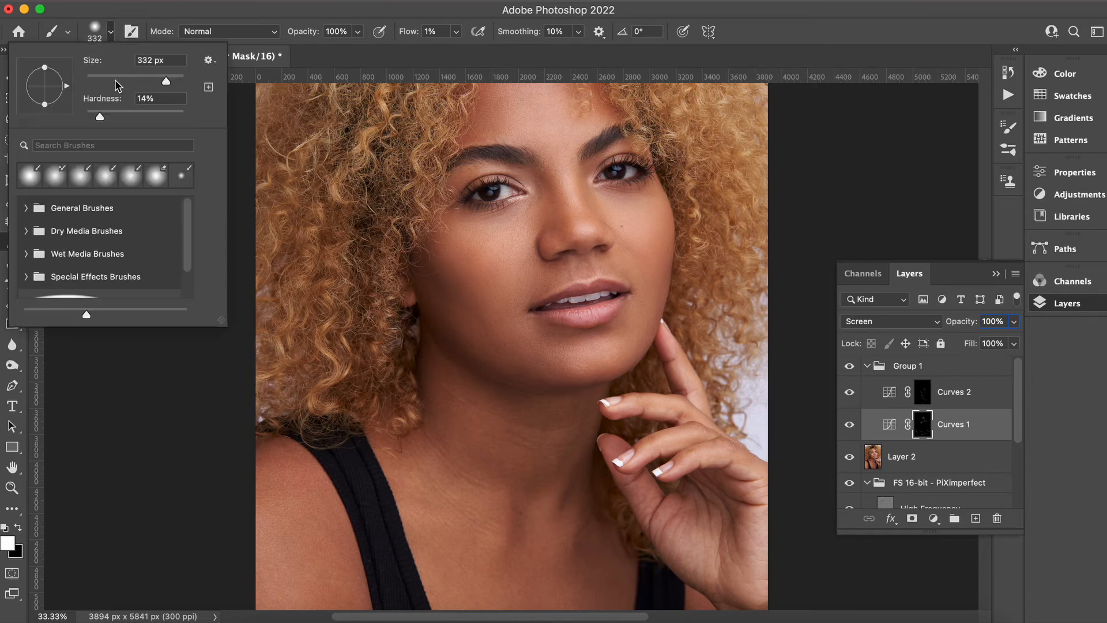
click(117, 79)
click(473, 250)
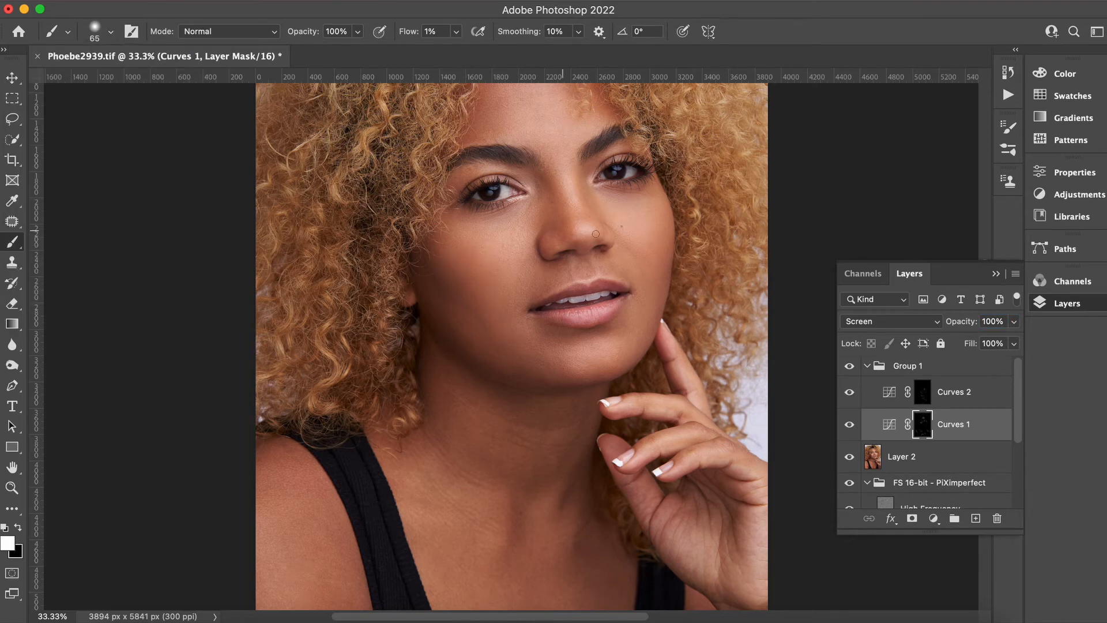
Toggle Group 1's visibility repeatedly to compare the retouch, then select Curves 2 with the group shown.
click(850, 366)
click(850, 366)
click(850, 366)
click(850, 366)
click(849, 366)
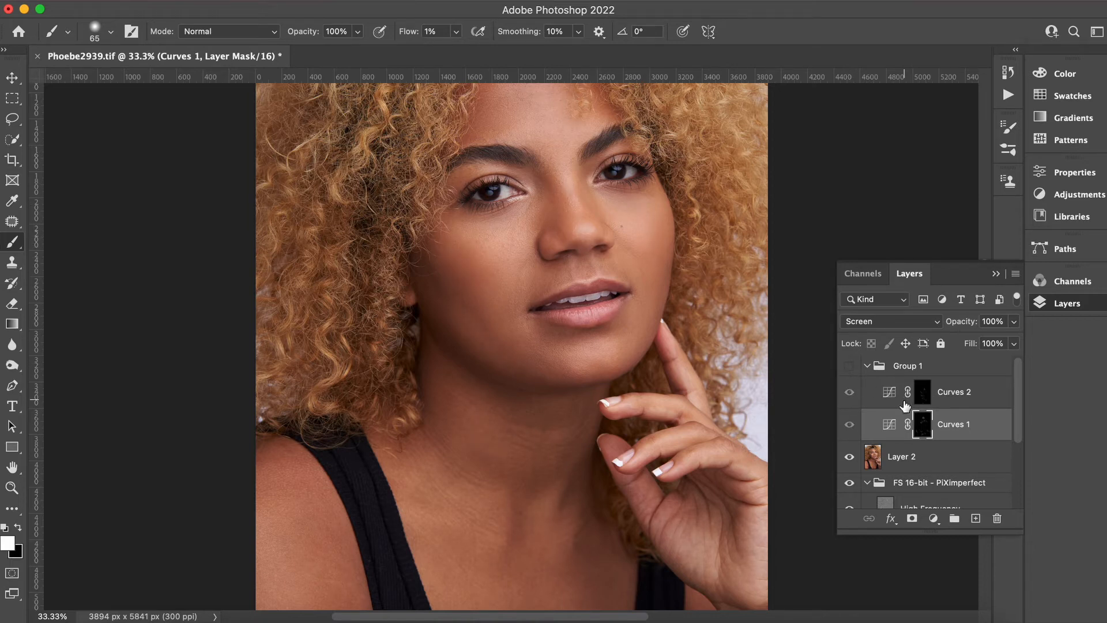
click(950, 392)
click(850, 368)
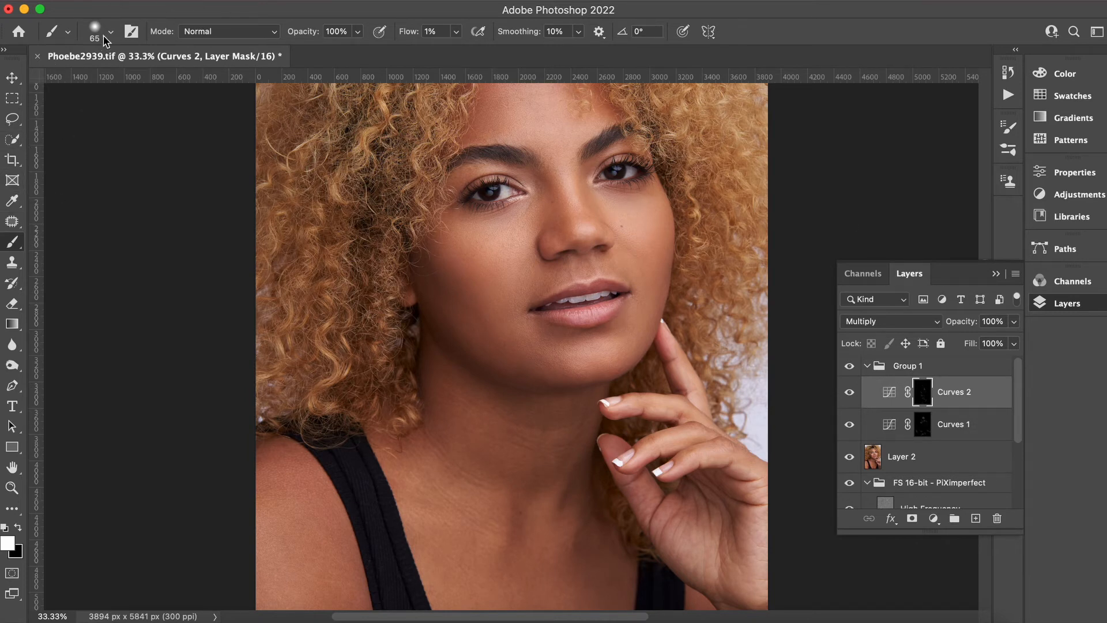
Paint a short stroke on the Curves 2 mask under the left eye, then enlarge the brush to 252 px.
click(105, 40)
drag(124, 76, 139, 82)
mouse_move(470, 248)
mouse_down()
mouse_move(424, 235)
mouse_move(449, 269)
mouse_up()
click(109, 32)
click(161, 77)
Stamp all visible layers into a new merged layer above Group 1.
key(alt+shift+super+e)
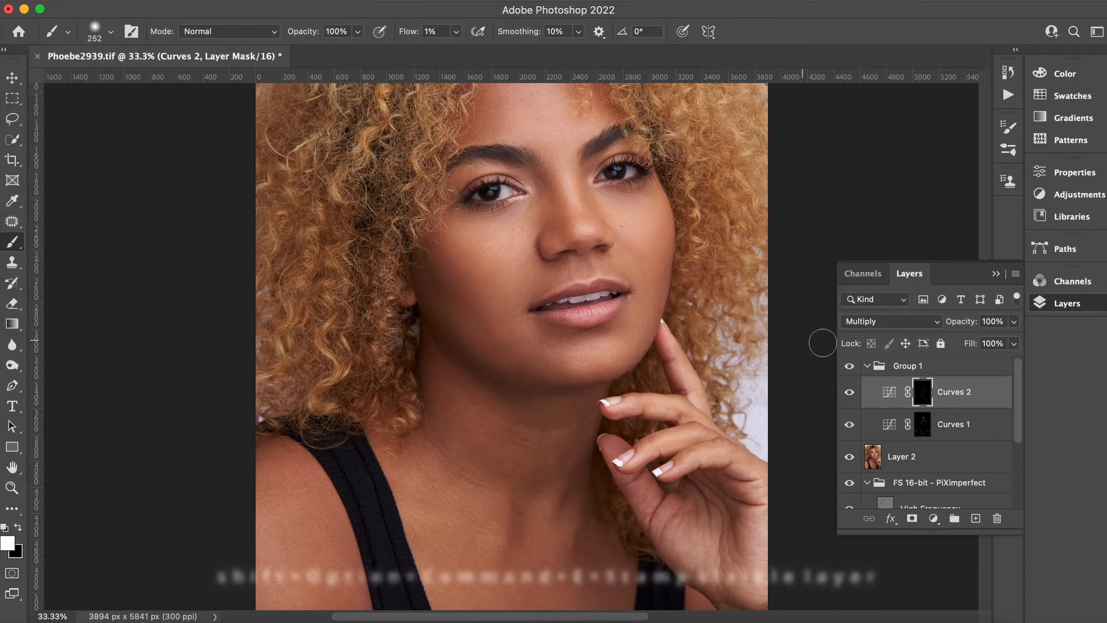
click(958, 367)
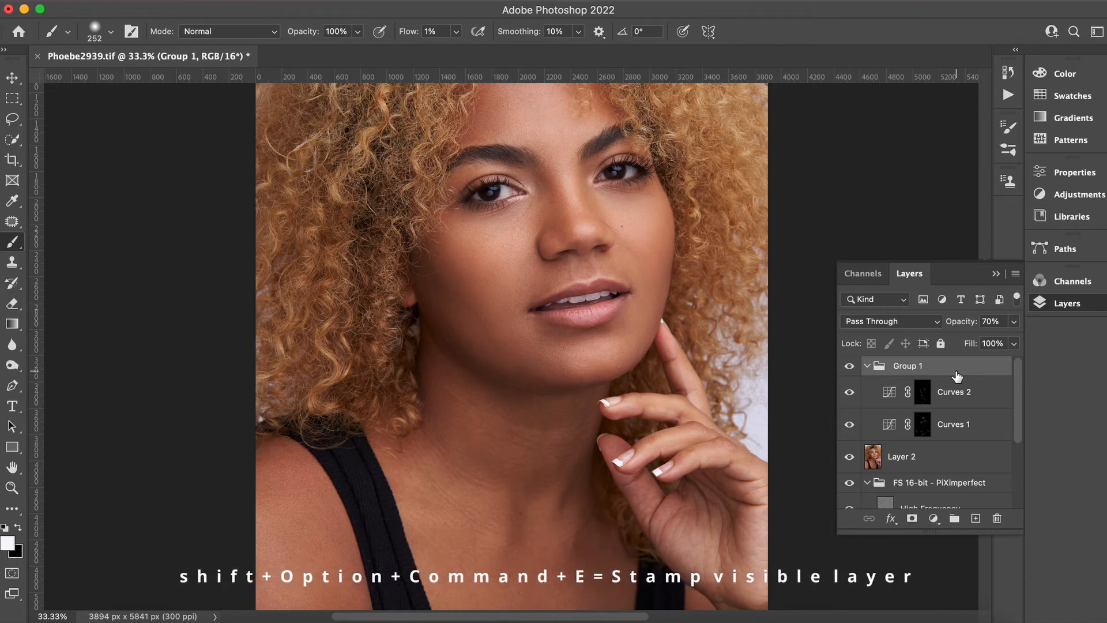
key(alt+shift+super+e)
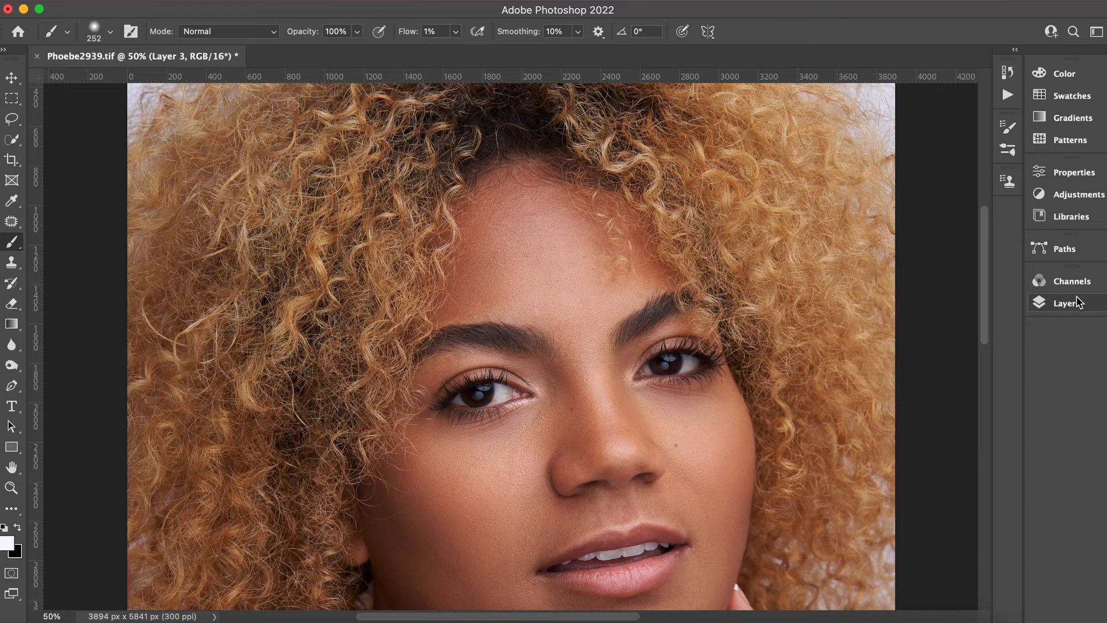
Run the 'Color Lookup 4 warm tone' action, accepting the new Color Lookup layer at 25% opacity.
click(1010, 96)
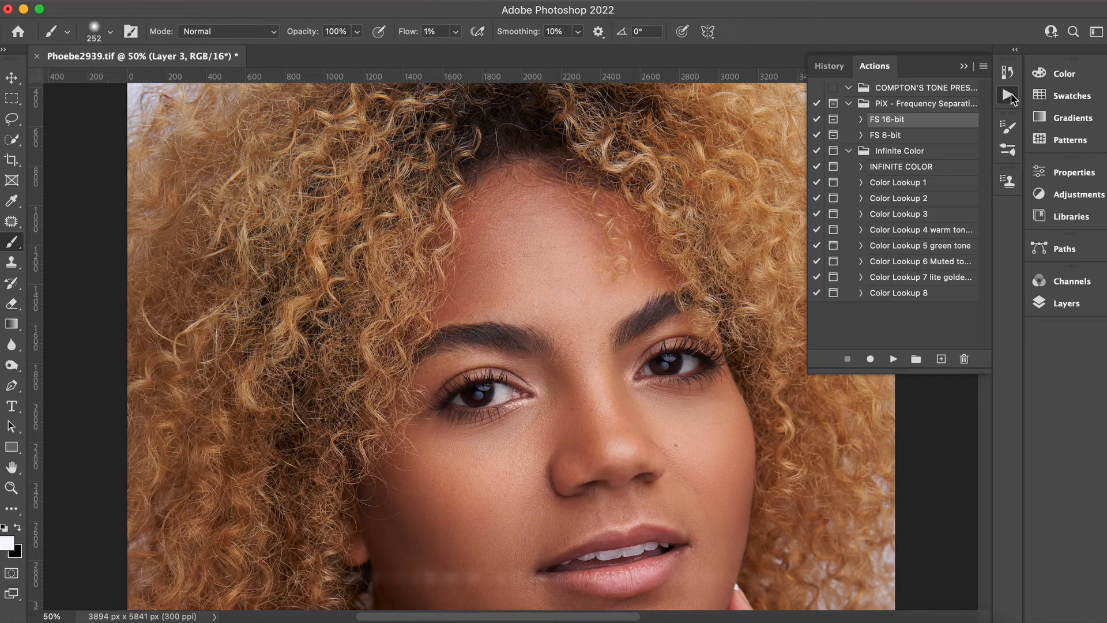
click(925, 232)
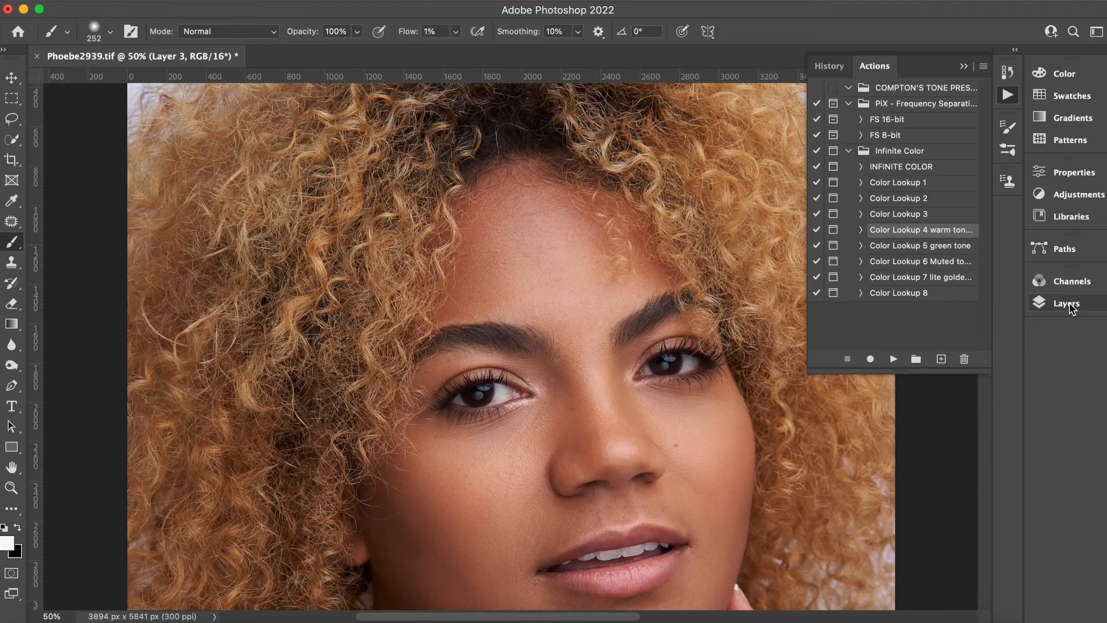
click(1067, 304)
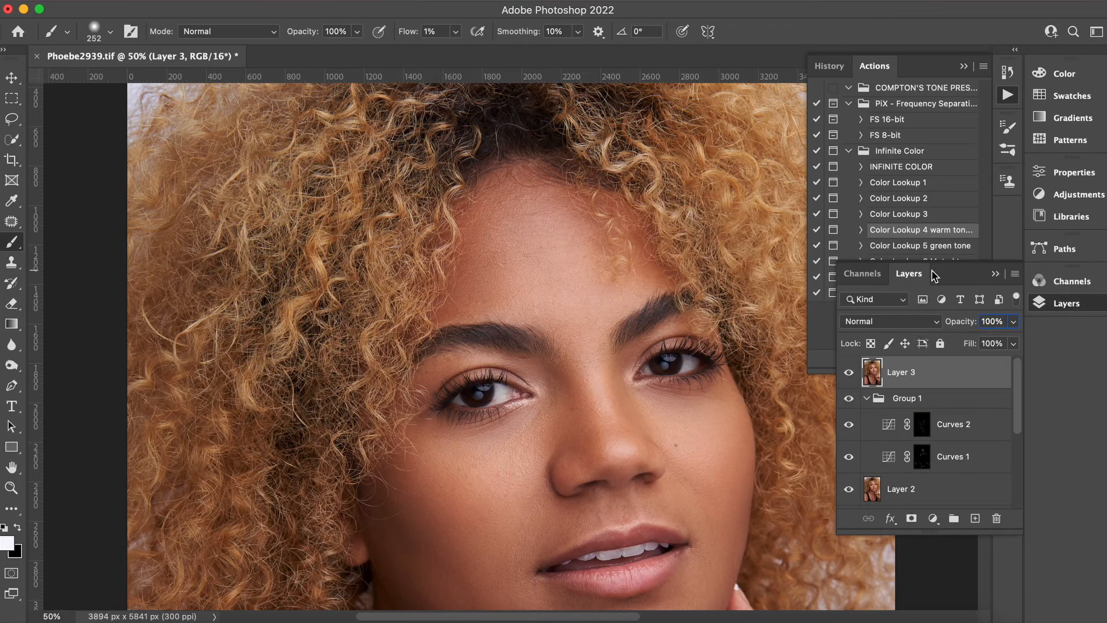
click(995, 273)
click(891, 359)
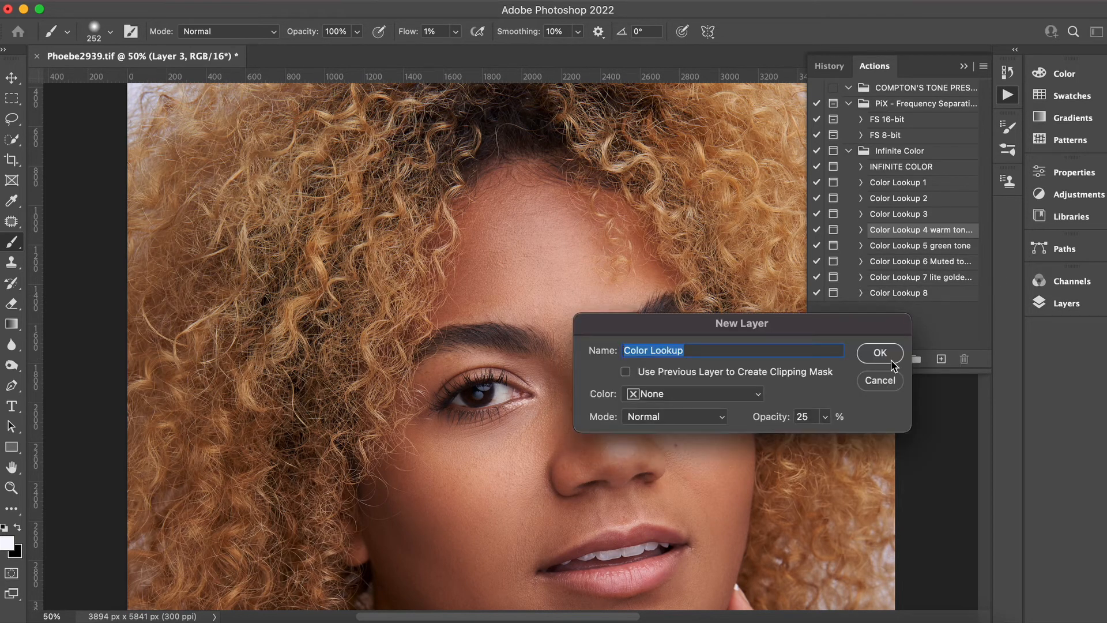
click(891, 359)
key(Return)
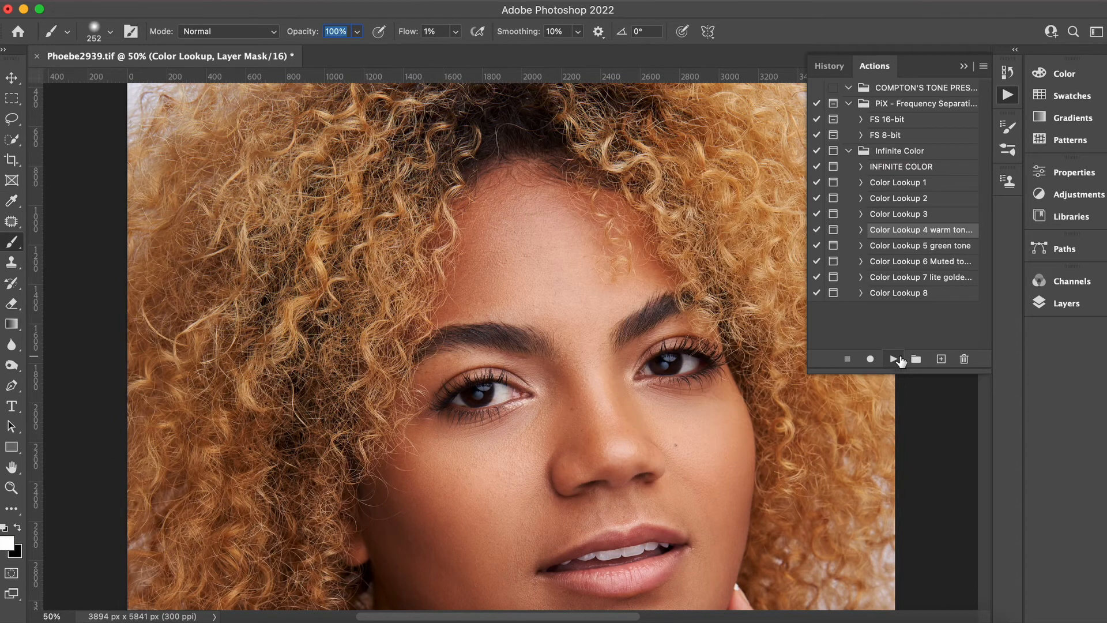
Zoom out to view the whole portrait with the Color Lookup layer applied.
key(super+minus)
key(super+minus)
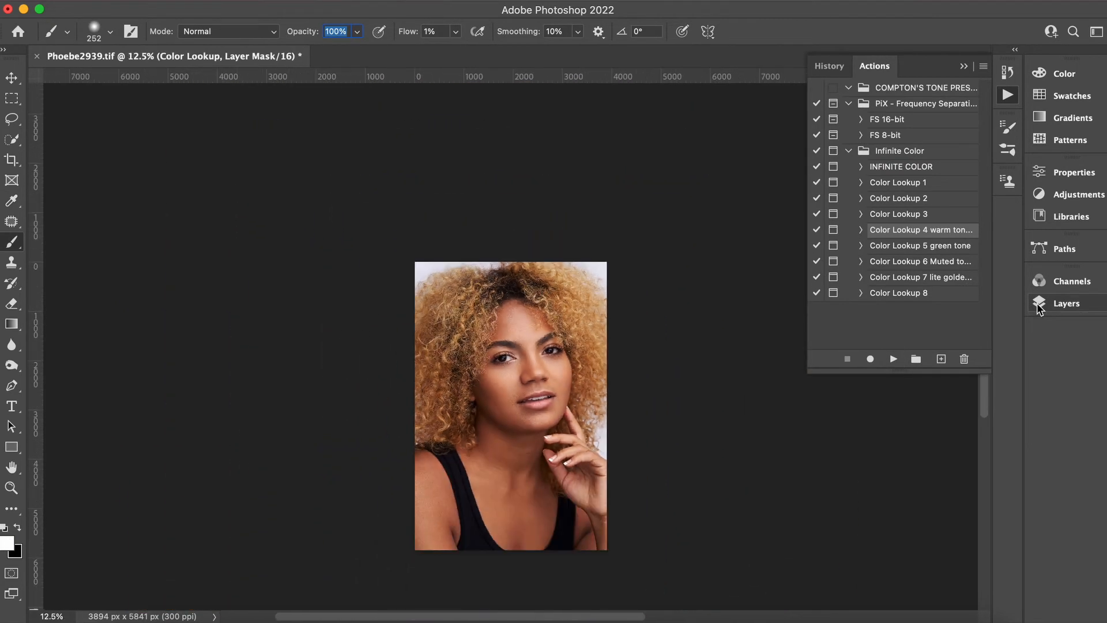
click(1067, 304)
key(super+plus)
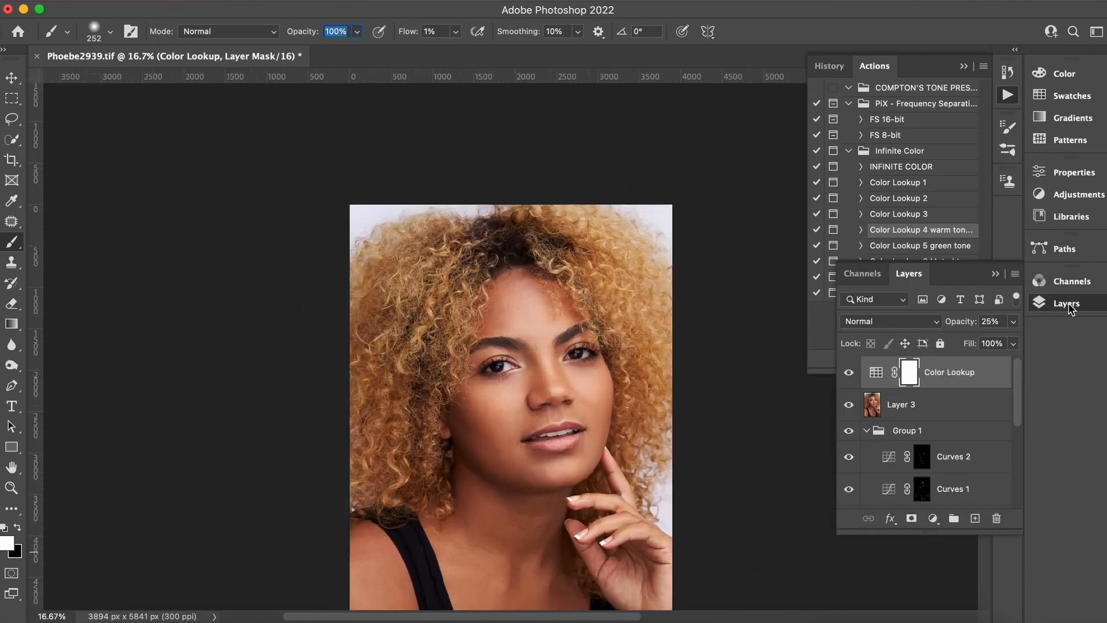
click(964, 67)
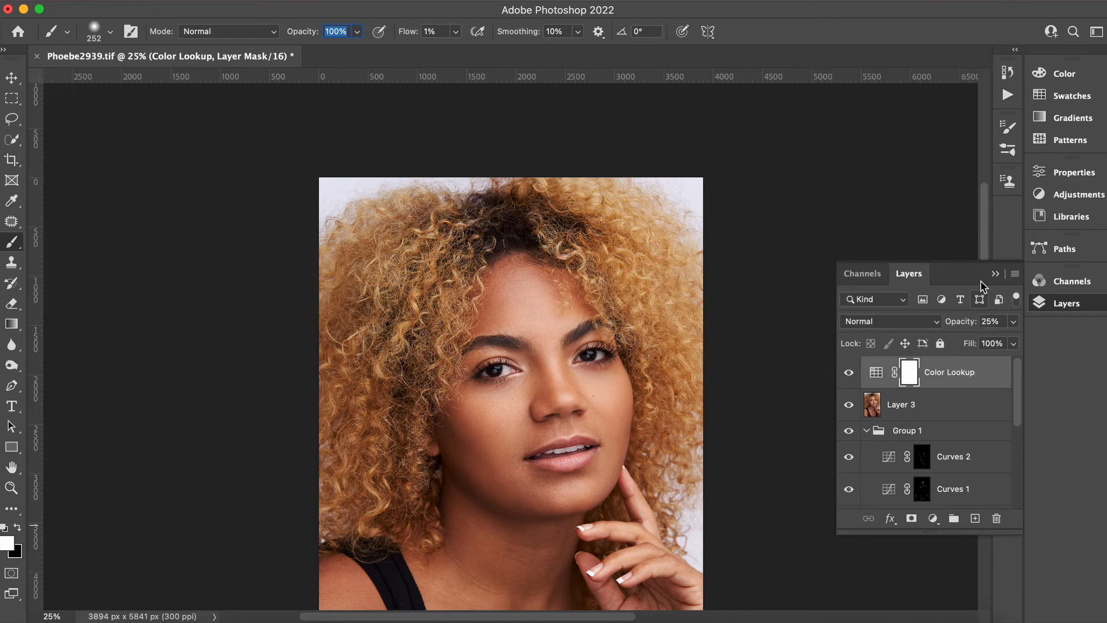
click(997, 275)
drag(985, 297, 988, 344)
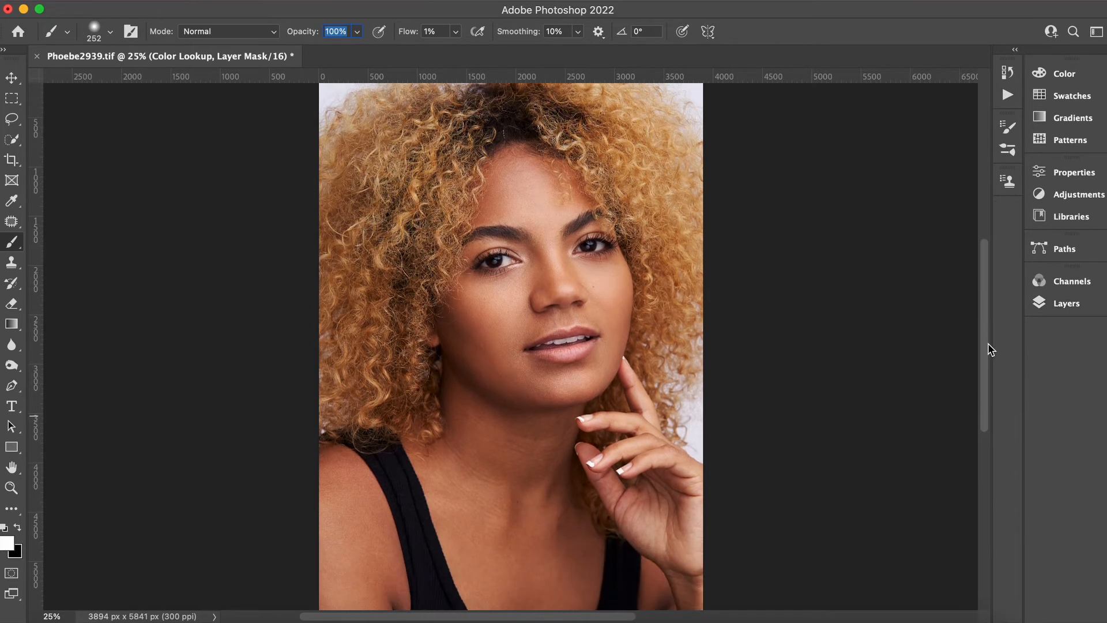
click(1049, 304)
Toggle the Color Lookup layer's visibility off and on to compare the warm tone.
click(853, 373)
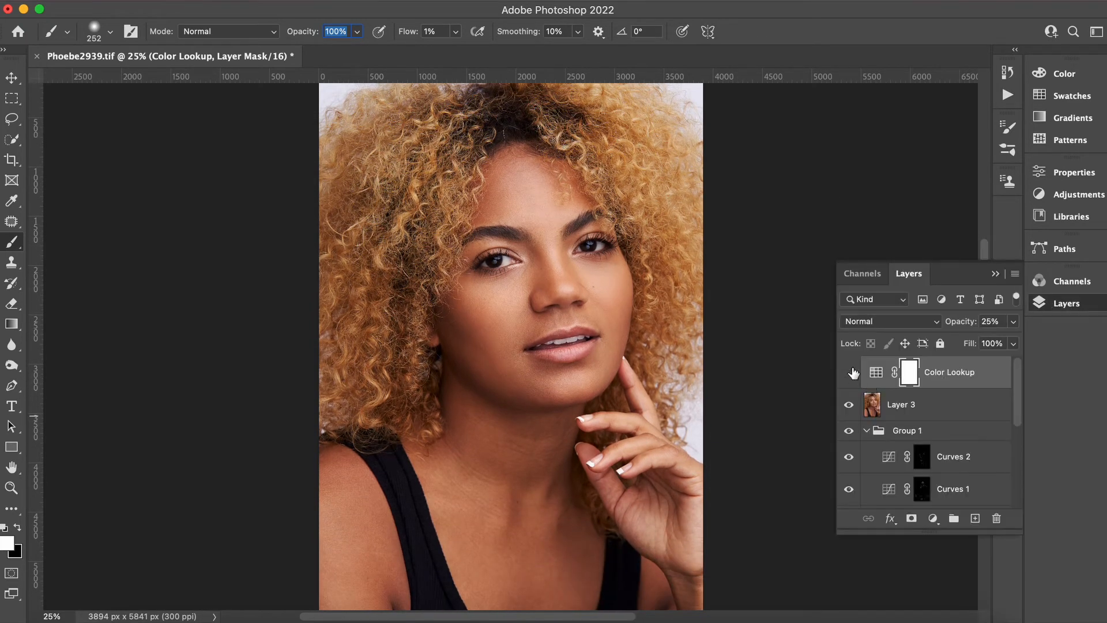
click(854, 373)
click(853, 373)
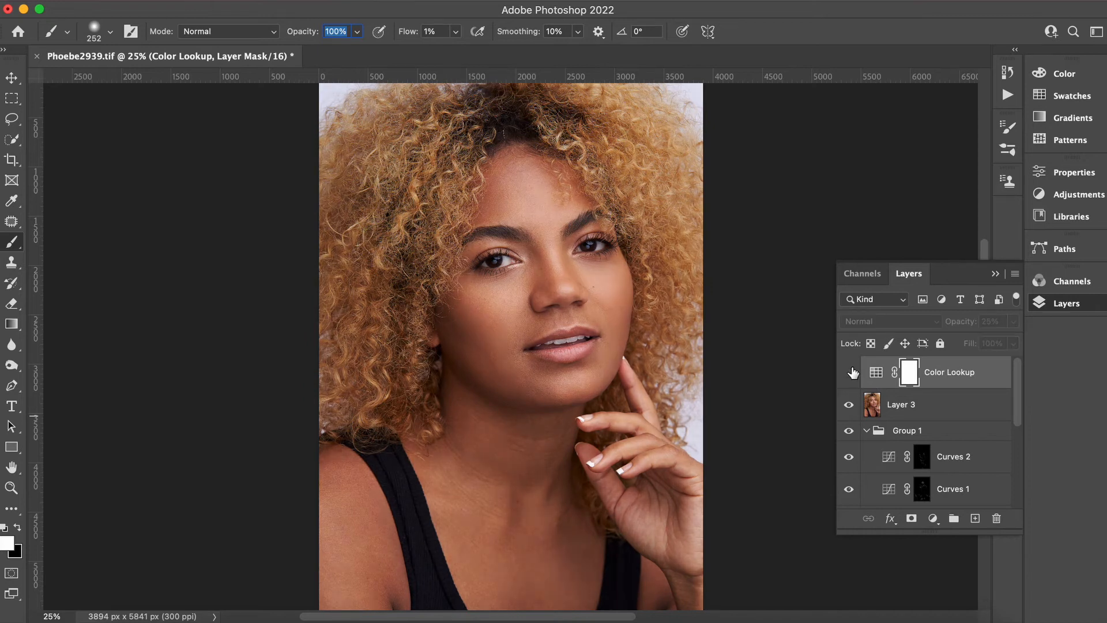
click(853, 373)
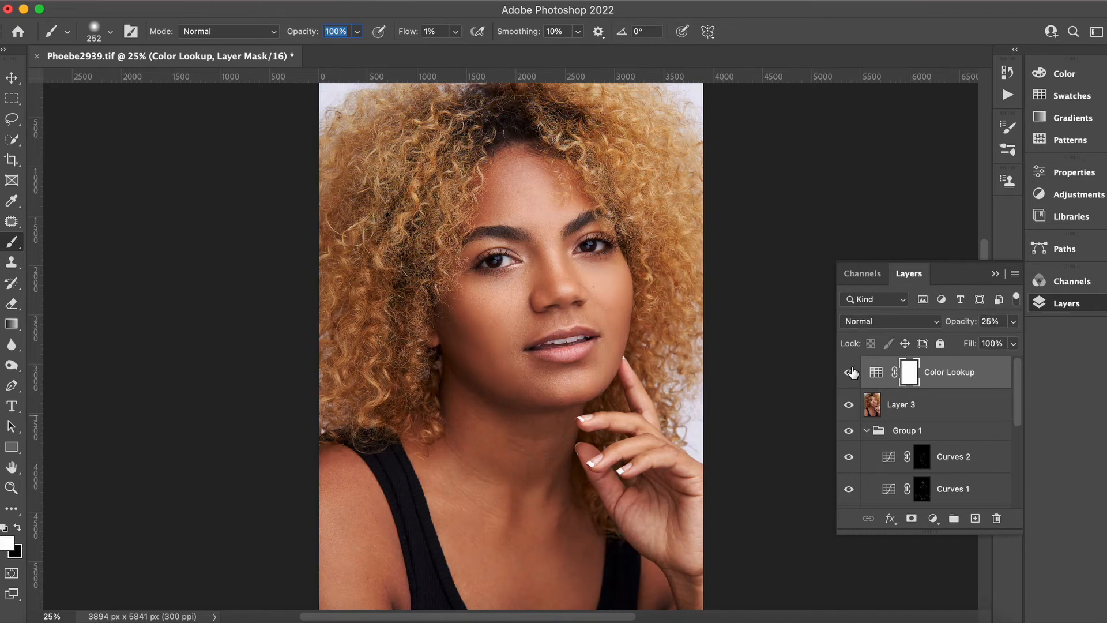
Lower the Color Lookup layer's opacity to 14% and toggle its visibility to compare.
click(1015, 322)
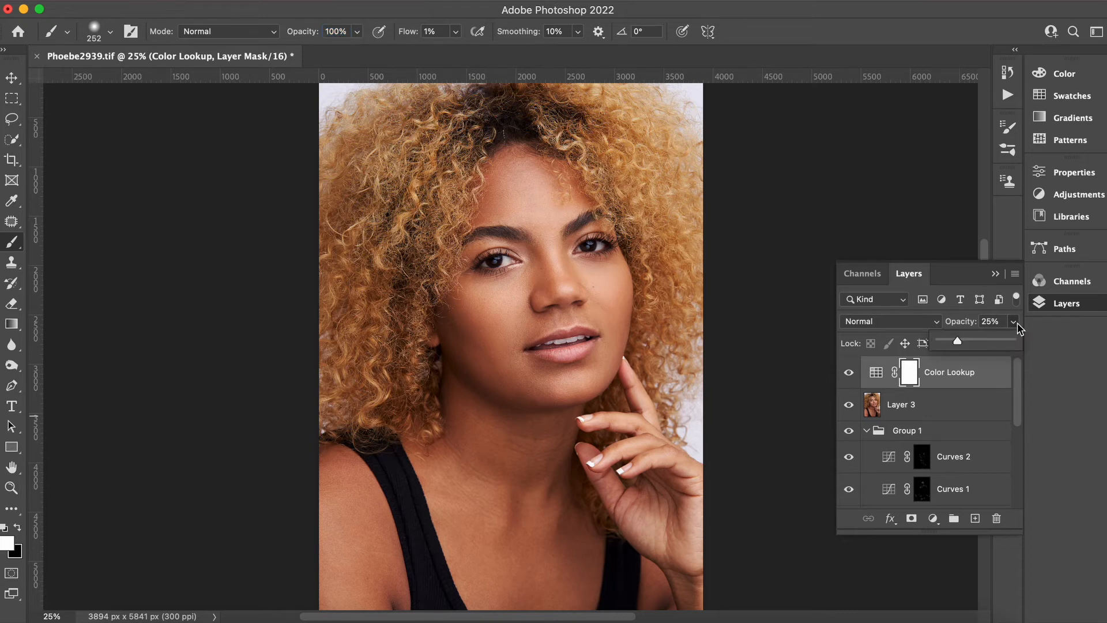
click(1004, 342)
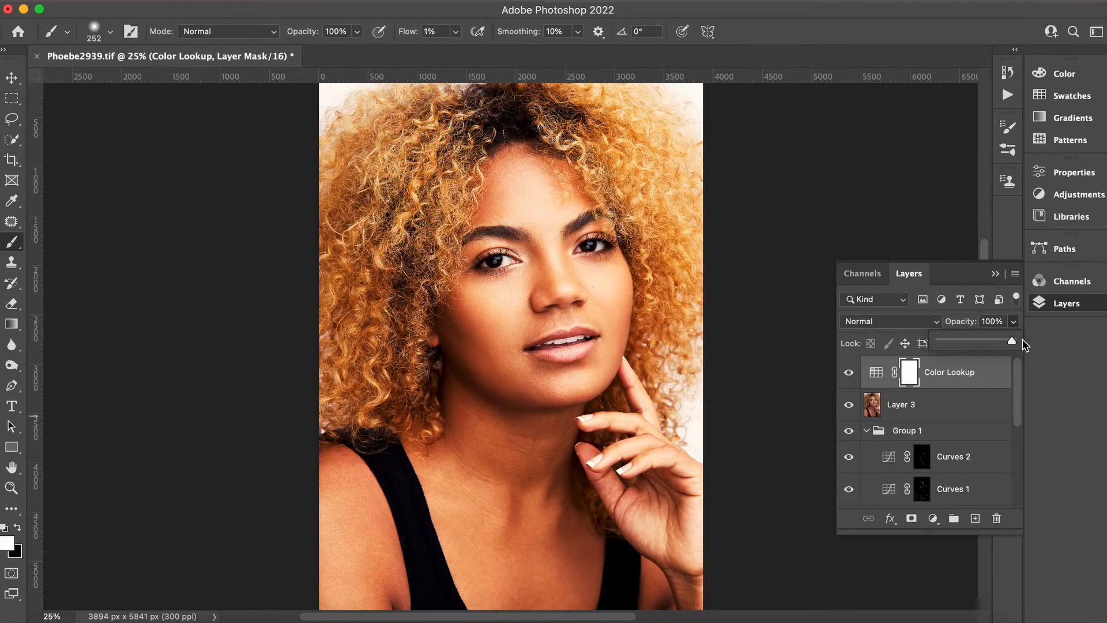
click(955, 341)
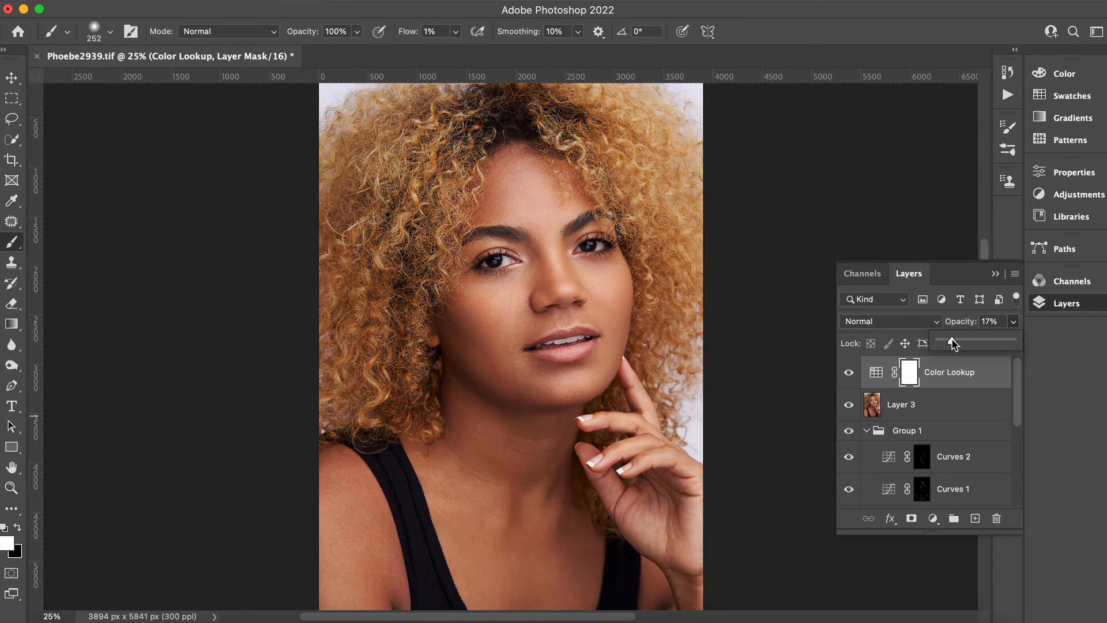
drag(952, 343, 949, 341)
click(851, 373)
click(852, 373)
click(851, 373)
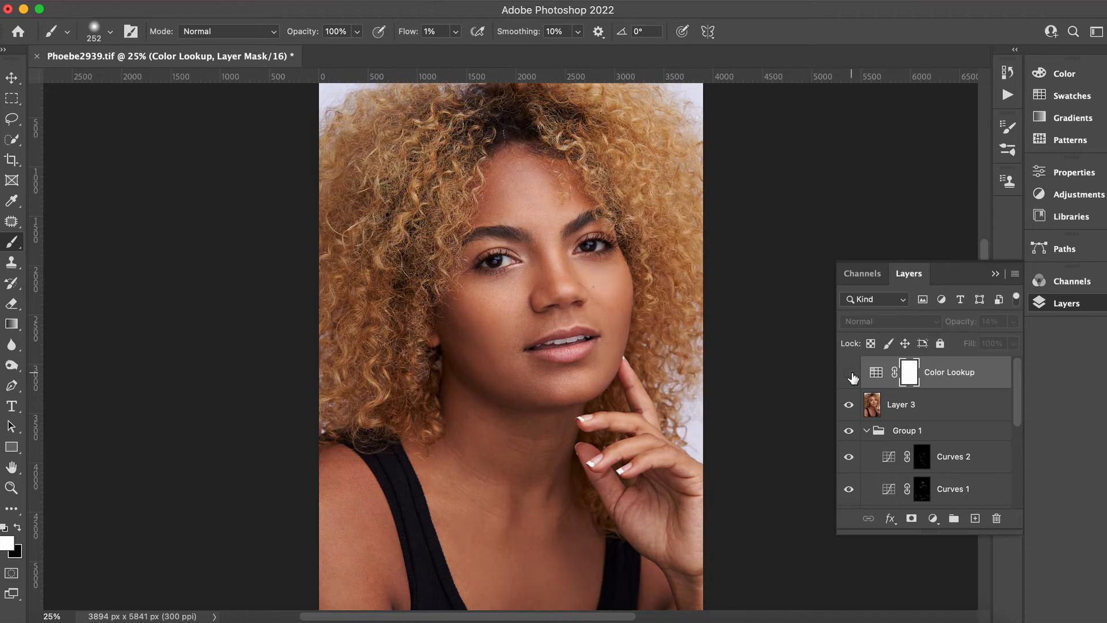
Turn the Color Lookup layer back on and stamp all visible layers into a new merged layer on top.
click(852, 373)
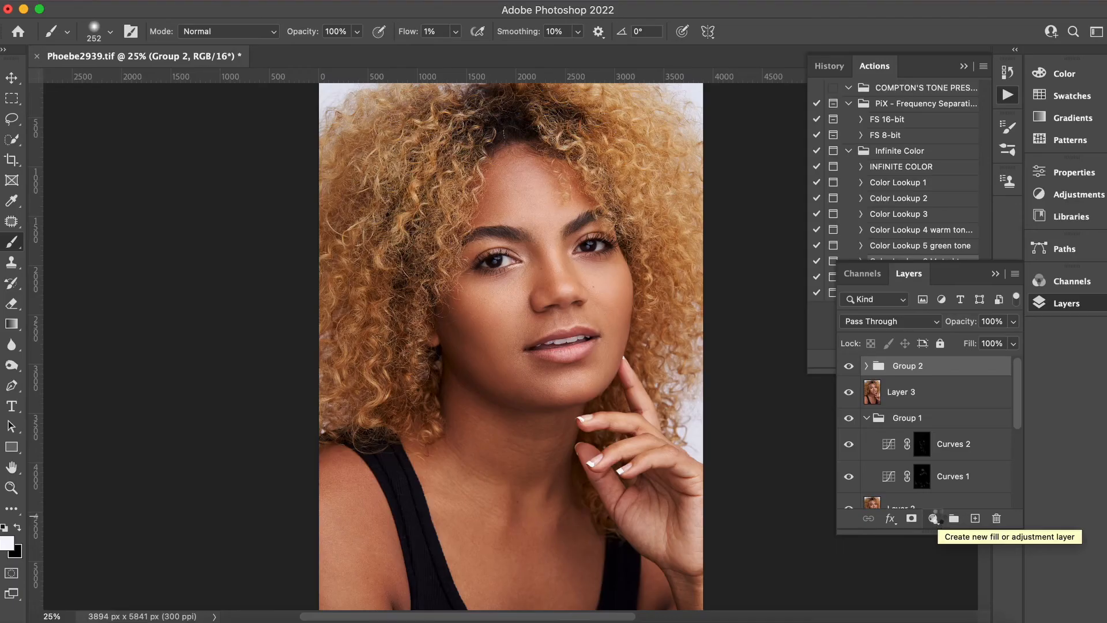
key(super+alt+shift+e)
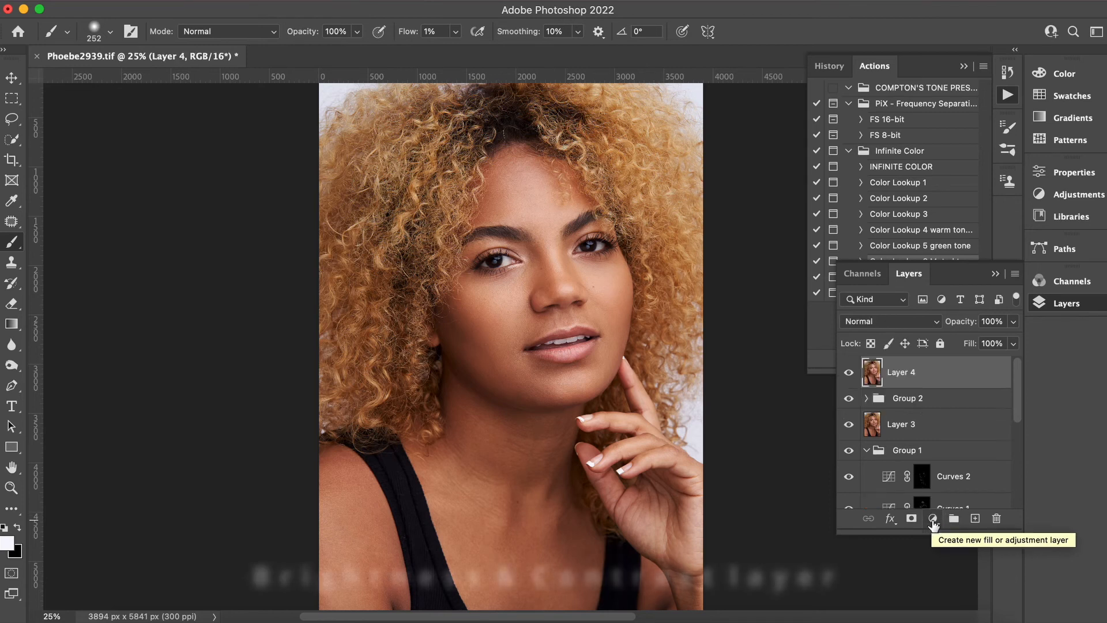
Add a Brightness/Contrast adjustment layer above the stamped layer.
click(933, 519)
click(969, 598)
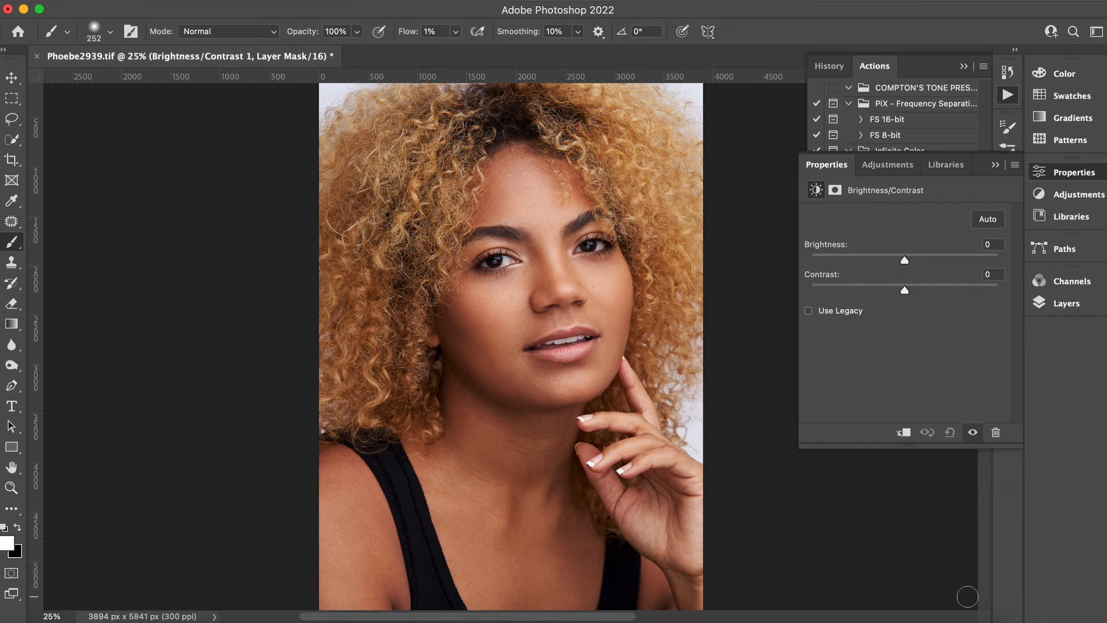
scroll(568, 201, up, 2)
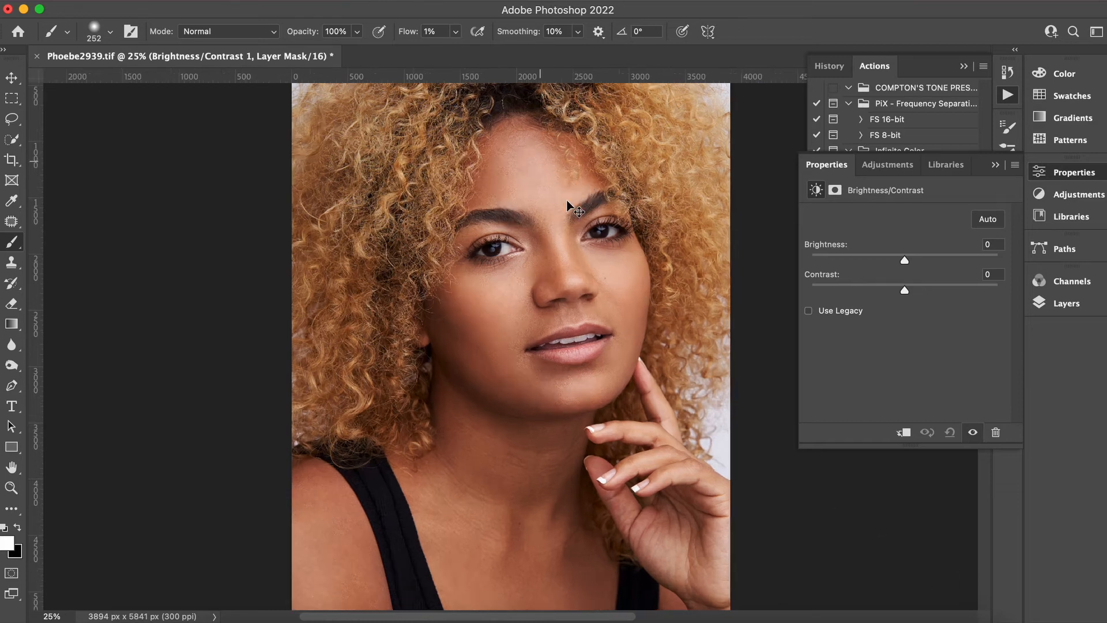
click(995, 166)
click(963, 66)
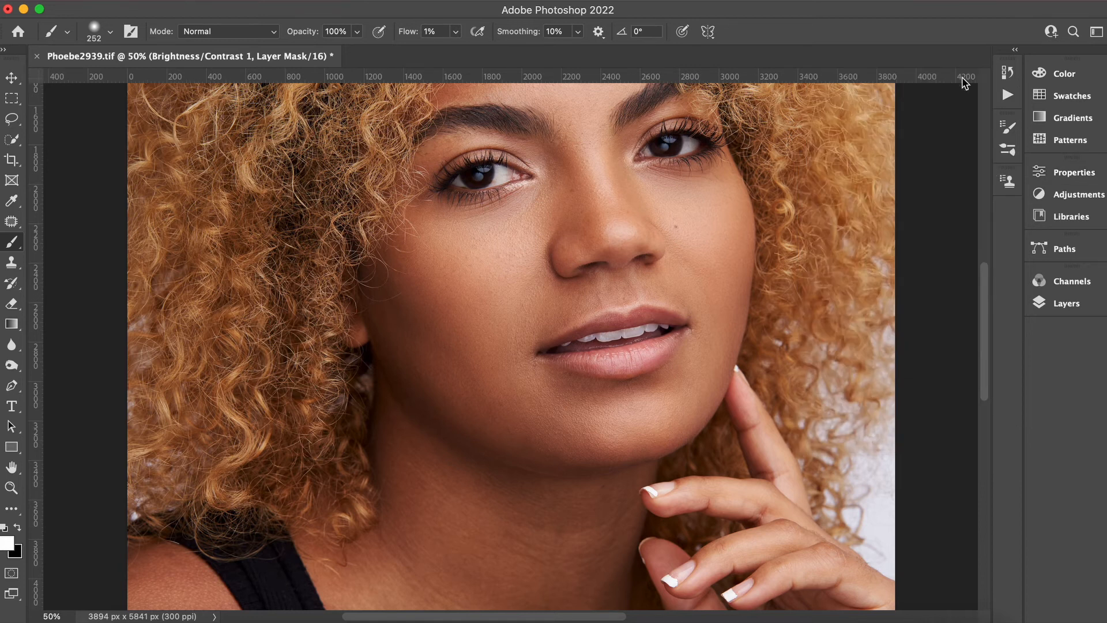
drag(984, 354, 977, 304)
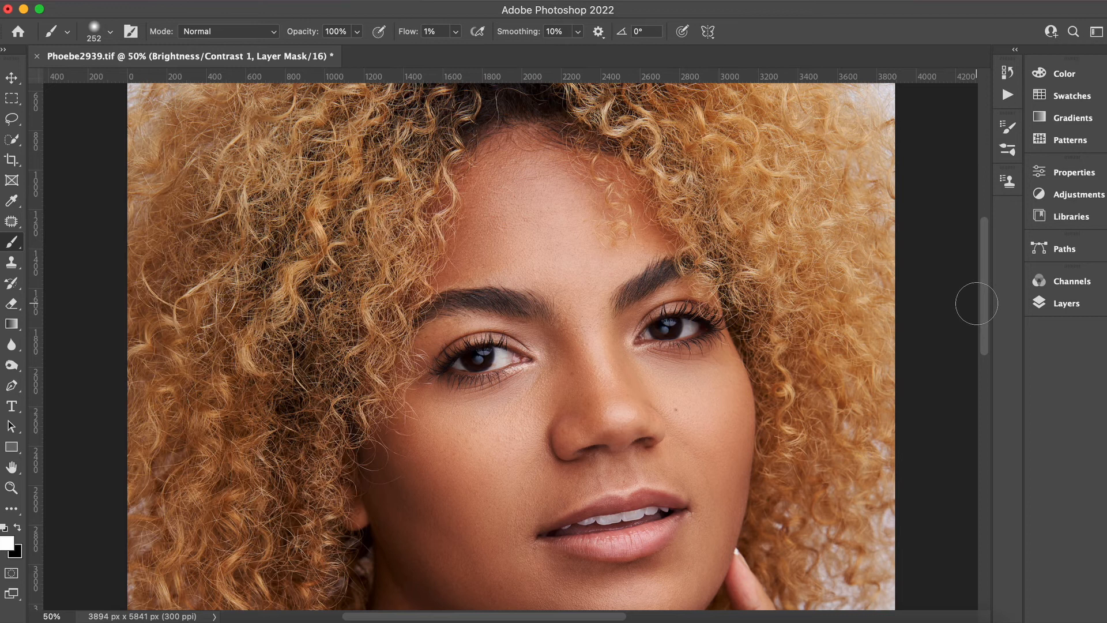
click(13, 118)
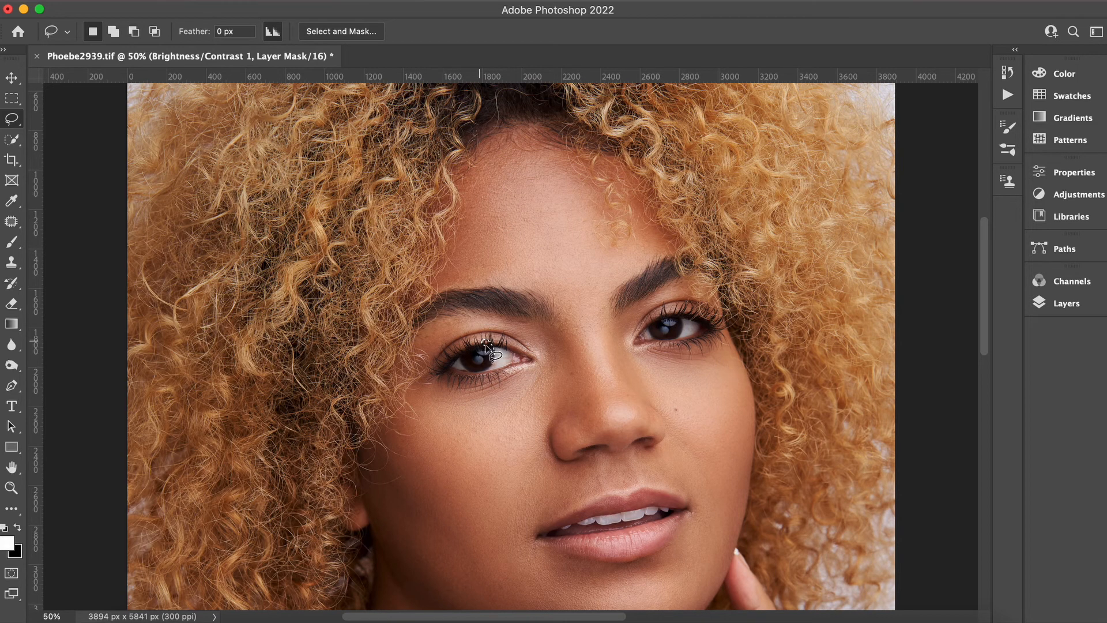
mouse_move(665, 305)
mouse_down()
mouse_move(672, 348)
mouse_move(691, 312)
mouse_up()
key(super+d)
Switch to the Brush tool and set its flow to 100%.
click(17, 245)
click(57, 241)
click(455, 32)
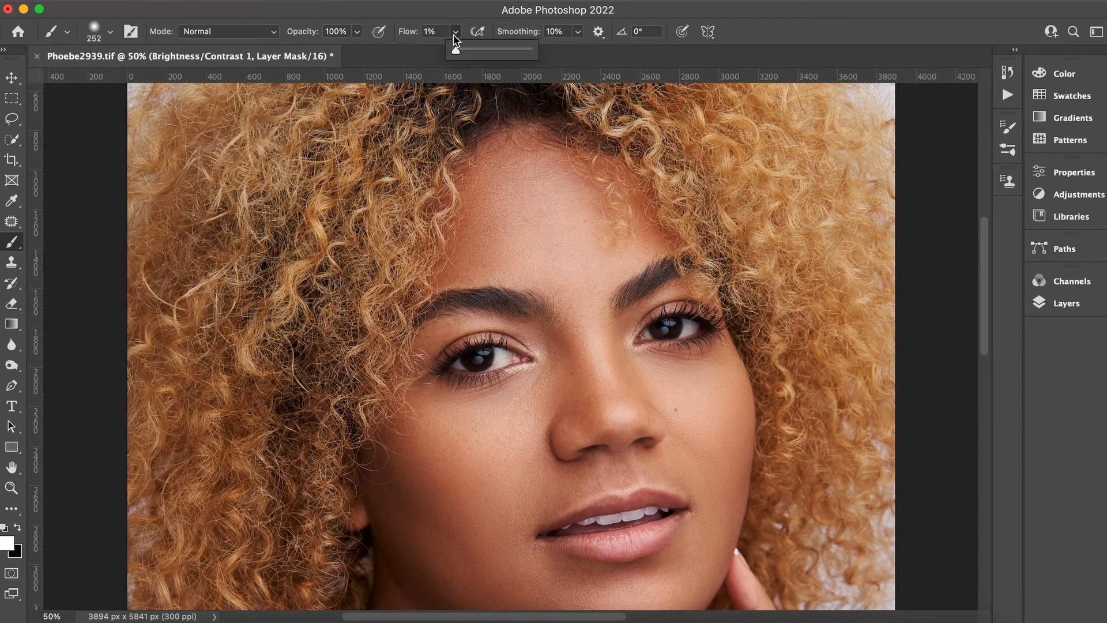
drag(456, 49, 528, 51)
Set the Brightness/Contrast layer's brightness to 49 and contrast to 11.
key(super+equal)
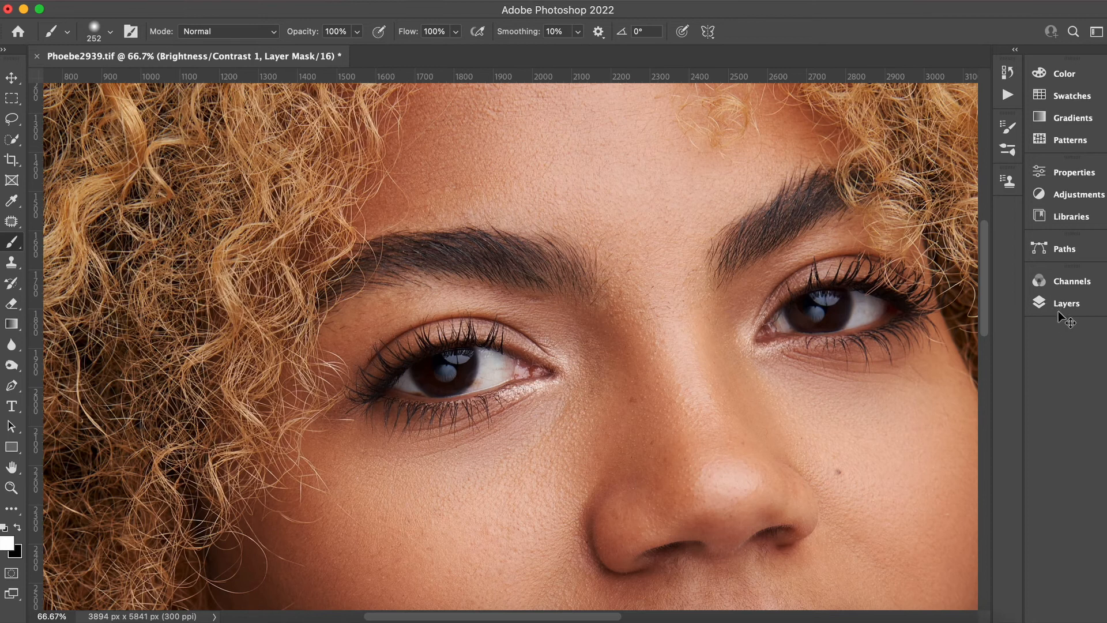
key(super+equal)
click(1059, 306)
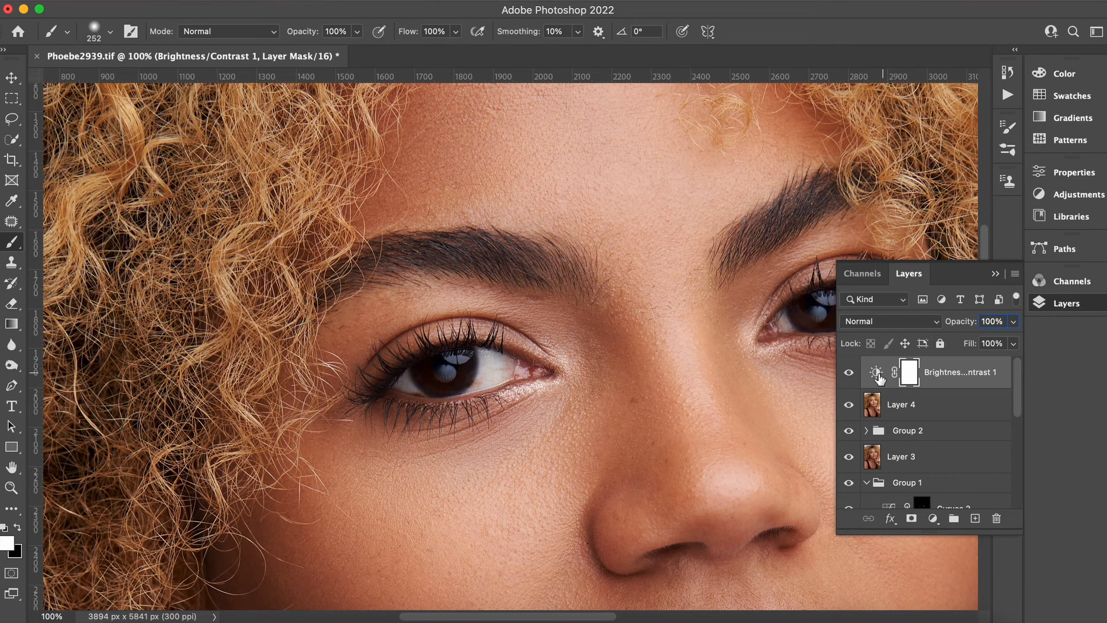
double_click(878, 375)
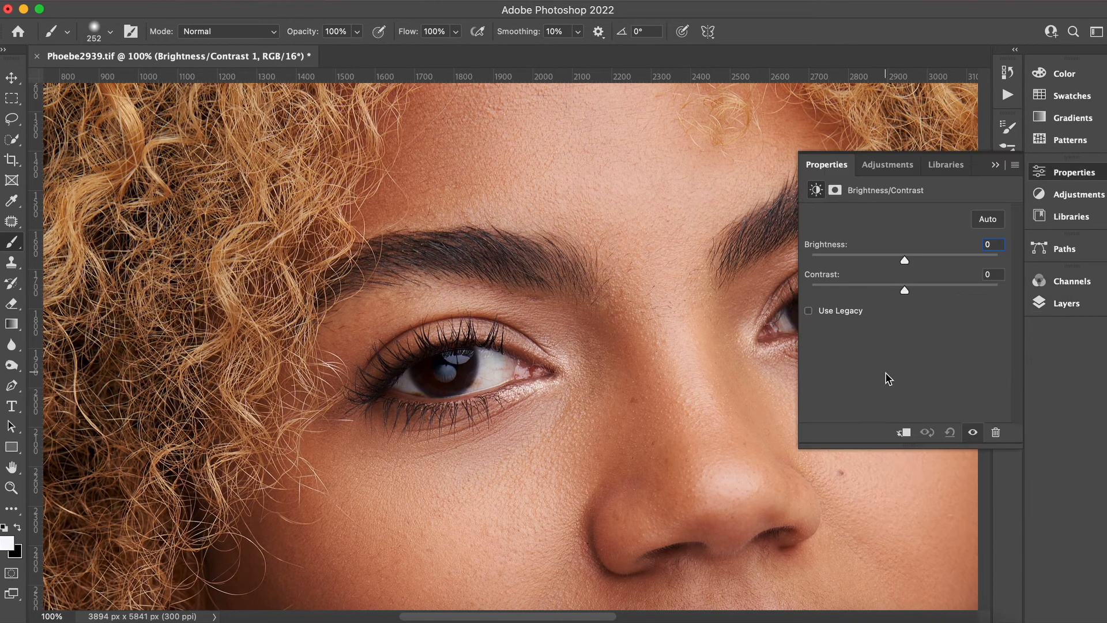
click(941, 255)
drag(946, 259, 941, 255)
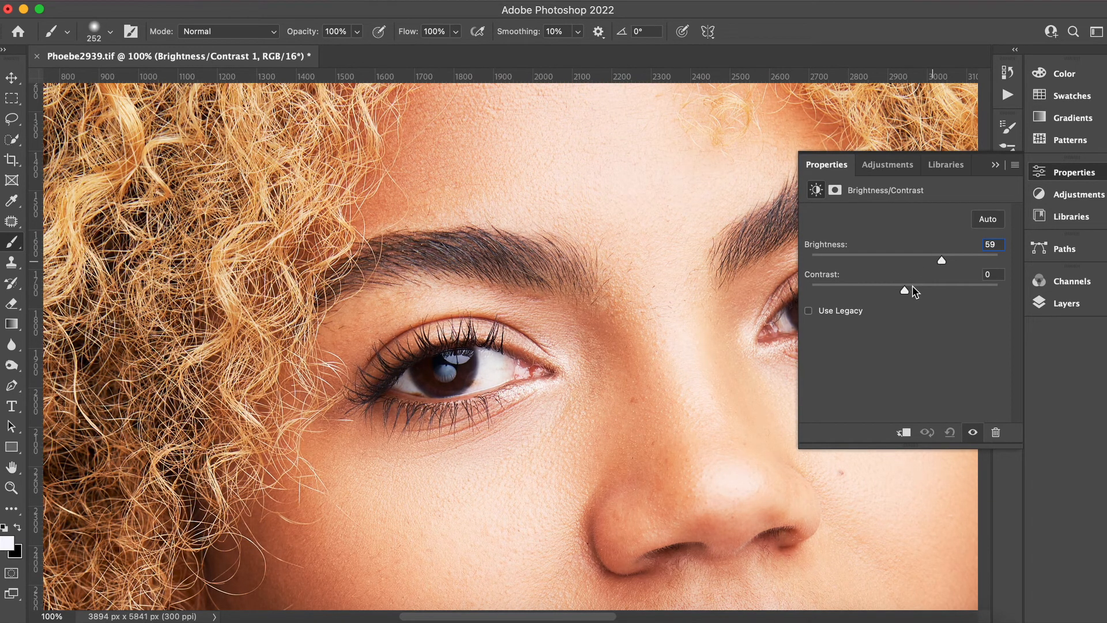
click(912, 285)
drag(909, 288, 936, 263)
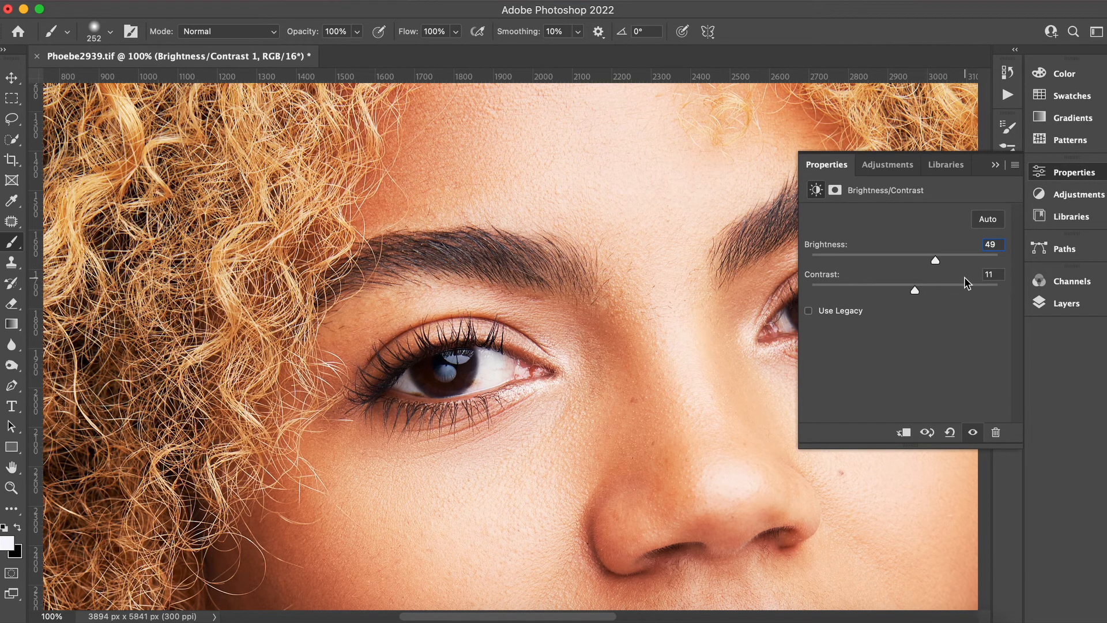
Invert the Brightness/Contrast layer's mask to black.
click(996, 165)
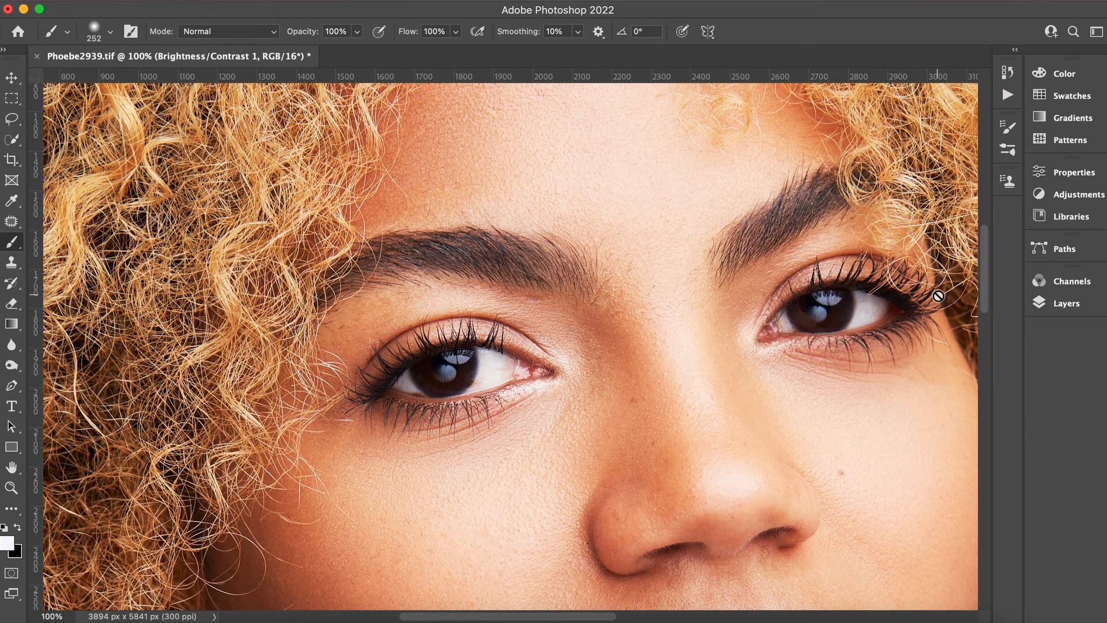
click(1068, 304)
click(909, 372)
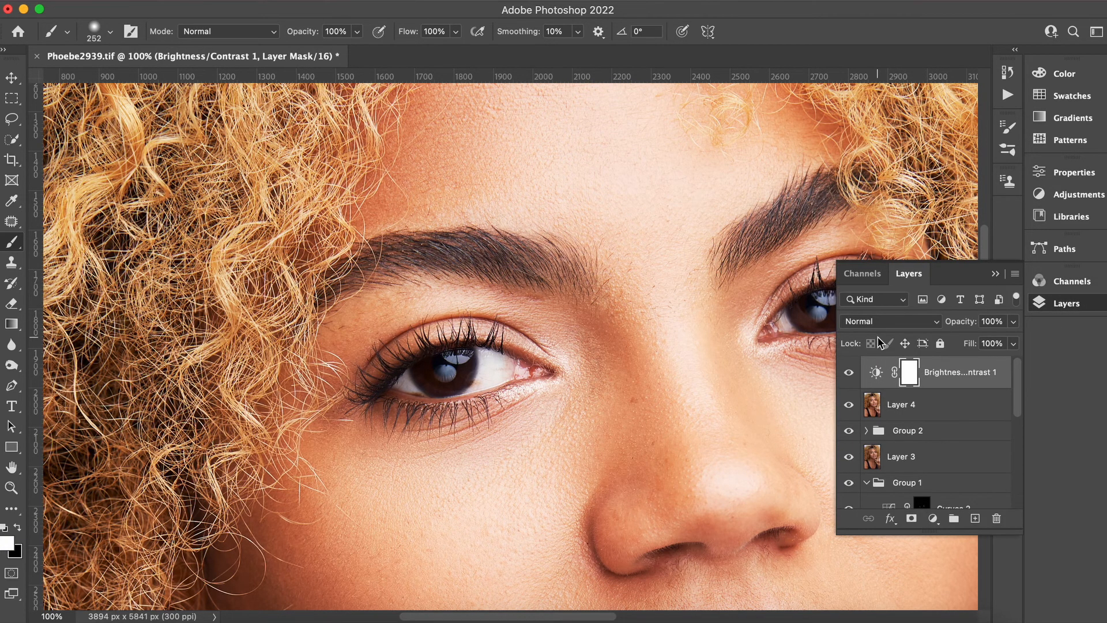
key(super+i)
Set the brush size to 49 px and paint white on the mask over both irises to brighten them.
click(996, 274)
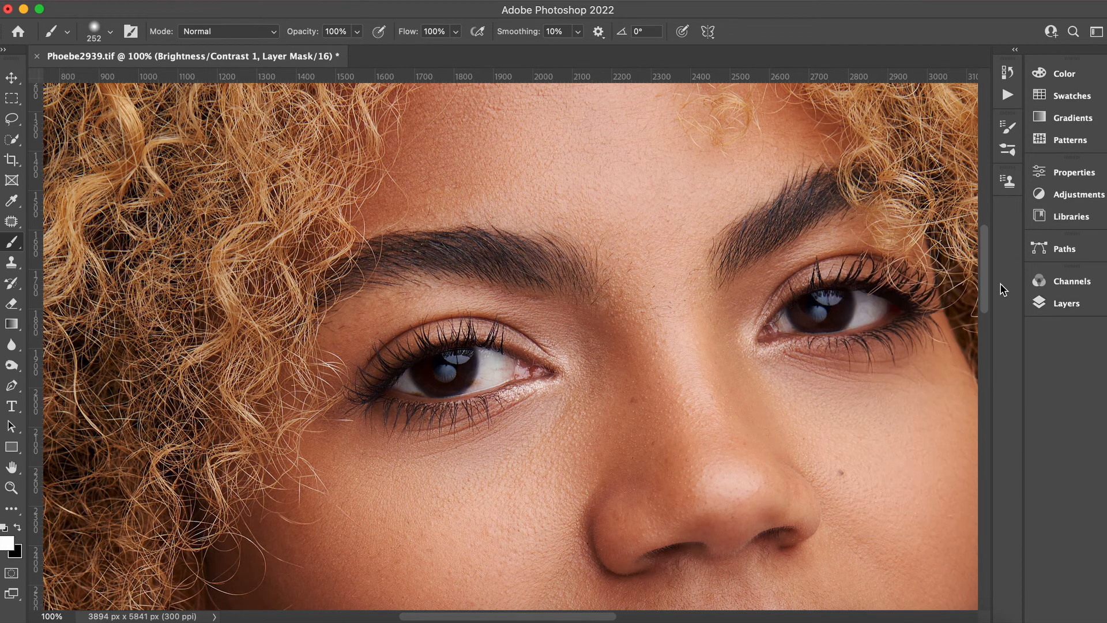
drag(980, 286, 983, 306)
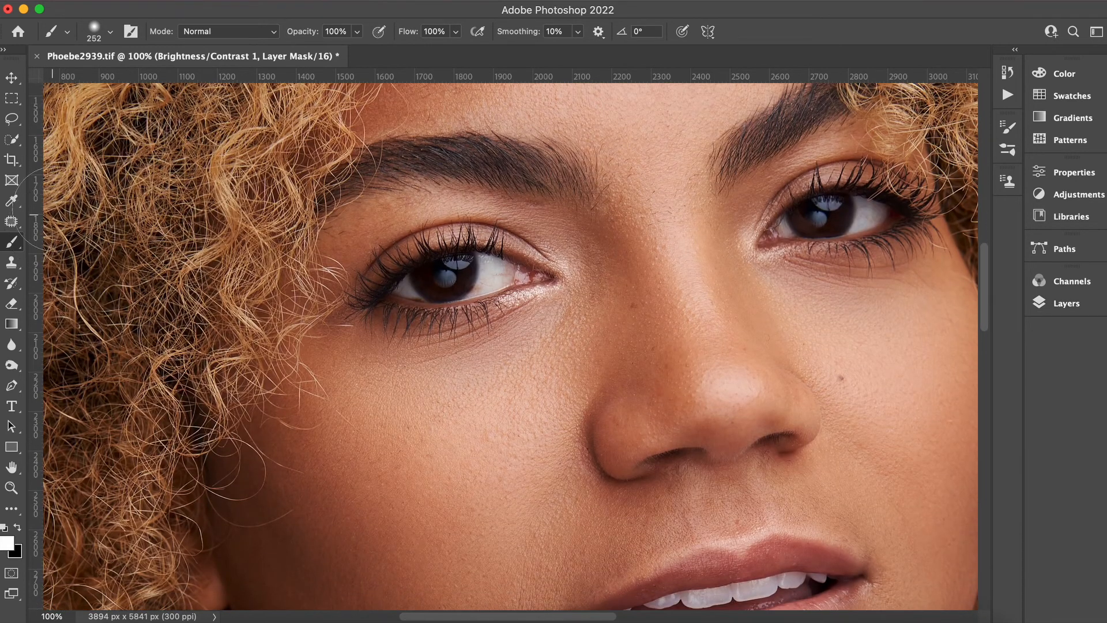
click(110, 32)
click(109, 78)
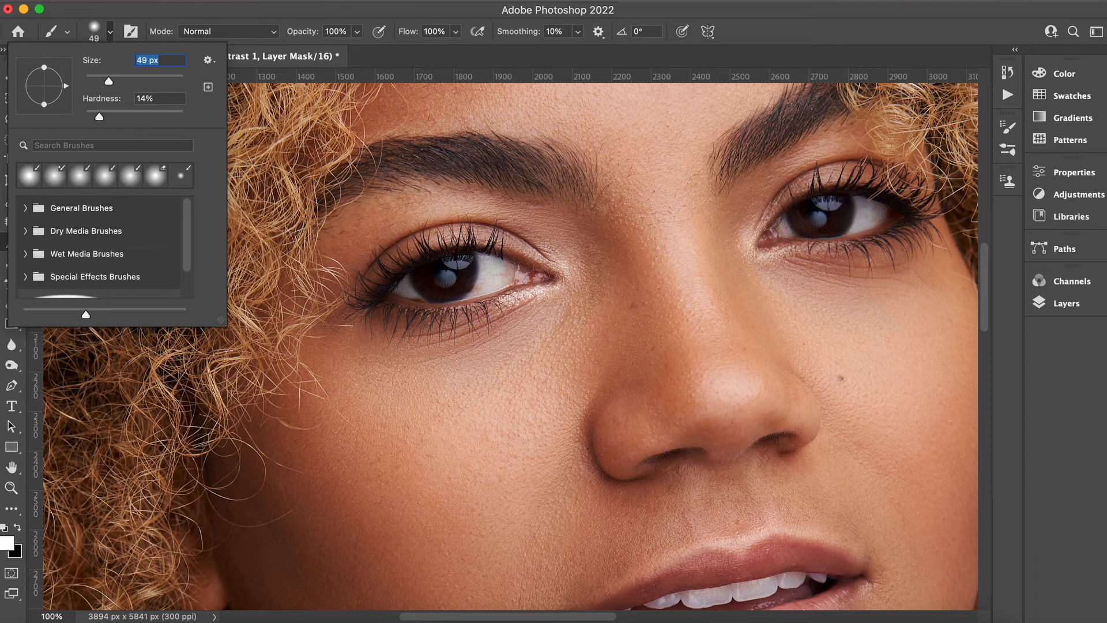
click(459, 265)
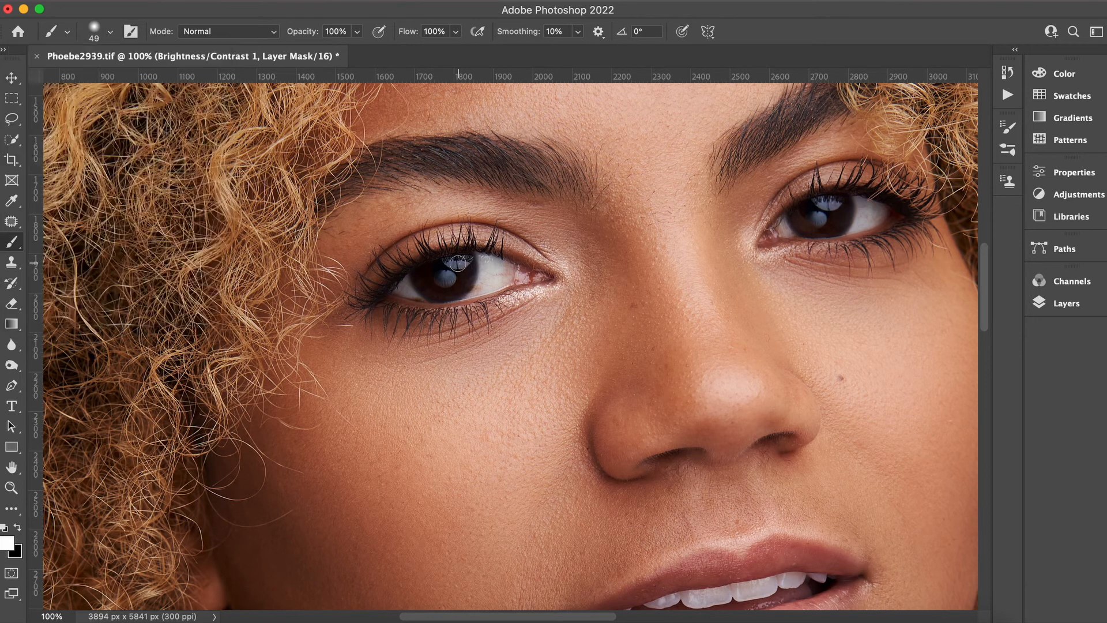
drag(443, 282, 443, 279)
mouse_move(825, 202)
mouse_down()
mouse_move(841, 202)
mouse_move(823, 222)
mouse_up()
Toggle the Brightness/Contrast layer's visibility to compare the brightened eyes.
key(super+minus)
key(super+minus)
key(super+minus)
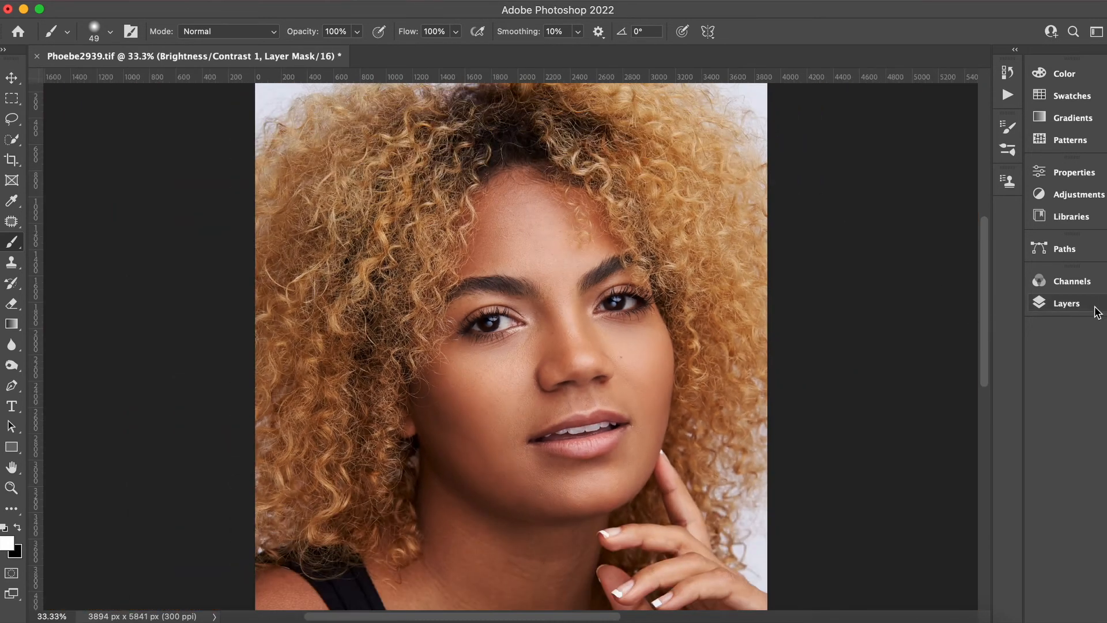
click(1096, 308)
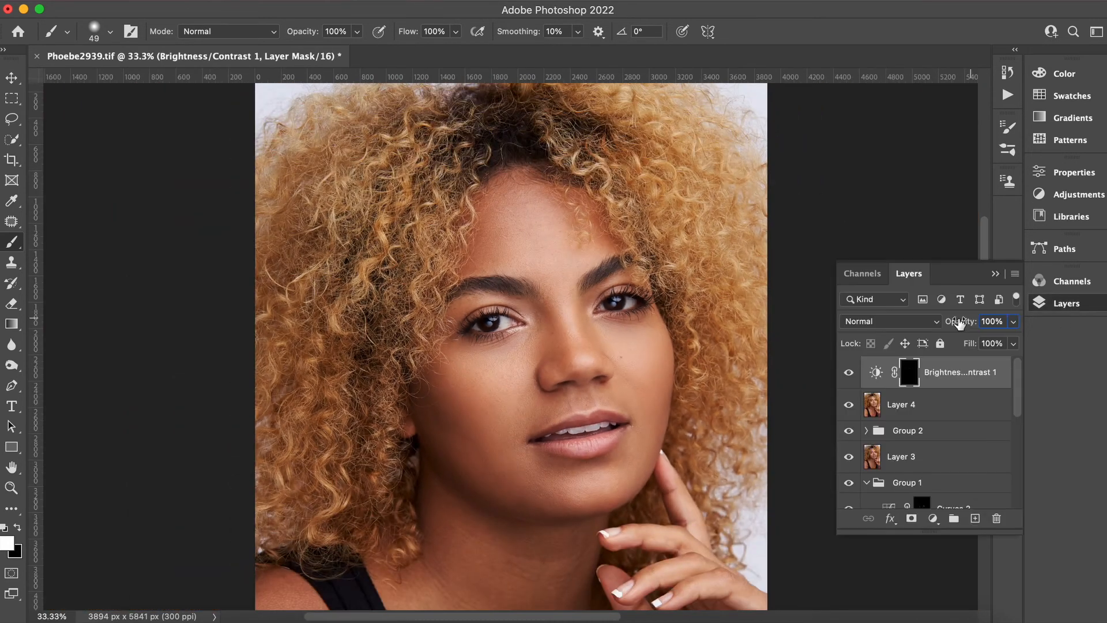
click(849, 374)
click(850, 374)
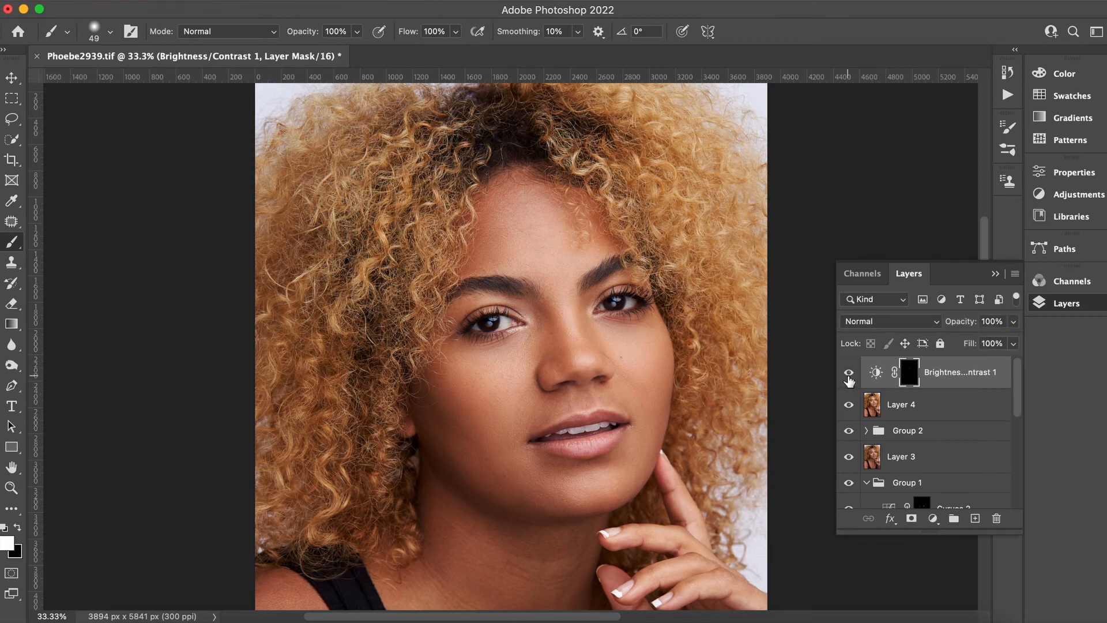
click(850, 375)
click(850, 375)
key(super+1)
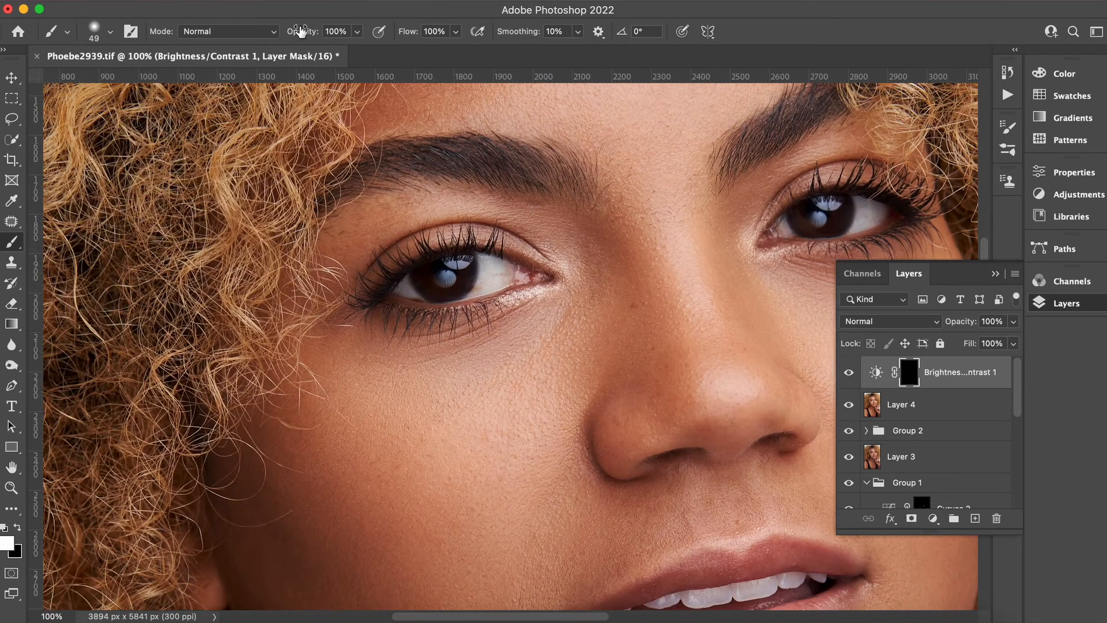
Lower the brush flow to 4% and paint further over both irises on the mask.
click(456, 31)
drag(461, 49, 411, 54)
click(426, 284)
mouse_move(824, 215)
mouse_down()
mouse_move(801, 218)
mouse_move(831, 225)
mouse_move(846, 211)
mouse_move(837, 214)
mouse_up()
click(456, 31)
click(432, 51)
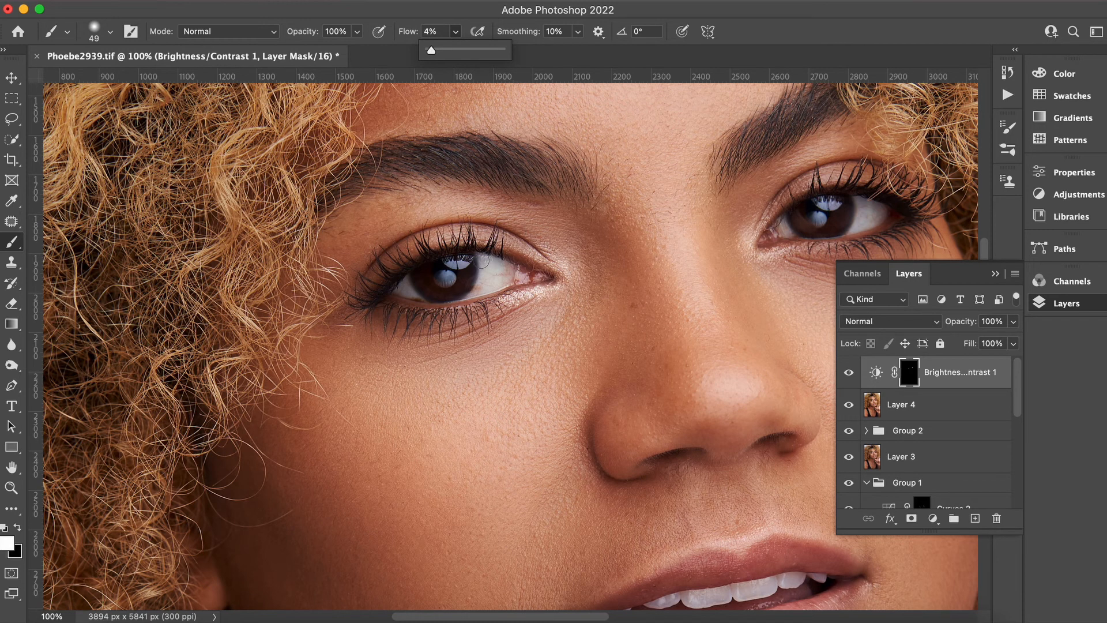
click(485, 262)
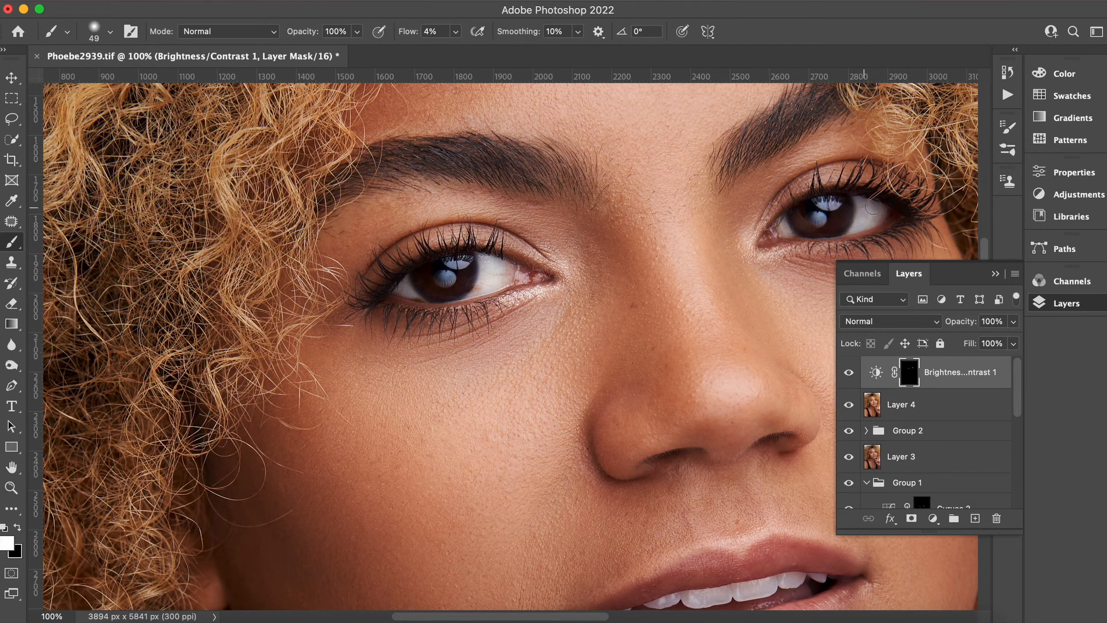
Toggle the Brightness/Contrast layer's visibility on the full portrait to compare the eyes.
key(super+minus)
key(super+minus)
key(super+minus)
key(super+minus)
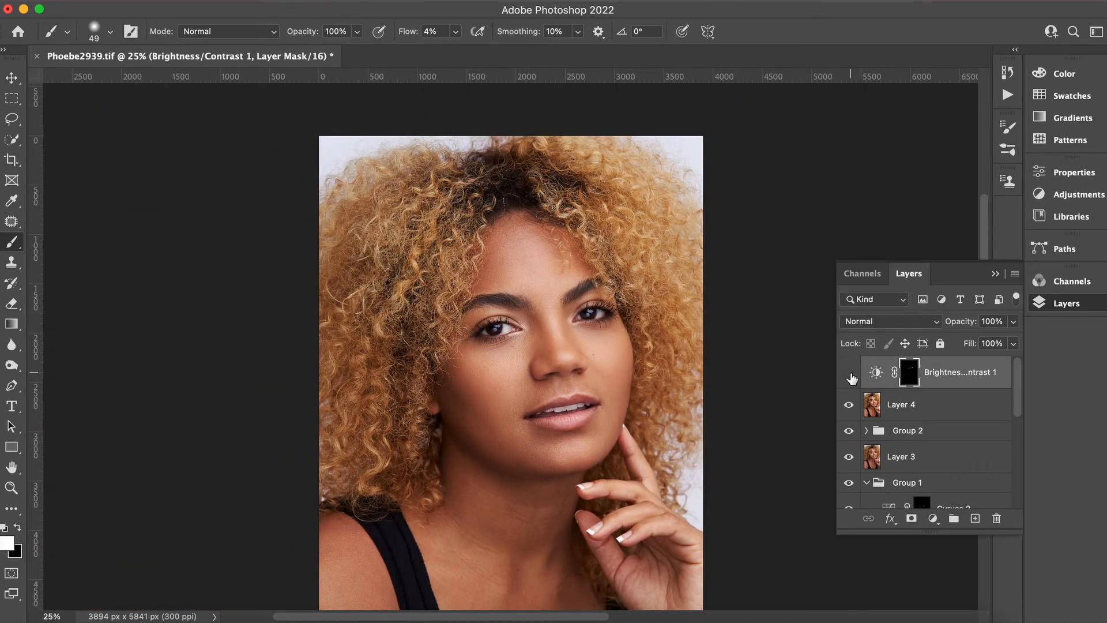
click(849, 374)
click(850, 373)
click(848, 375)
click(849, 375)
click(848, 375)
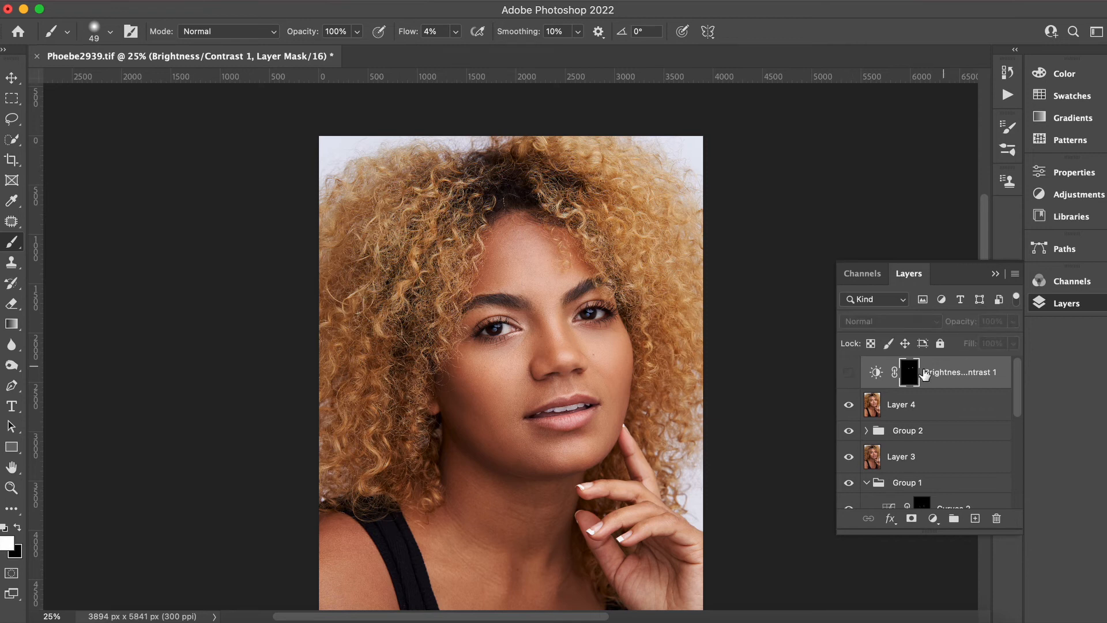
click(856, 374)
Set the Brightness/Contrast layer's opacity to 66%, toggling its visibility to compare.
click(1014, 321)
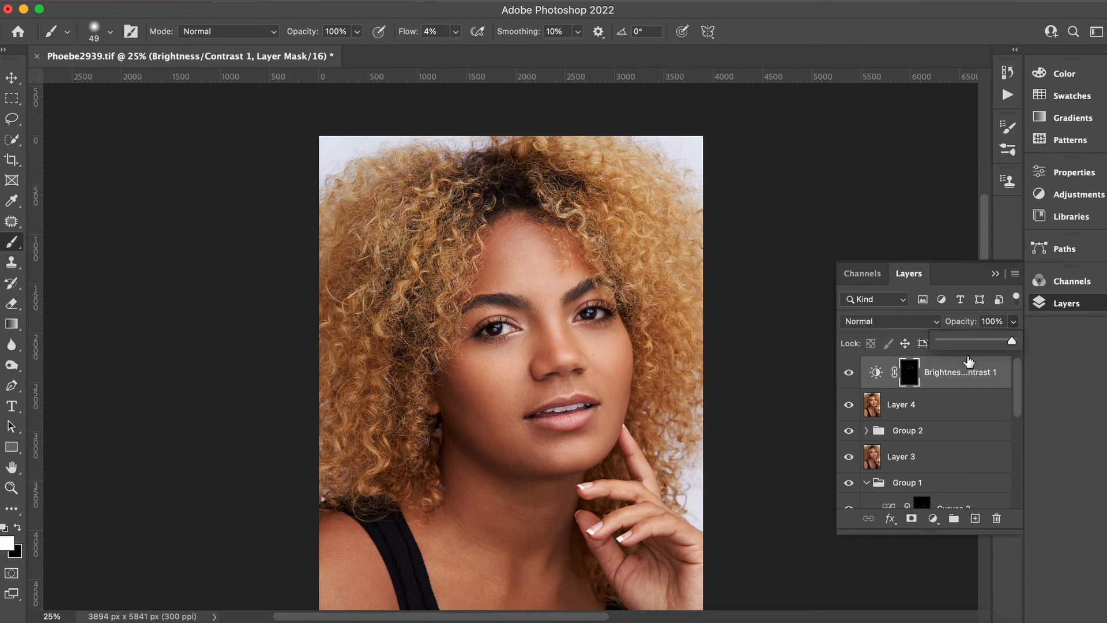
drag(973, 345, 983, 345)
click(850, 380)
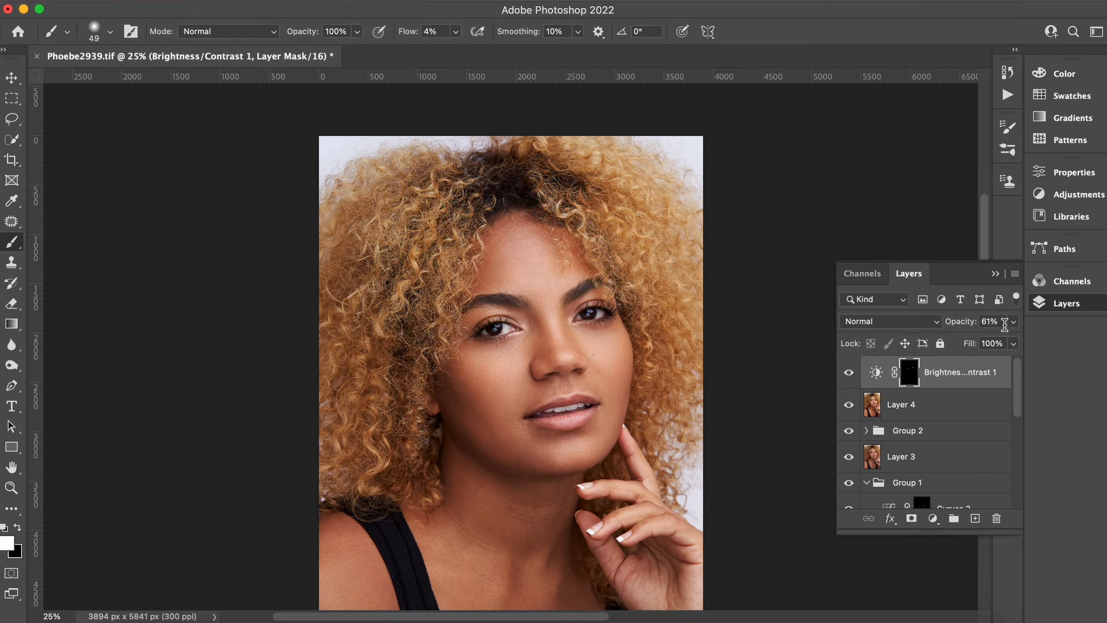
click(849, 374)
click(850, 374)
click(849, 374)
click(849, 373)
click(1013, 321)
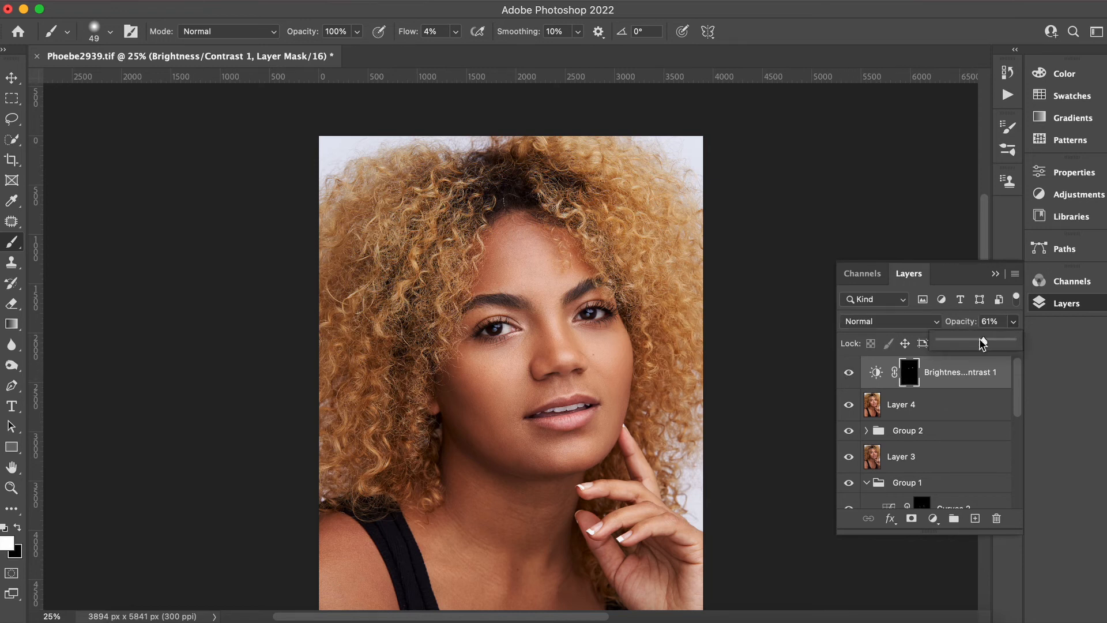
drag(983, 341, 988, 342)
click(848, 374)
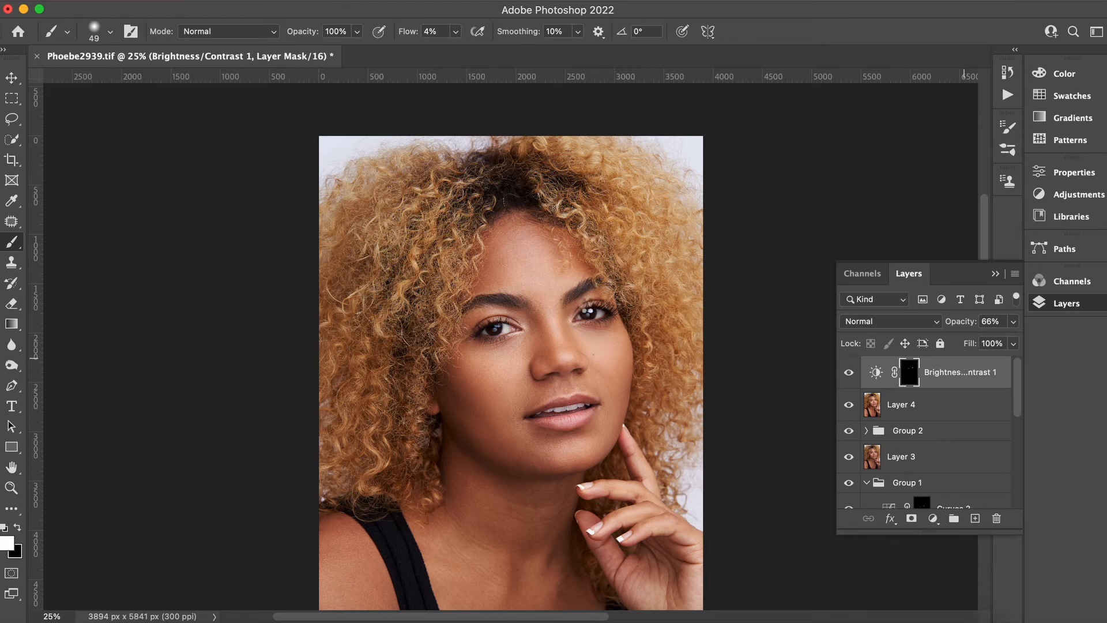
Stamp all visible layers into a new merged top layer and close the backup notification.
key(super+alt+shift+e)
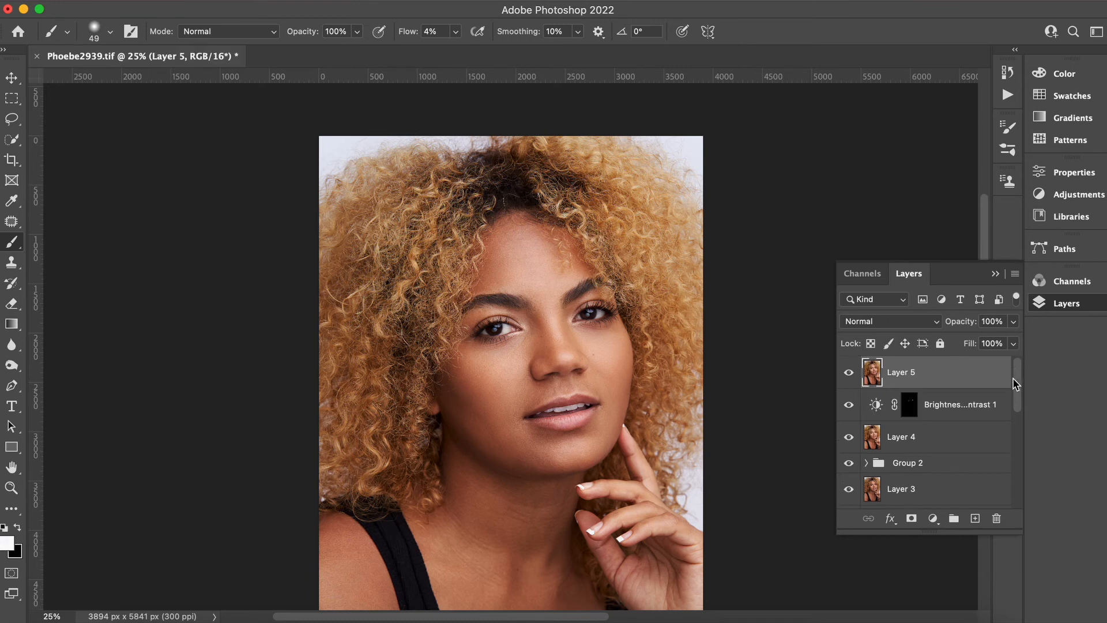
click(984, 399)
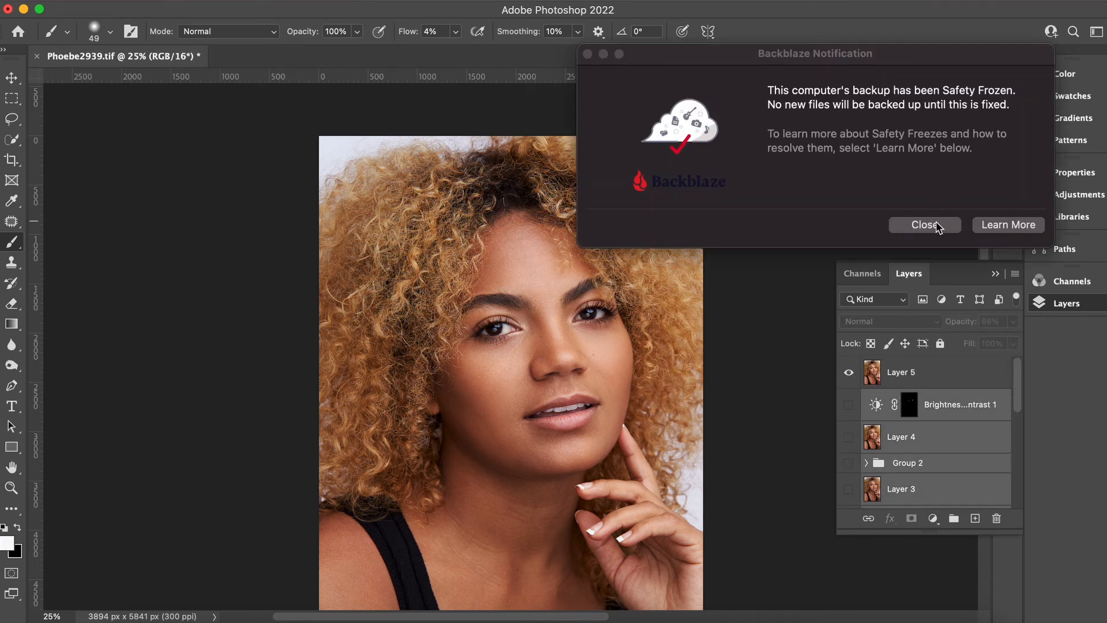
click(936, 225)
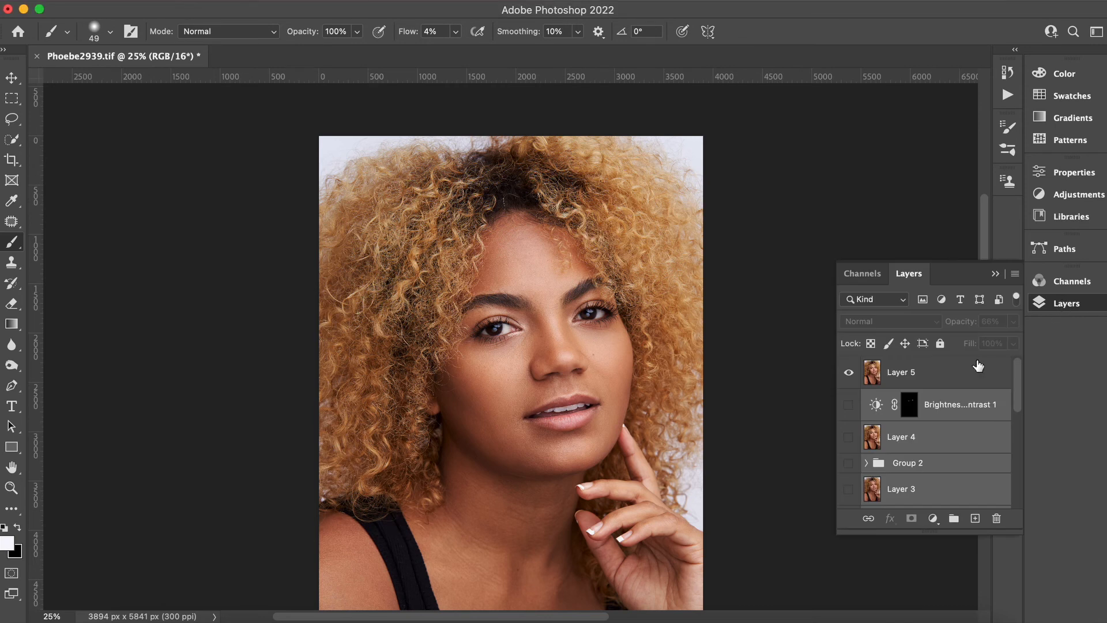
Toggle the new stamped layer's visibility to compare the result.
click(849, 372)
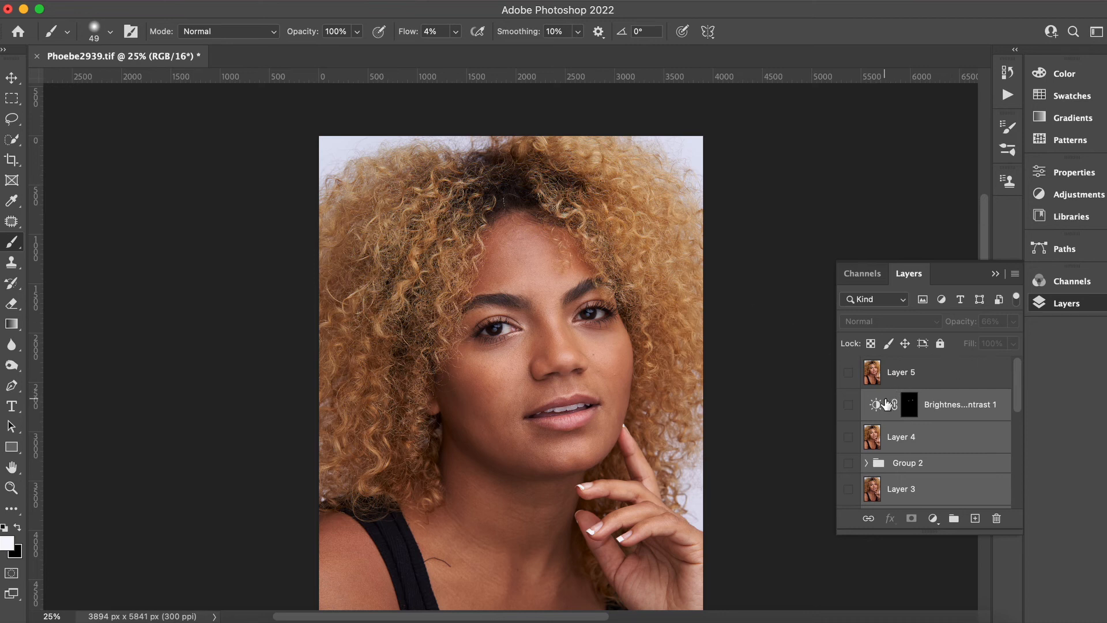
click(849, 404)
click(849, 372)
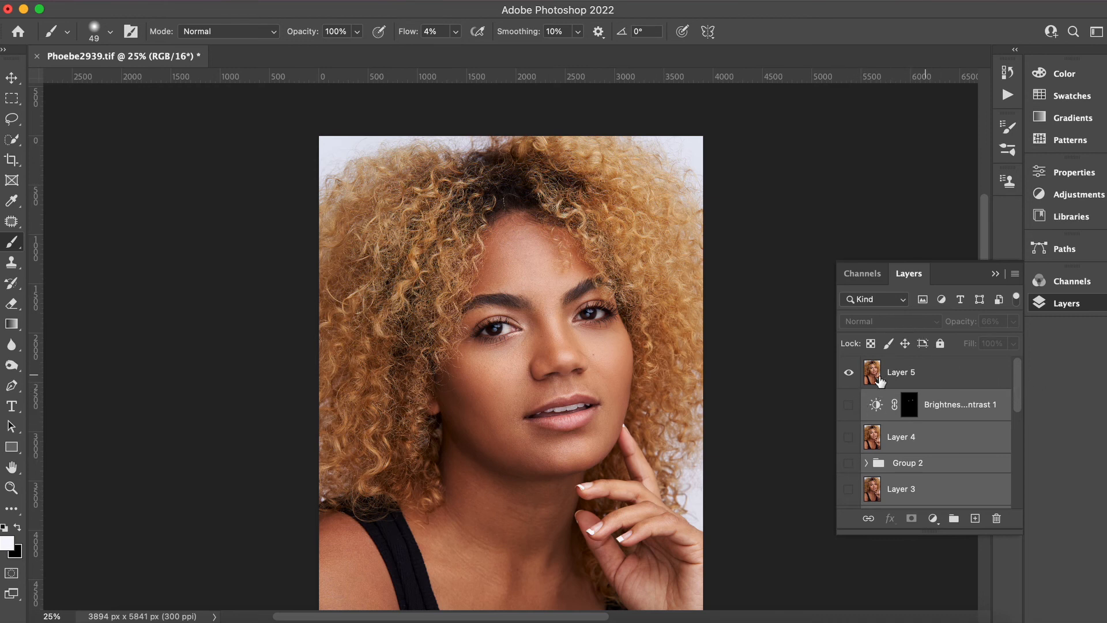
Compare the stamped layer with the layers beneath by toggling its visibility repeatedly, and select it.
click(848, 373)
click(849, 372)
click(849, 372)
click(849, 372)
drag(1018, 398, 1013, 373)
click(848, 374)
click(849, 374)
click(948, 383)
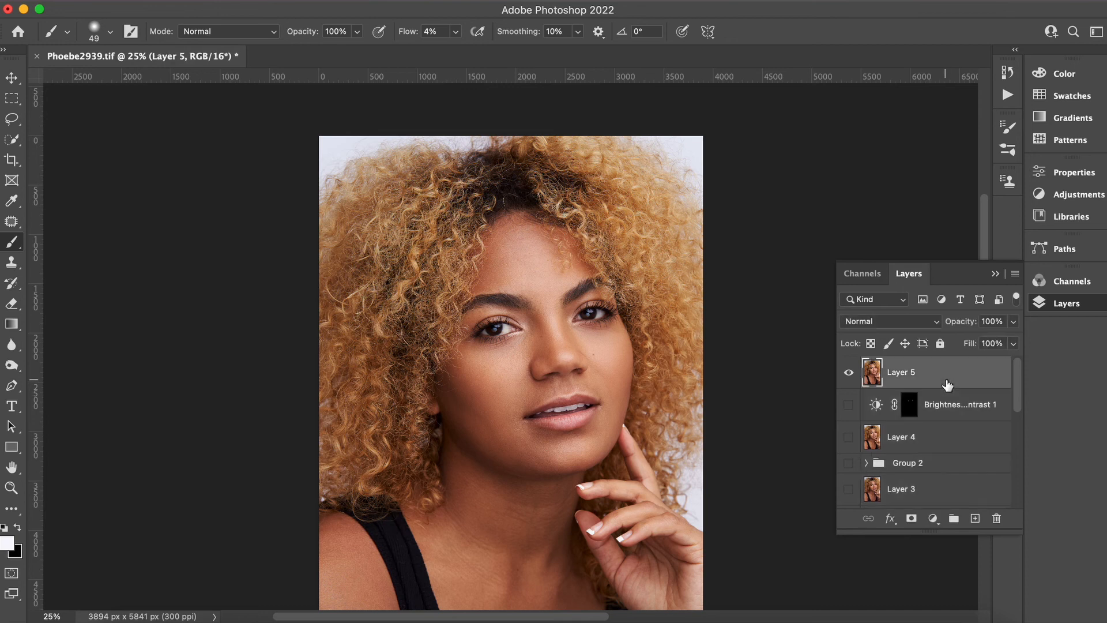
Flatten the image, agreeing to discard the hidden layers.
click(237, 1)
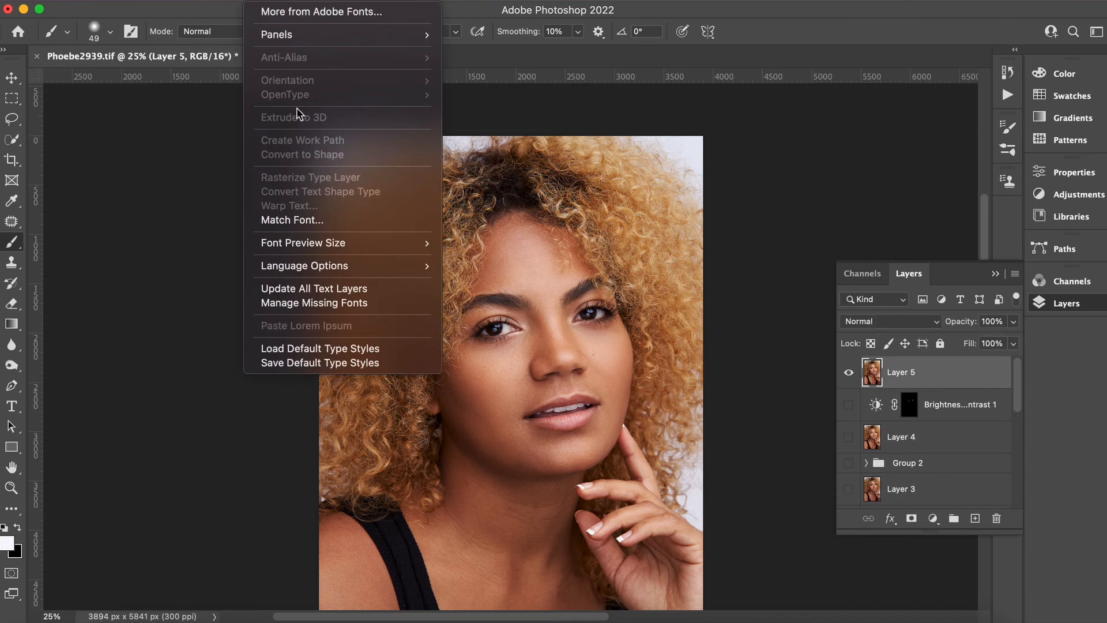
mouse_move(221, 2)
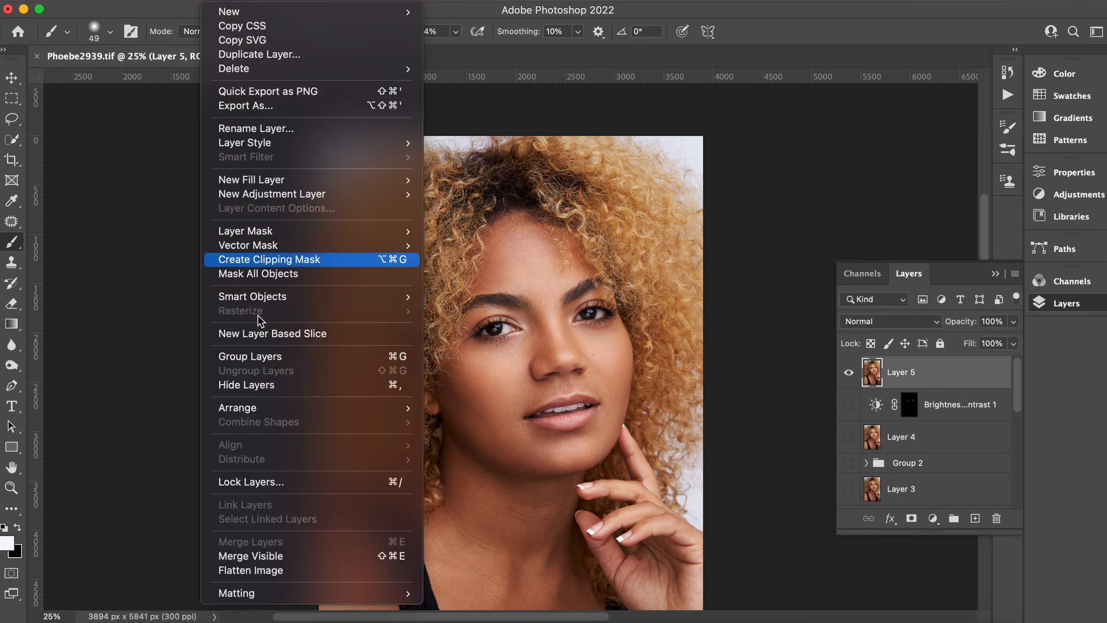
click(263, 572)
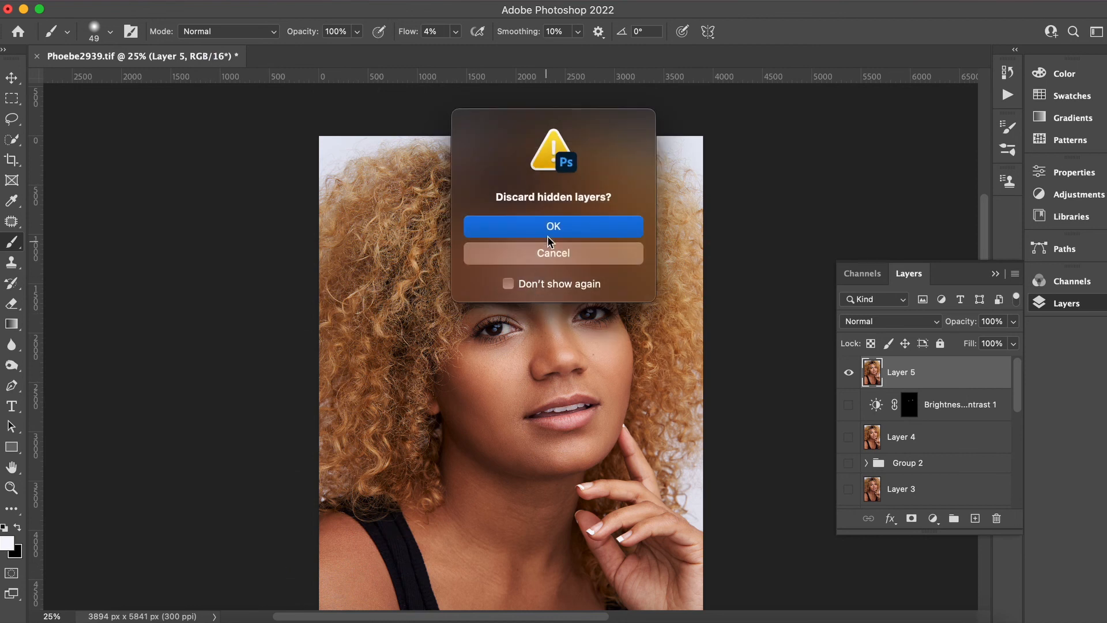
click(548, 235)
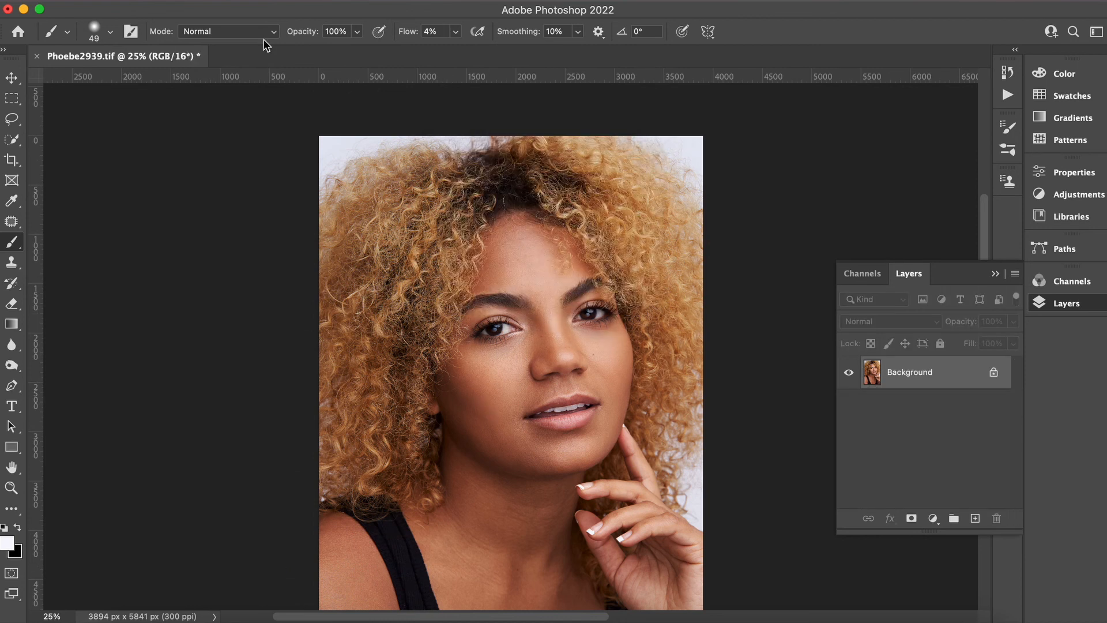
Save the flattened Phoebe2939.tif file.
click(114, 1)
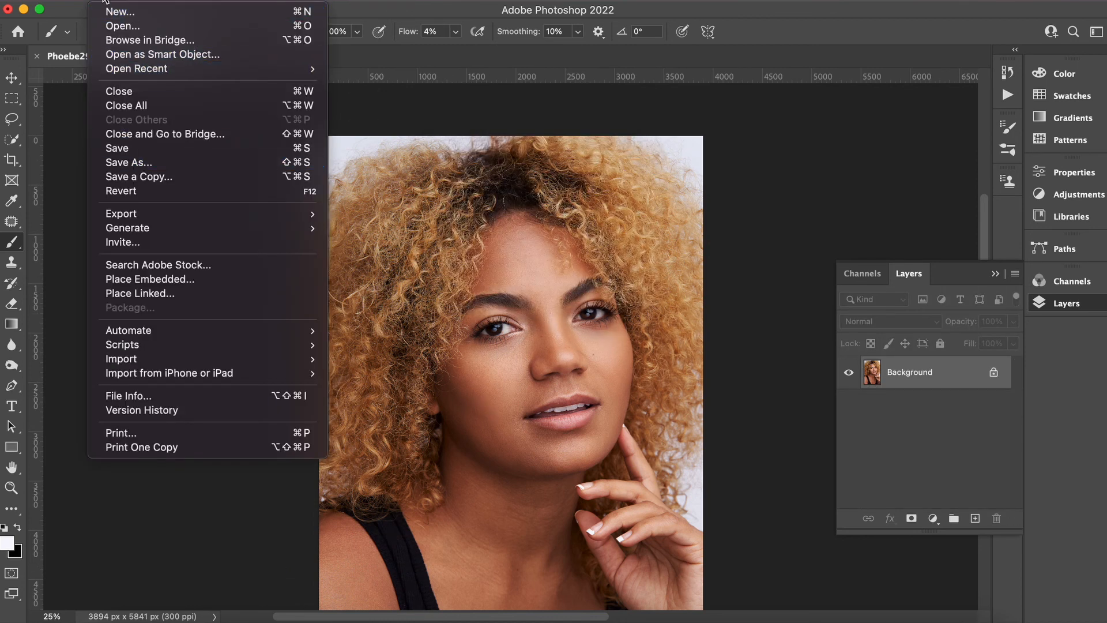
click(119, 148)
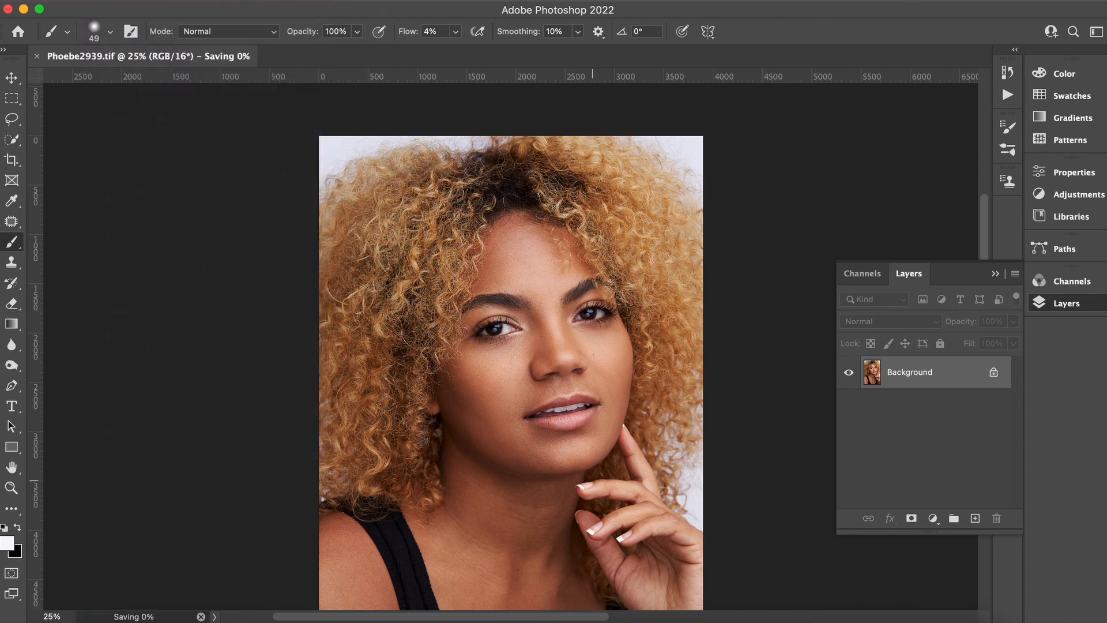
click(700, 620)
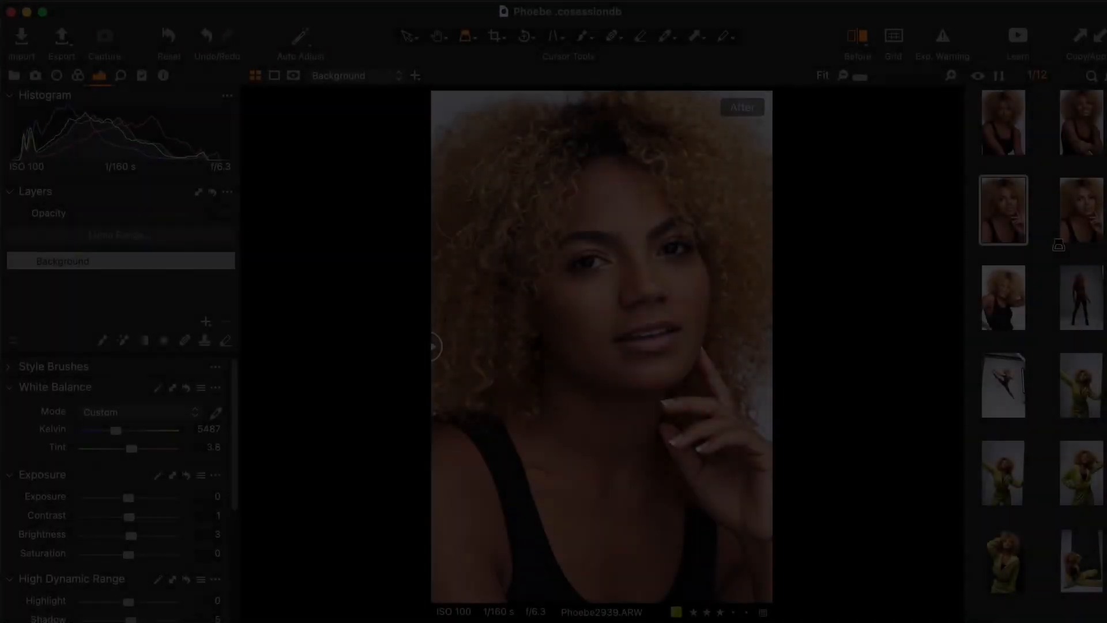
Switch to Capture One, select the retouched TIFF, and set its Contrast to 4 and Brightness to 2.
click(1077, 230)
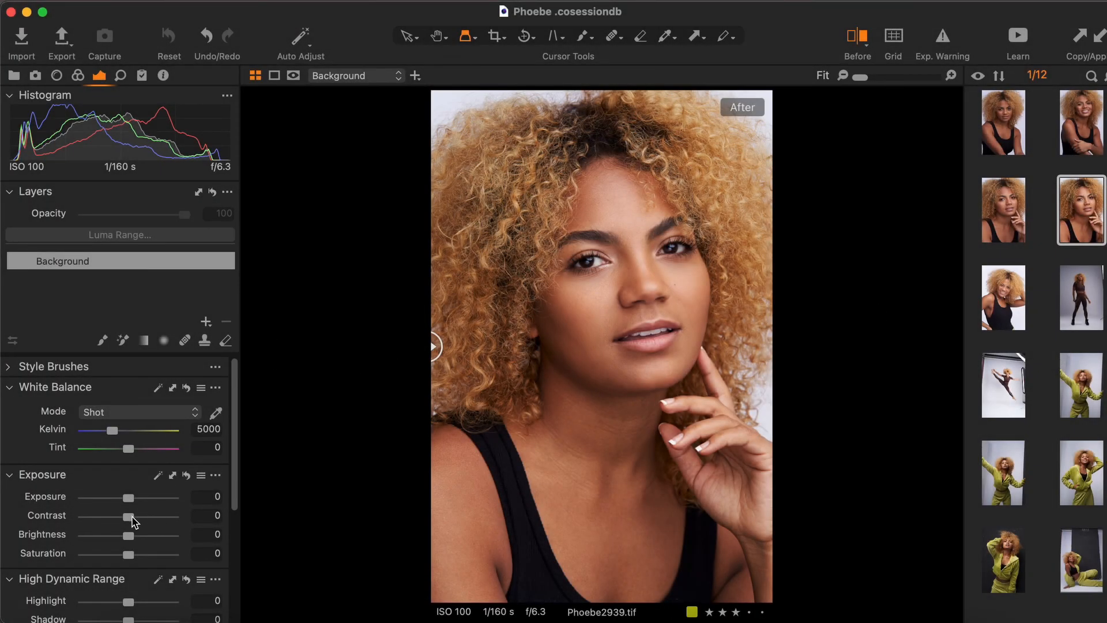
drag(133, 521, 136, 523)
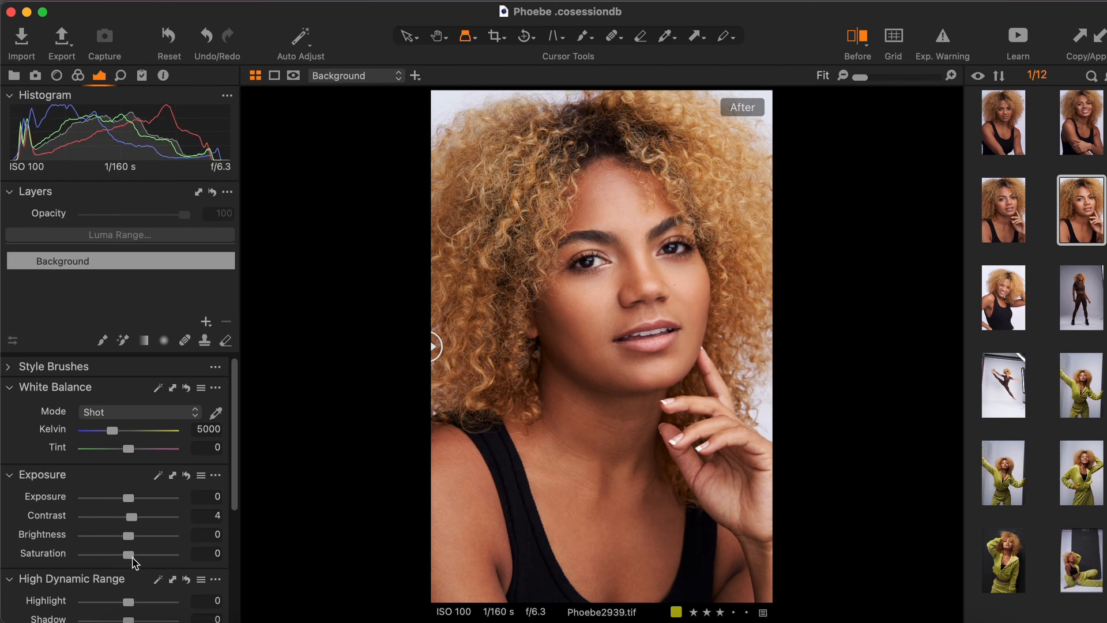
drag(128, 538, 127, 537)
drag(236, 460, 237, 486)
drag(128, 561, 127, 619)
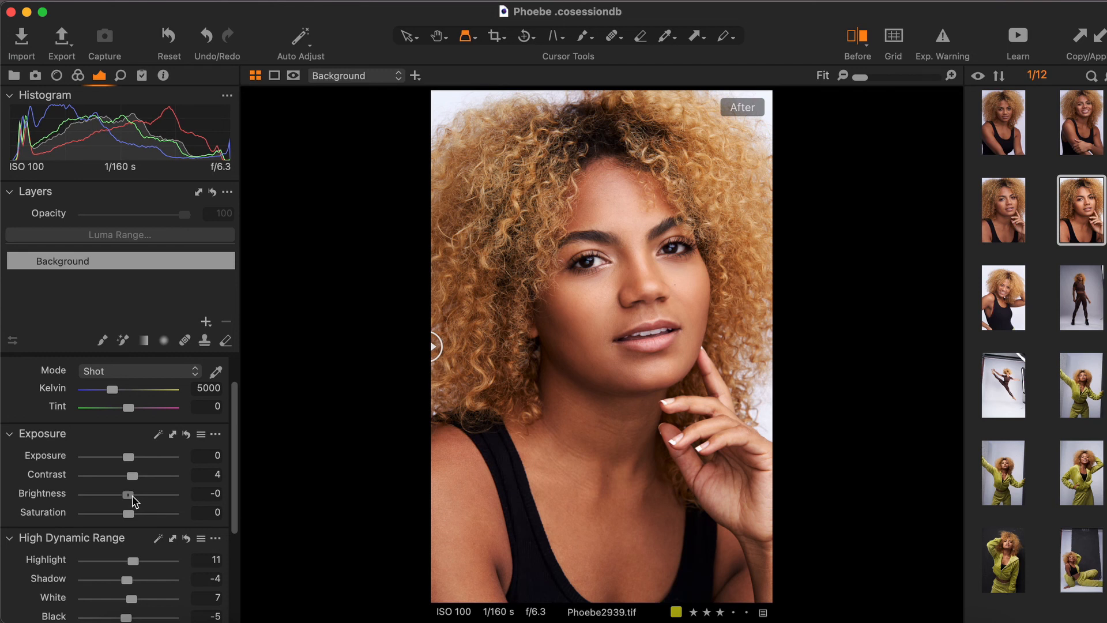
drag(130, 495, 135, 500)
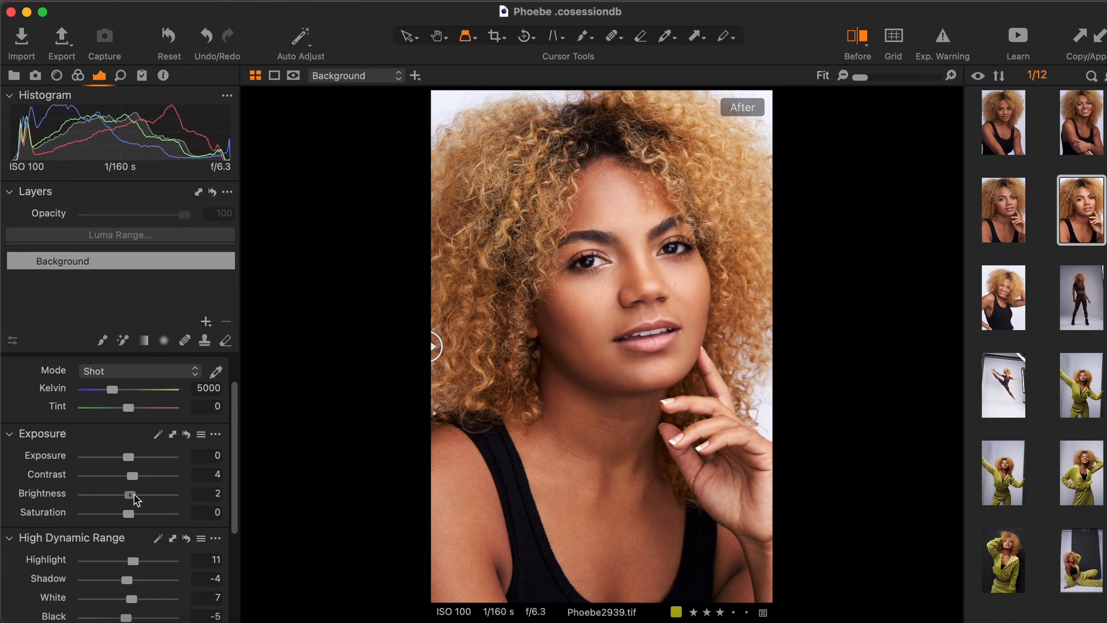
Compare the before and after versions of the retouched portrait with the split-view divider.
drag(433, 346, 809, 333)
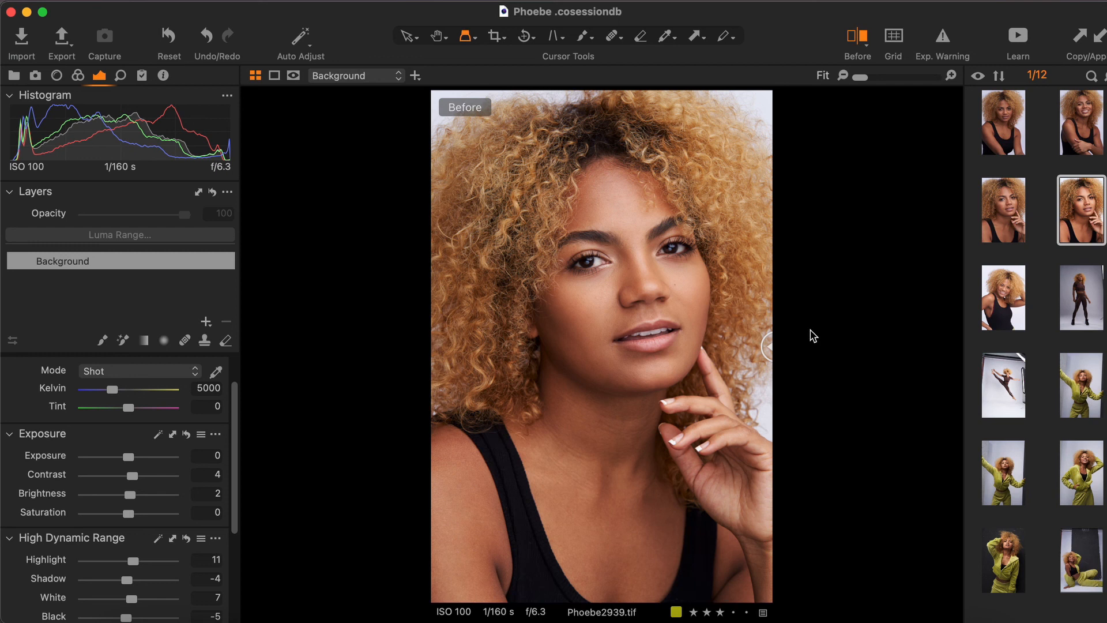
drag(812, 335, 358, 413)
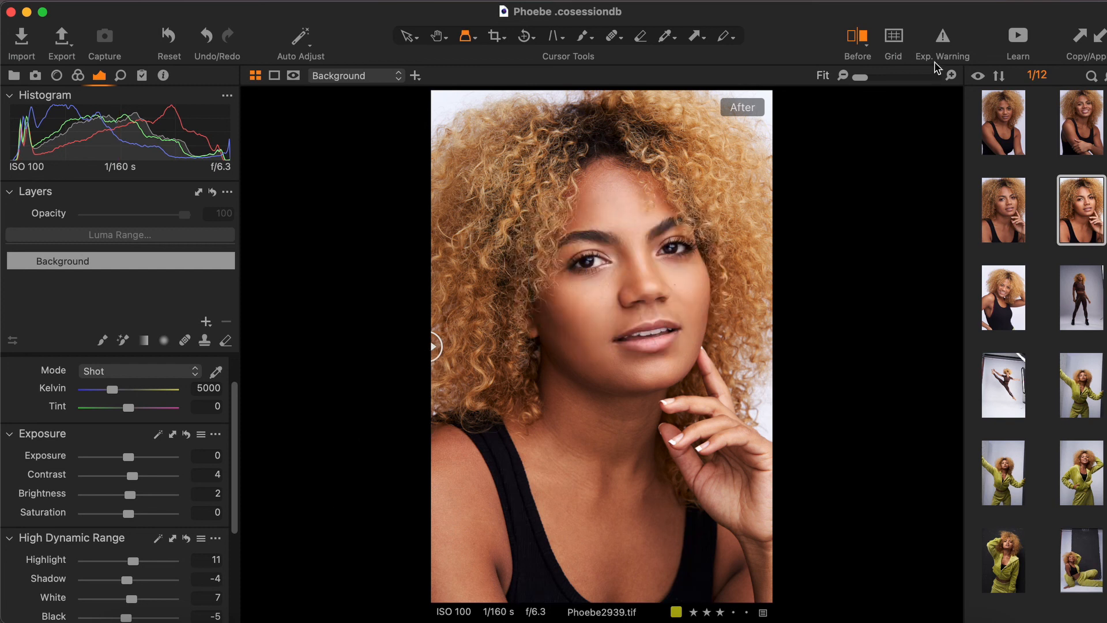
click(864, 45)
click(864, 45)
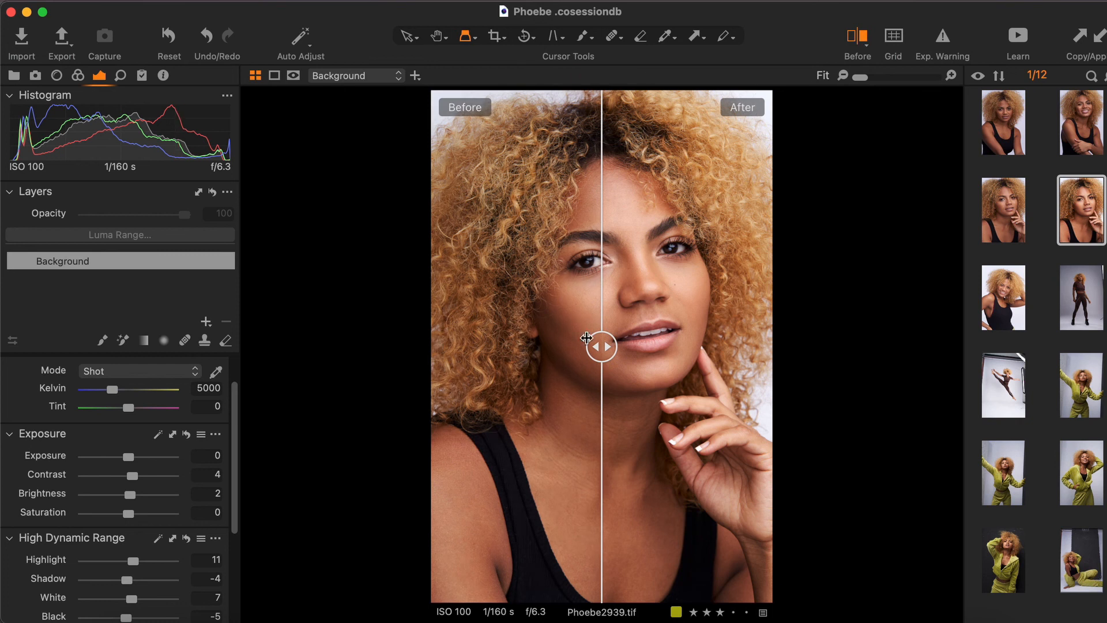
drag(606, 346, 847, 318)
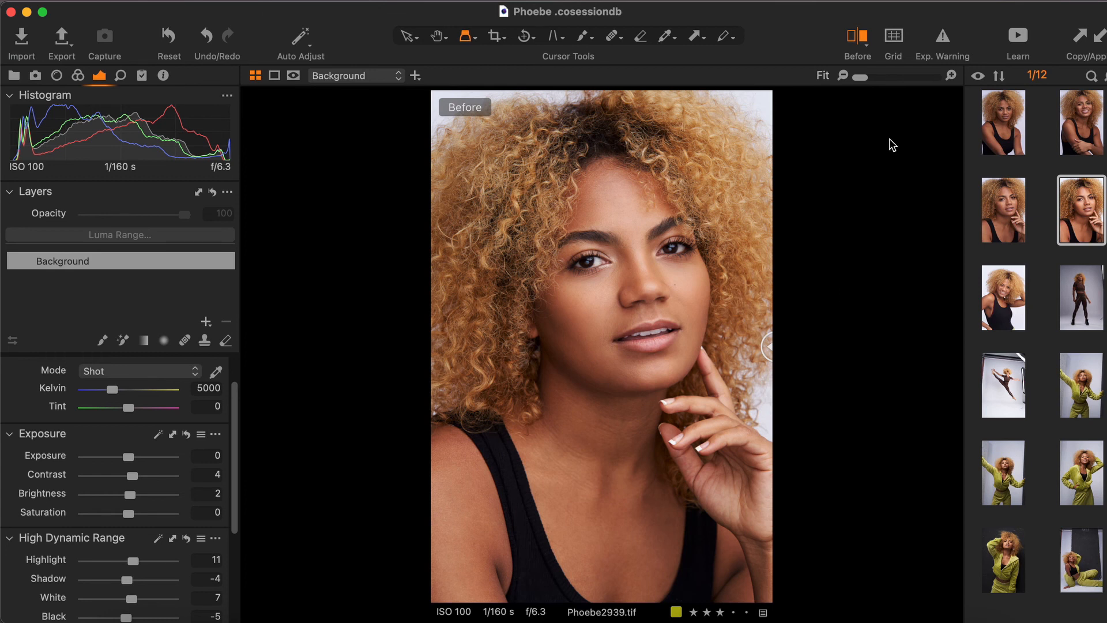